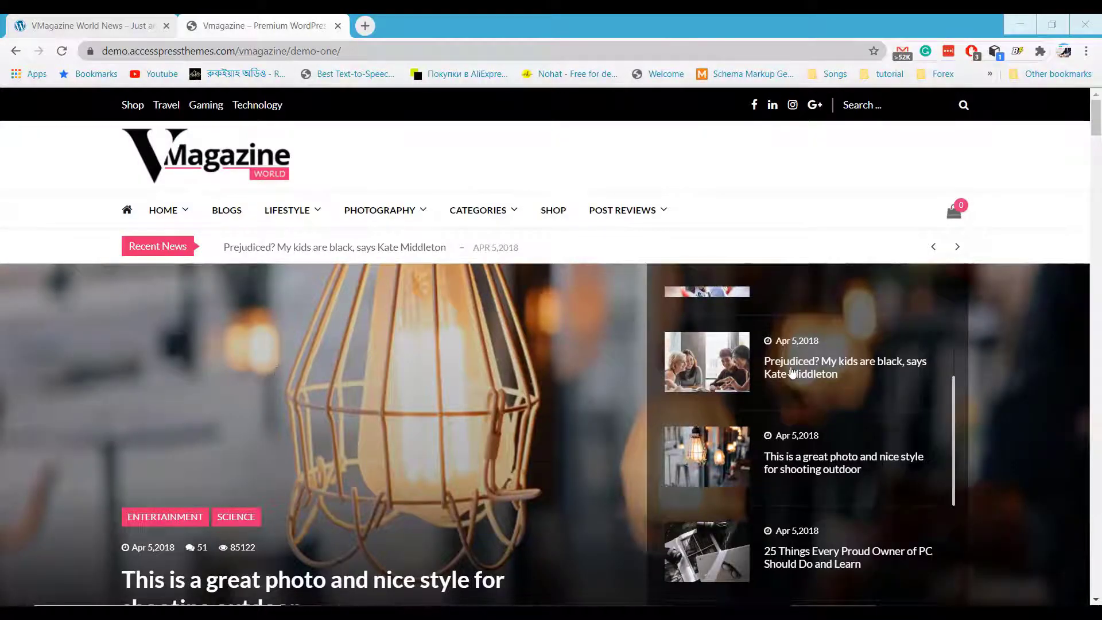
Cycle the main slider through the Prejudiced?, lamp photo and PC owner stories.
{"action": "left_click", "coordinate": [793, 372]}
{"action": "left_click", "coordinate": [792, 453]}
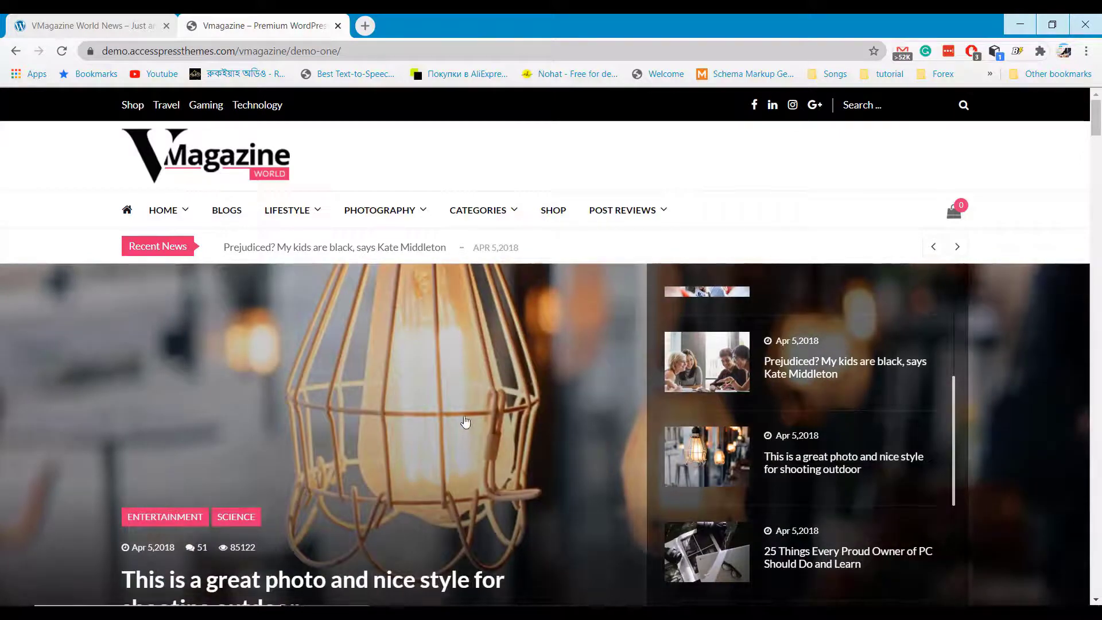
{"action": "scroll", "coordinate": [466, 422], "scroll_direction": "down", "scroll_amount": 3}
{"action": "left_click", "coordinate": [802, 380]}
{"action": "scroll", "coordinate": [475, 432], "scroll_direction": "down", "scroll_amount": 6}
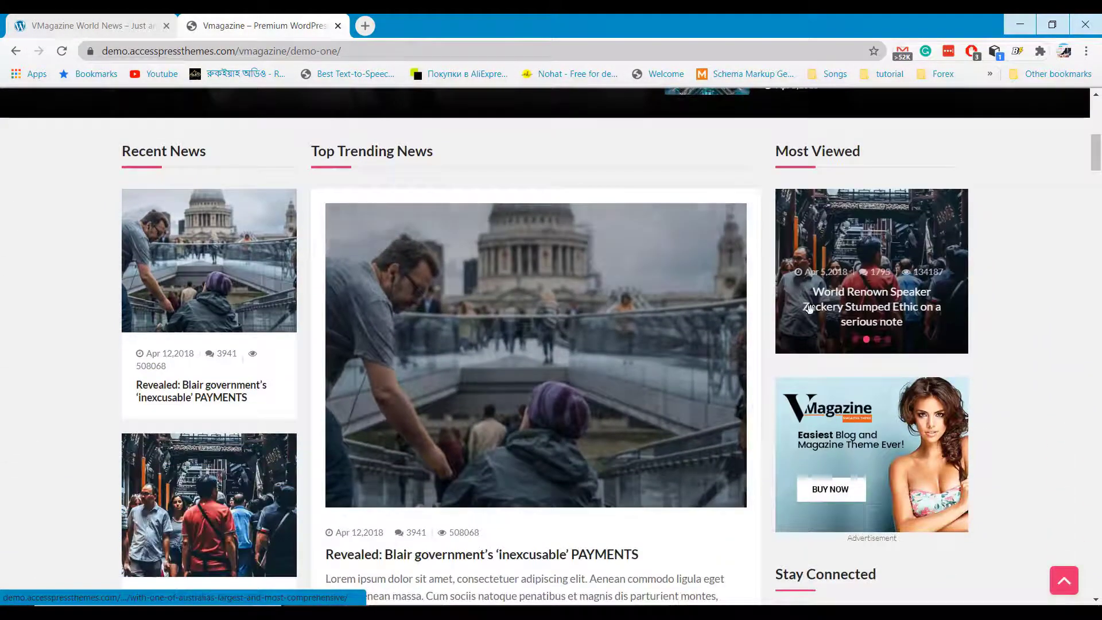
Advance the Travel carousel and load a different category in the World section.
{"action": "scroll", "coordinate": [552, 351], "scroll_direction": "down", "scroll_amount": 7}
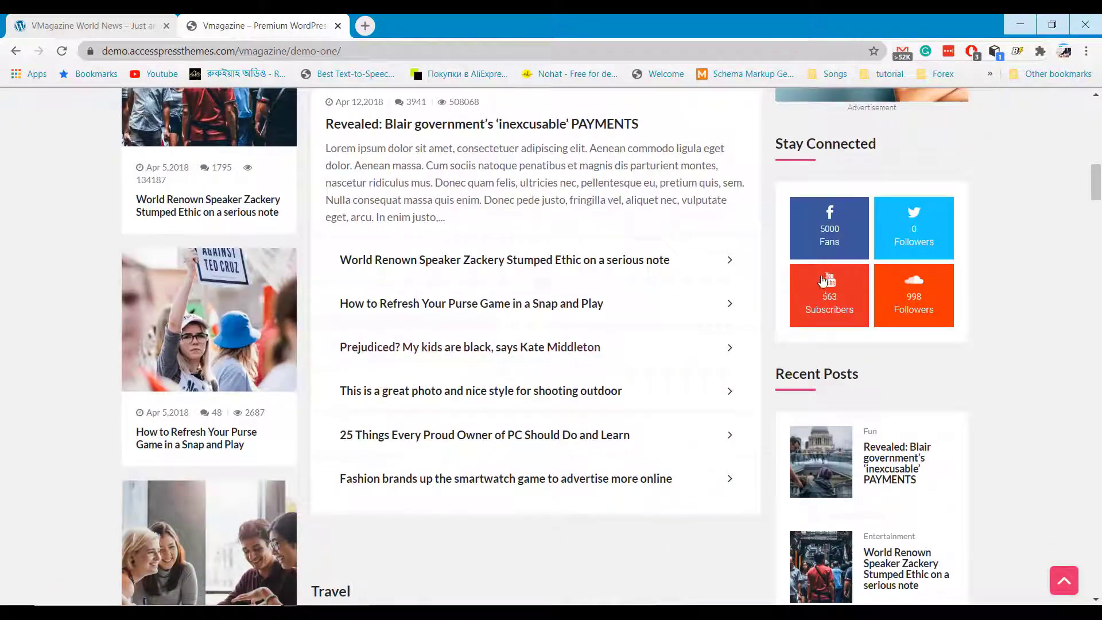
{"action": "scroll", "coordinate": [861, 310], "scroll_direction": "down", "scroll_amount": 8}
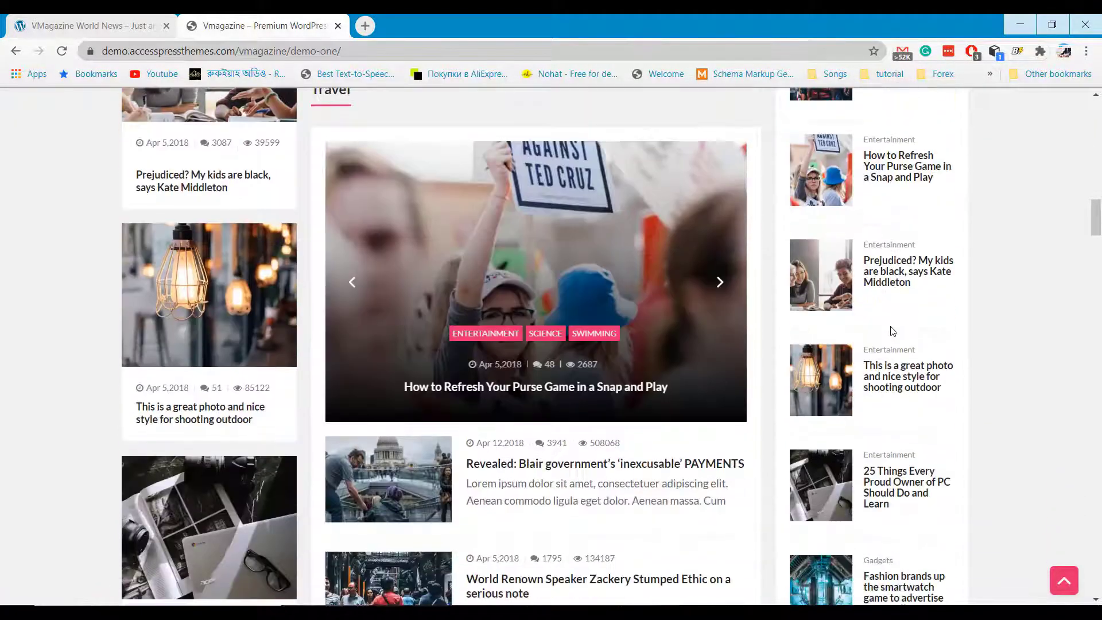
{"action": "left_click", "coordinate": [720, 292]}
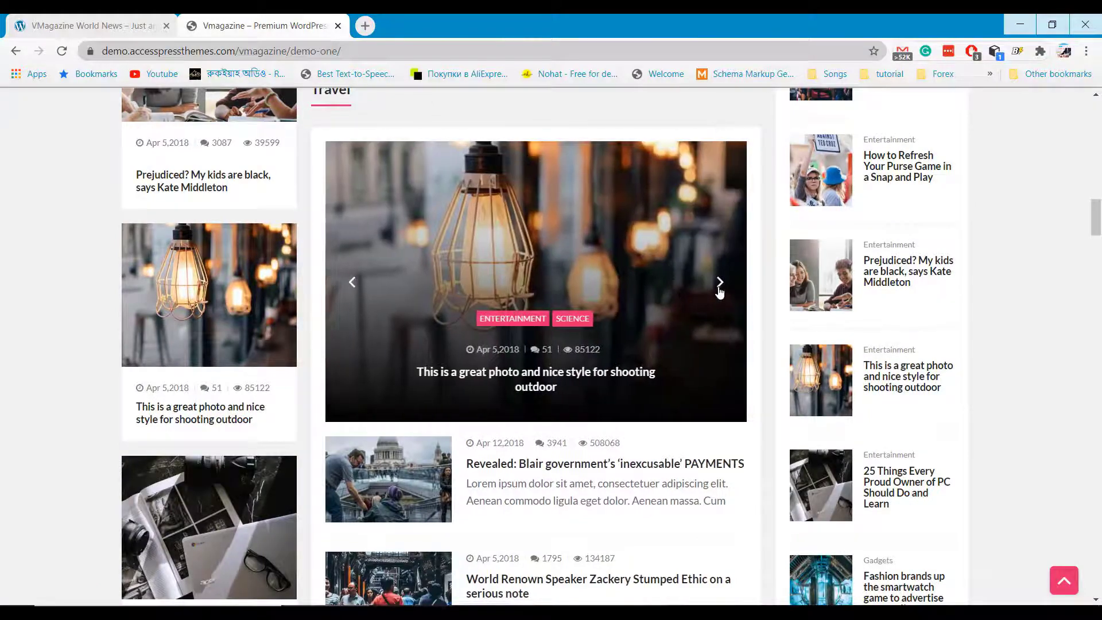
{"action": "scroll", "coordinate": [721, 293], "scroll_direction": "down", "scroll_amount": 15}
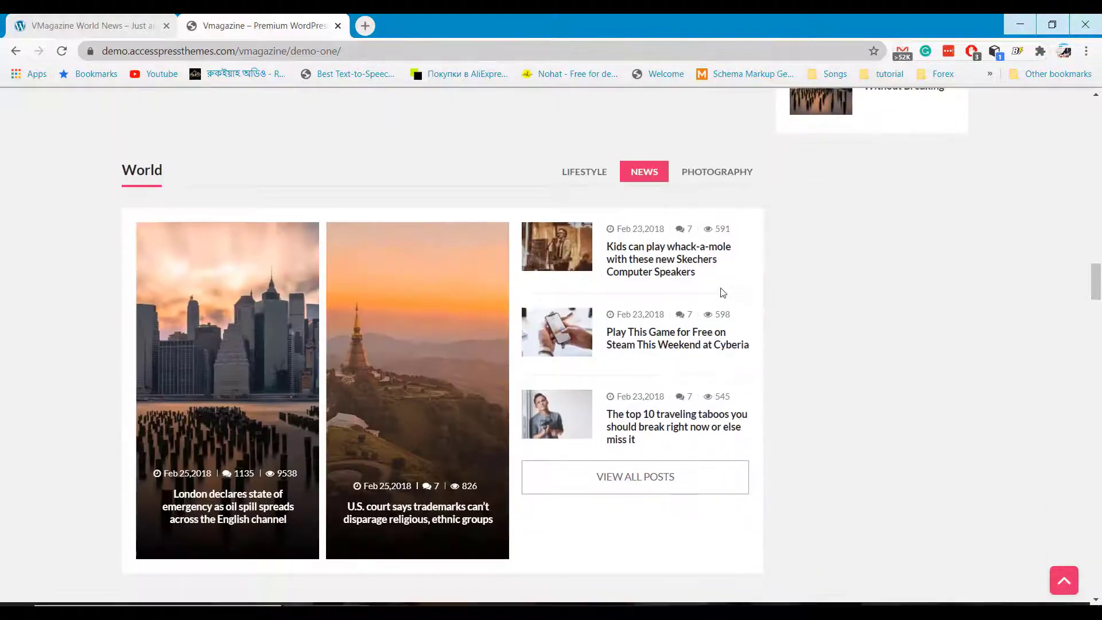
{"action": "left_click", "coordinate": [710, 173]}
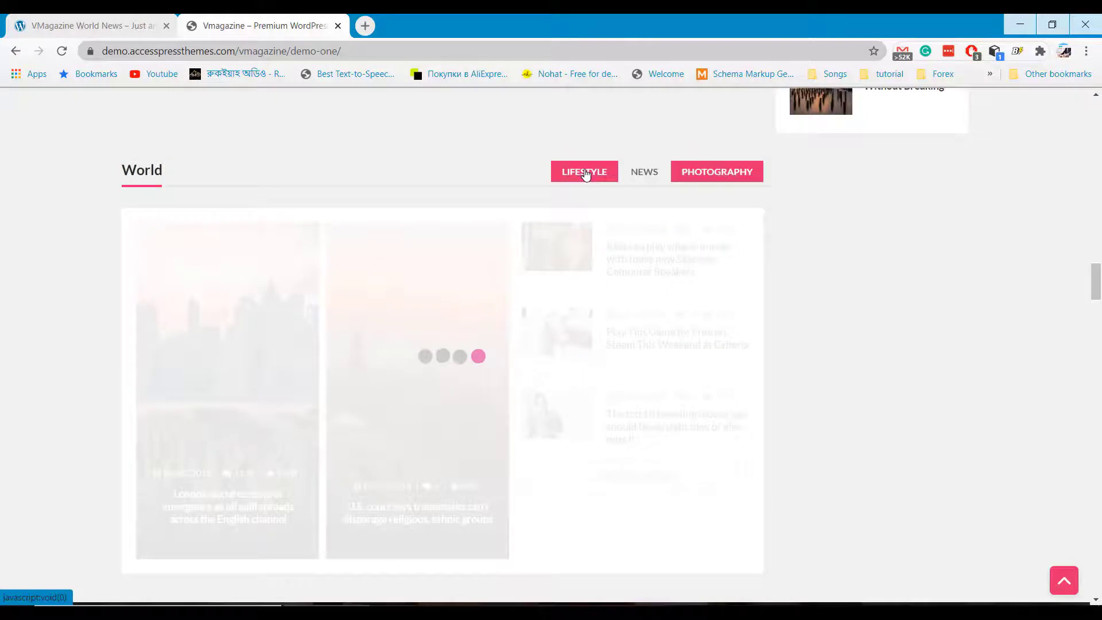
{"action": "scroll", "coordinate": [612, 342], "scroll_direction": "down", "scroll_amount": 4}
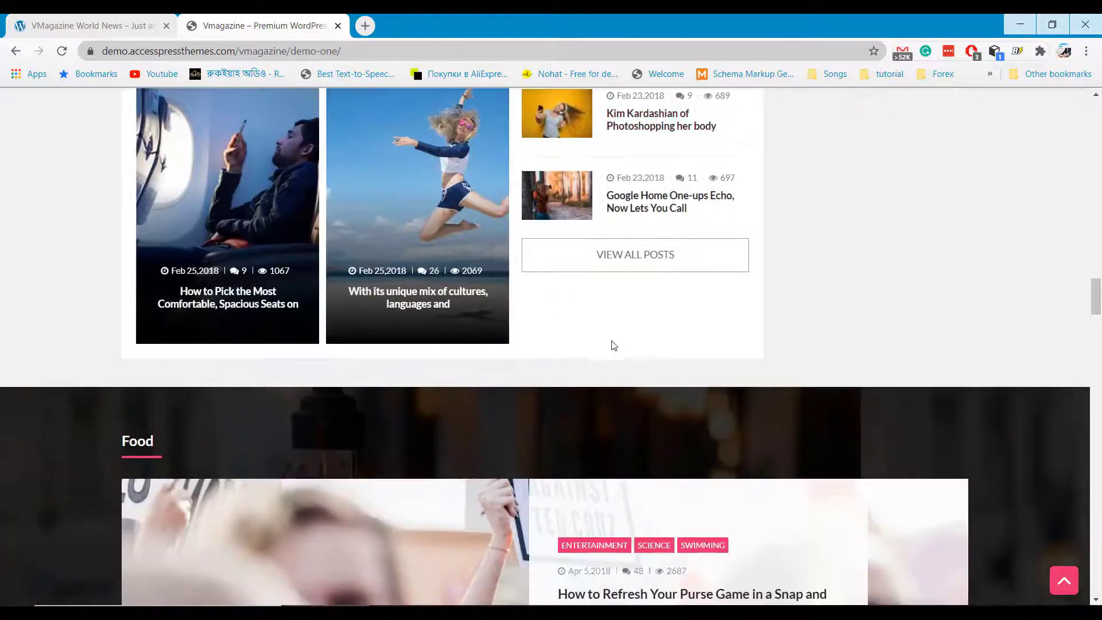
{"action": "scroll", "coordinate": [614, 345], "scroll_direction": "down", "scroll_amount": 5}
Advance the Food slider and show Photography videos under Popular Videos.
{"action": "left_click", "coordinate": [945, 377]}
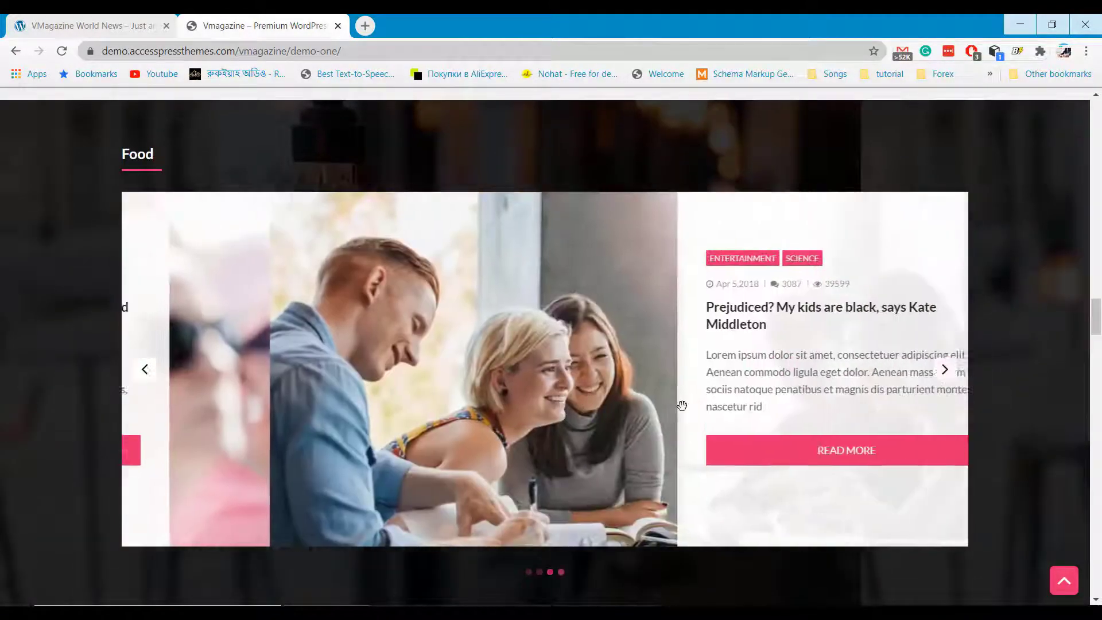
{"action": "scroll", "coordinate": [683, 408], "scroll_direction": "down", "scroll_amount": 10}
{"action": "scroll", "coordinate": [685, 412], "scroll_direction": "down", "scroll_amount": 14}
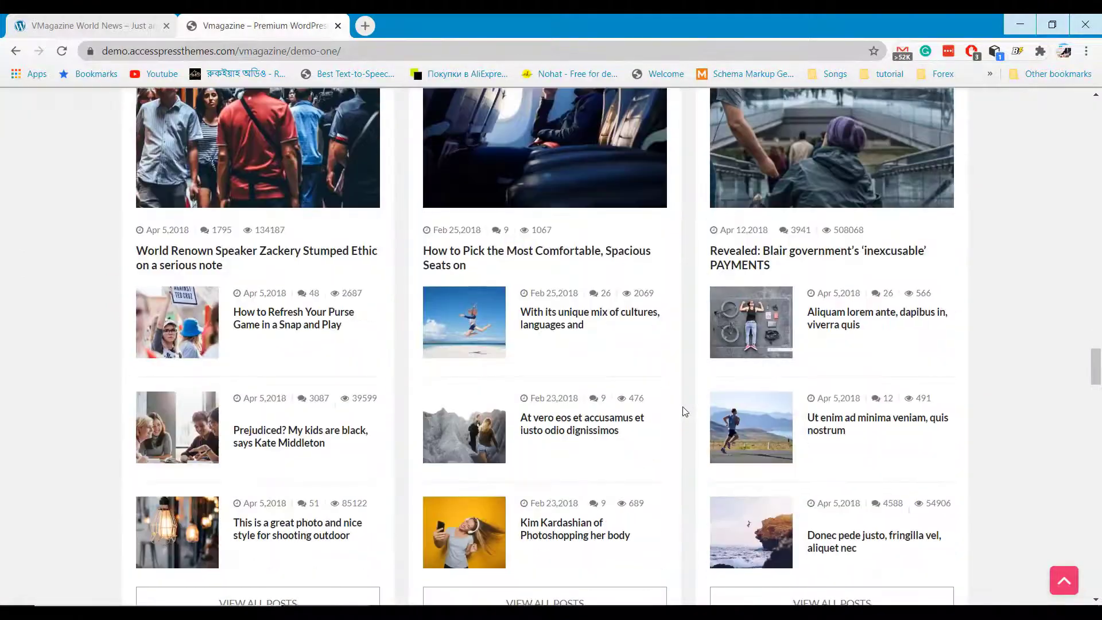
{"action": "scroll", "coordinate": [685, 411], "scroll_direction": "down", "scroll_amount": 10}
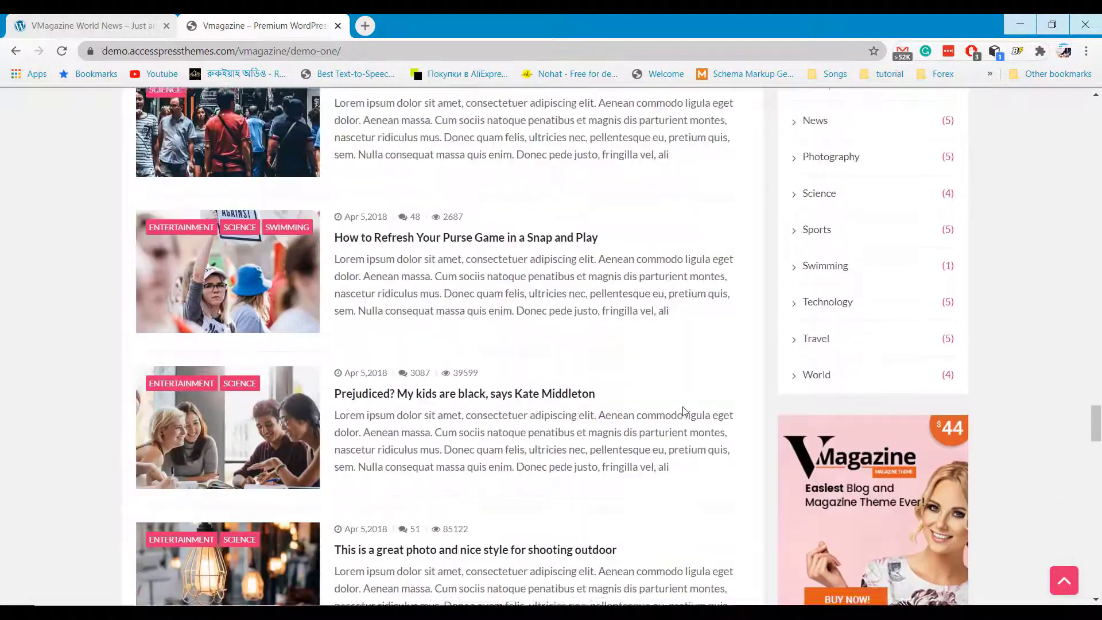
{"action": "scroll", "coordinate": [684, 407], "scroll_direction": "down", "scroll_amount": 5}
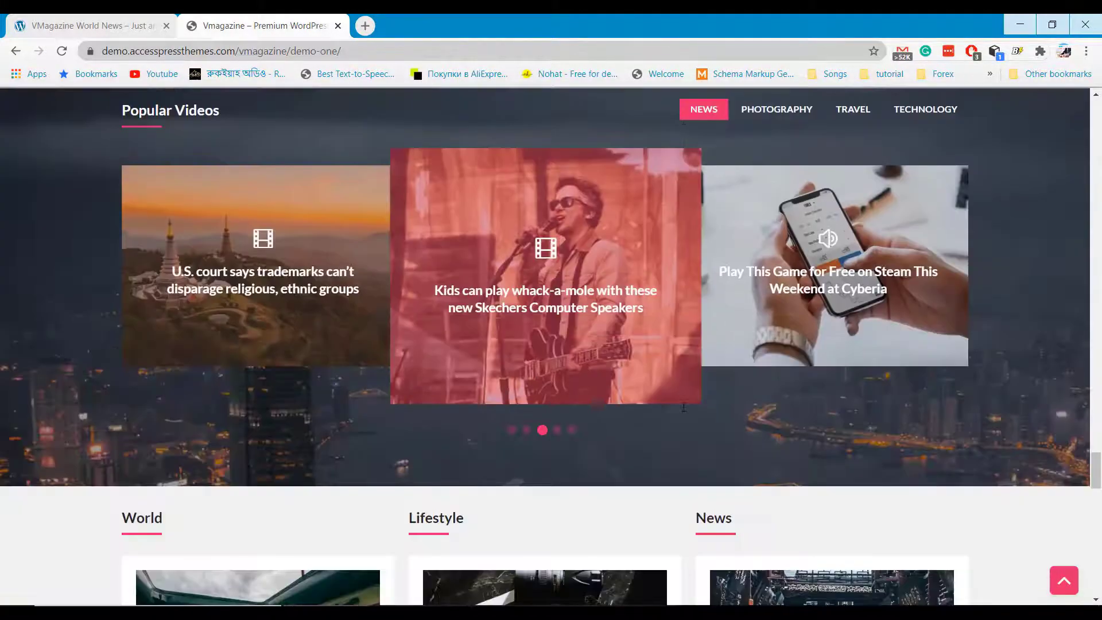
{"action": "scroll", "coordinate": [721, 395], "scroll_direction": "up", "scroll_amount": 3}
{"action": "left_click", "coordinate": [782, 258]}
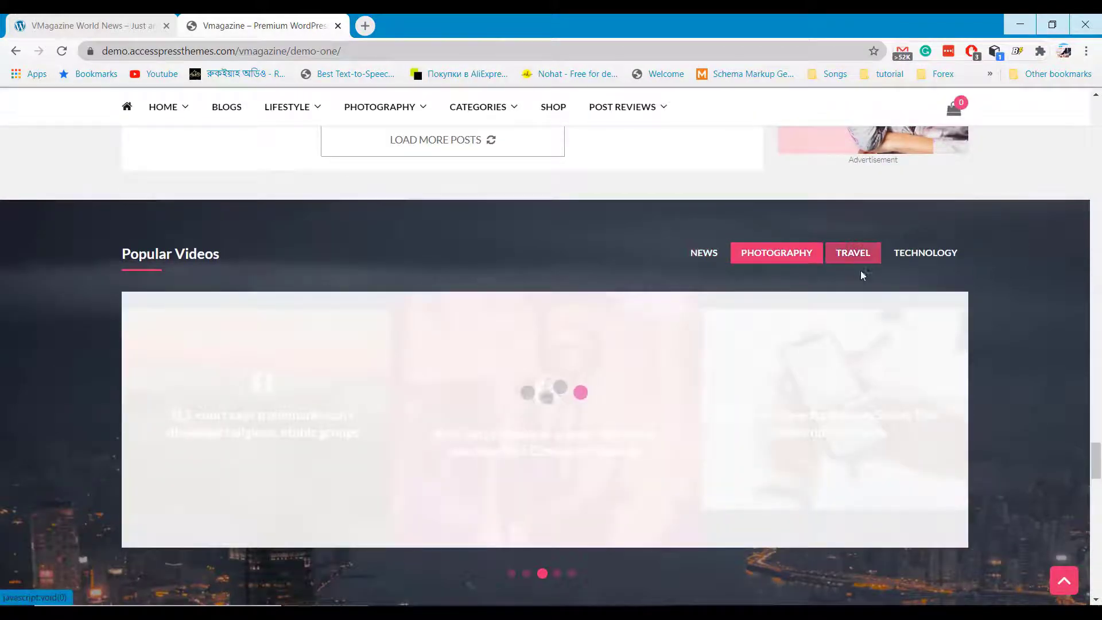
Continue down to the footer's Recent Posts, Tags, Navigation and Gallery widgets.
{"action": "scroll", "coordinate": [749, 367], "scroll_direction": "down", "scroll_amount": 1}
{"action": "scroll", "coordinate": [748, 368], "scroll_direction": "down", "scroll_amount": 12}
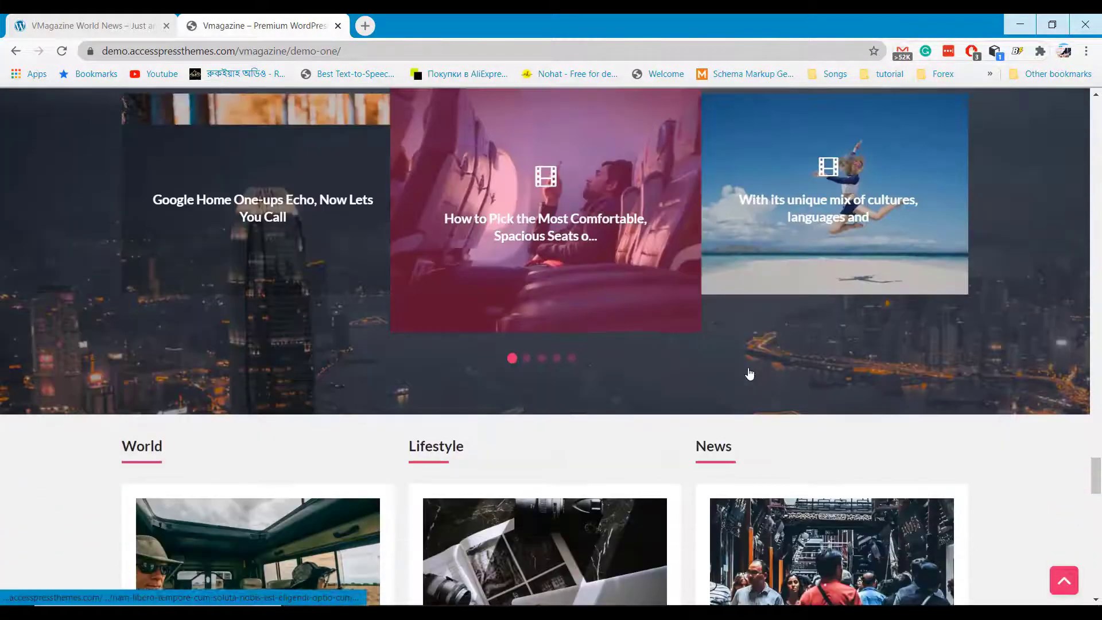
{"action": "scroll", "coordinate": [749, 372], "scroll_direction": "down", "scroll_amount": 13}
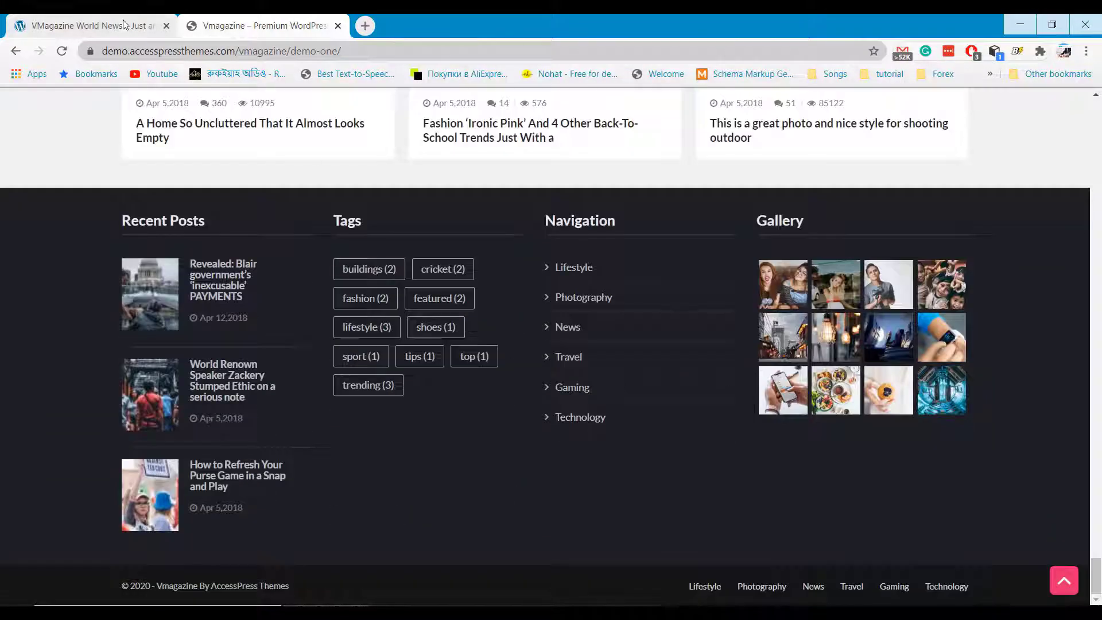
{"action": "left_click", "coordinate": [127, 26]}
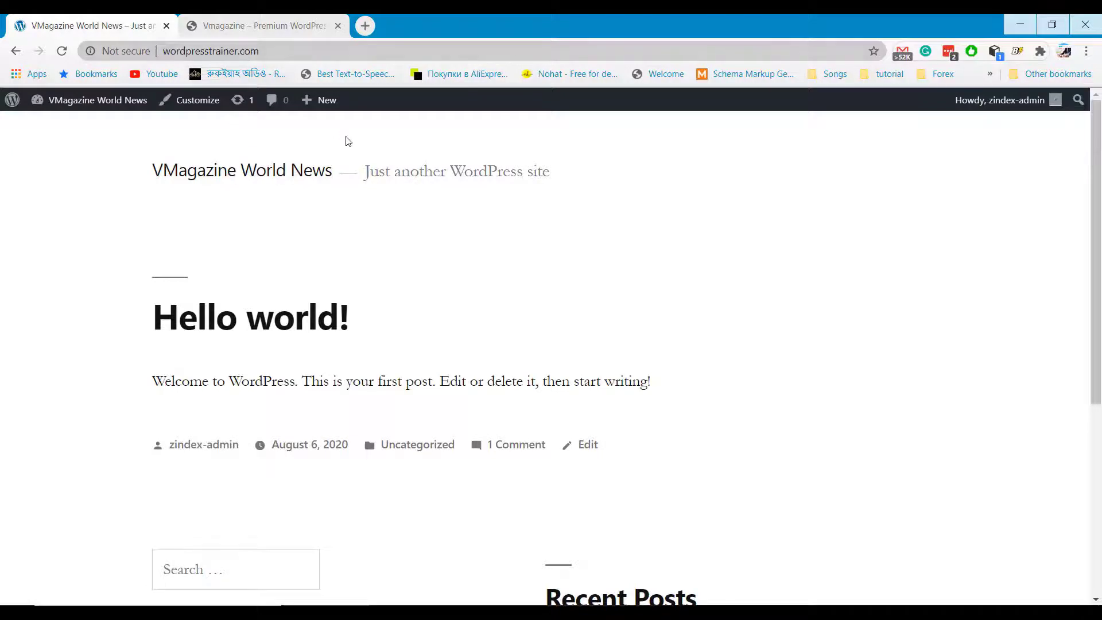
Reach the Upload Theme form via Dashboard, Appearance > Themes > Add New.
{"action": "mouse_move", "coordinate": [68, 108]}
{"action": "left_click", "coordinate": [62, 127]}
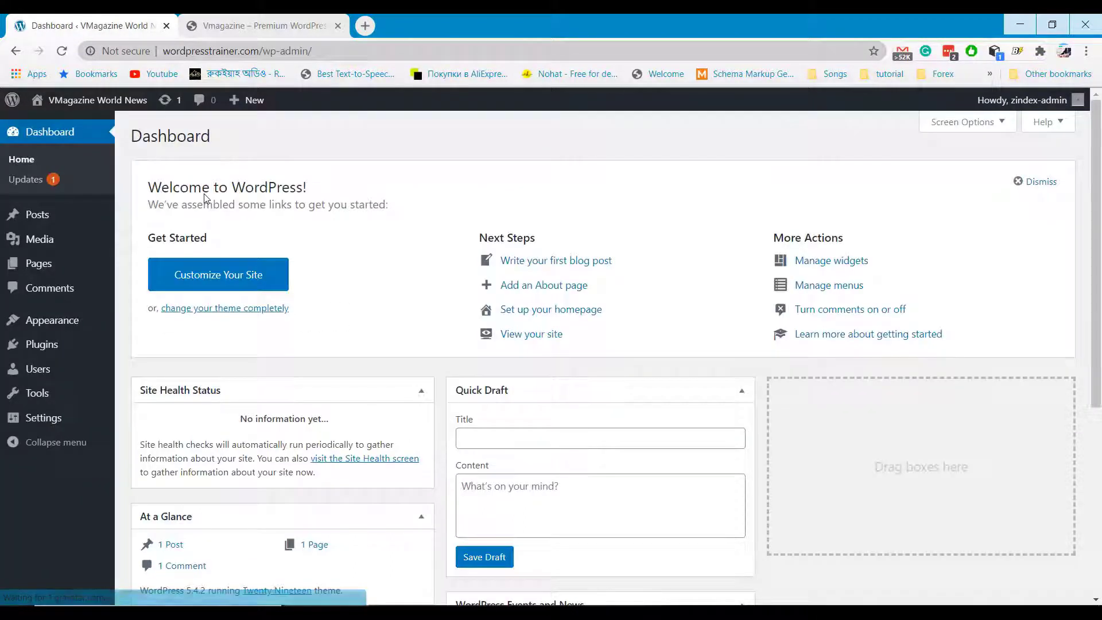
{"action": "mouse_move", "coordinate": [49, 322]}
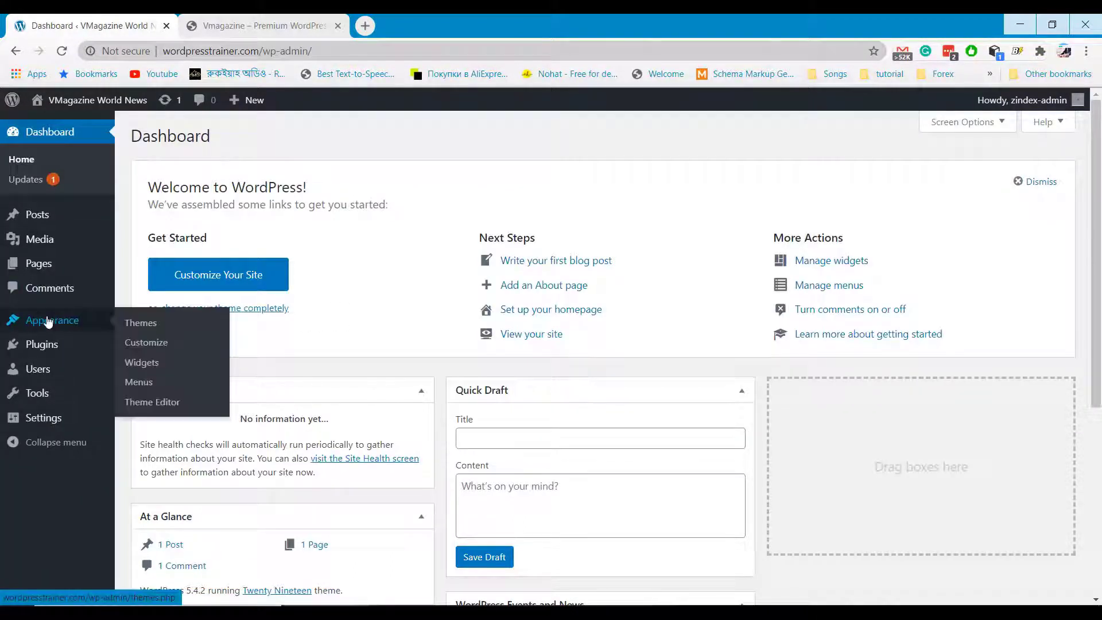
{"action": "left_click", "coordinate": [144, 325]}
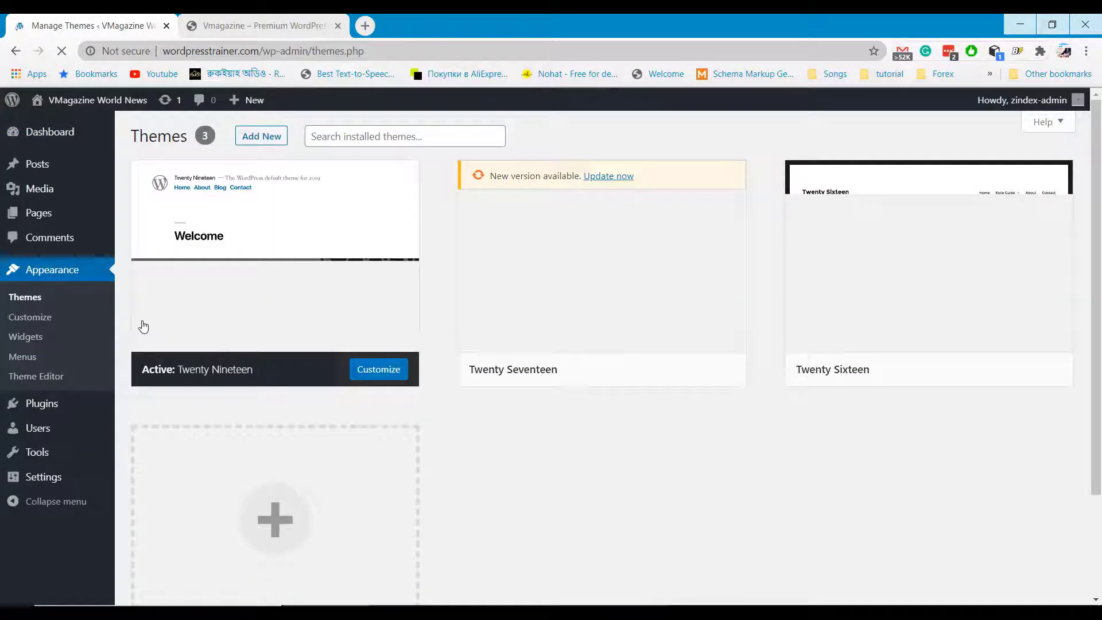
{"action": "left_click", "coordinate": [257, 144]}
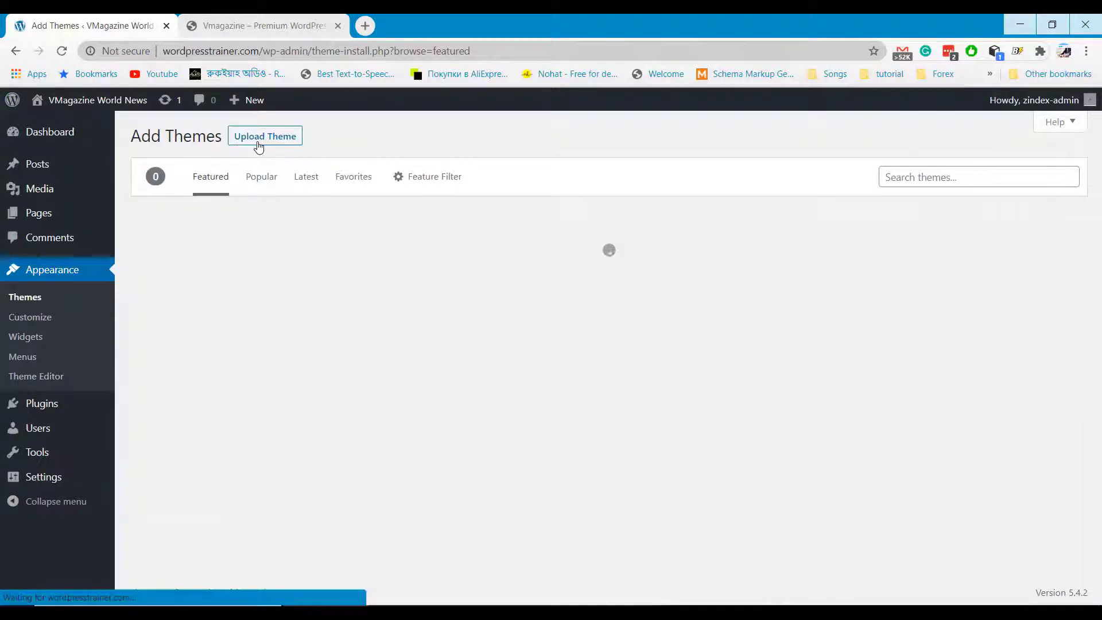
{"action": "left_click", "coordinate": [259, 137]}
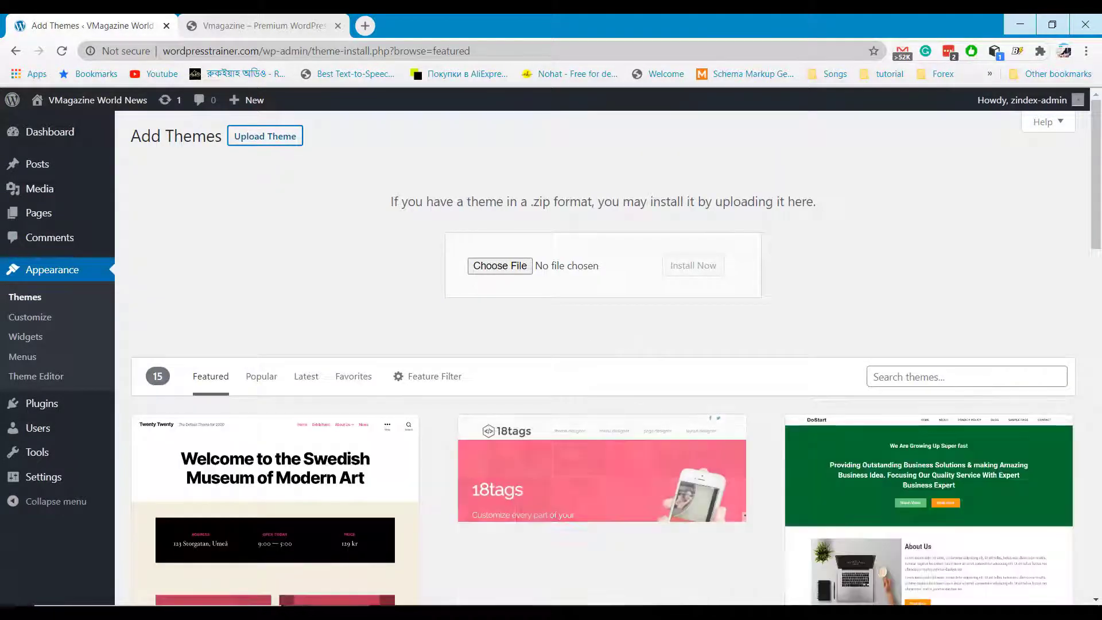
Drag vmagazine.zip from File Explorer onto the upload form and install it.
{"action": "key", "text": "alt+Tab"}
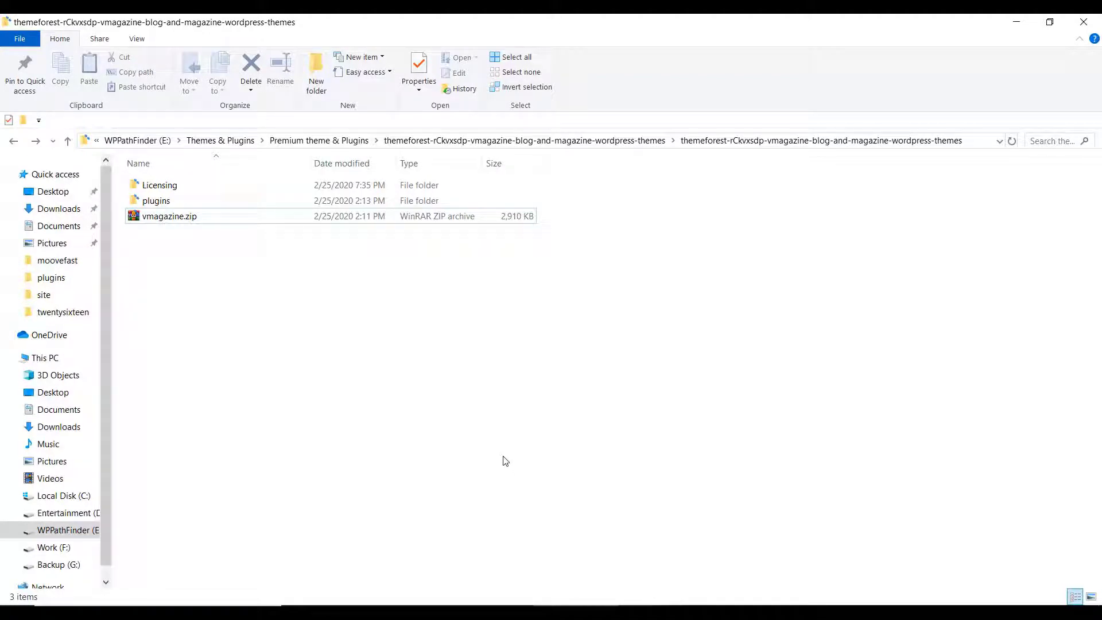
{"action": "left_click", "coordinate": [199, 221]}
{"action": "left_click_drag", "start_coordinate": [185, 218], "coordinate": [520, 271]}
{"action": "left_click", "coordinate": [684, 268]}
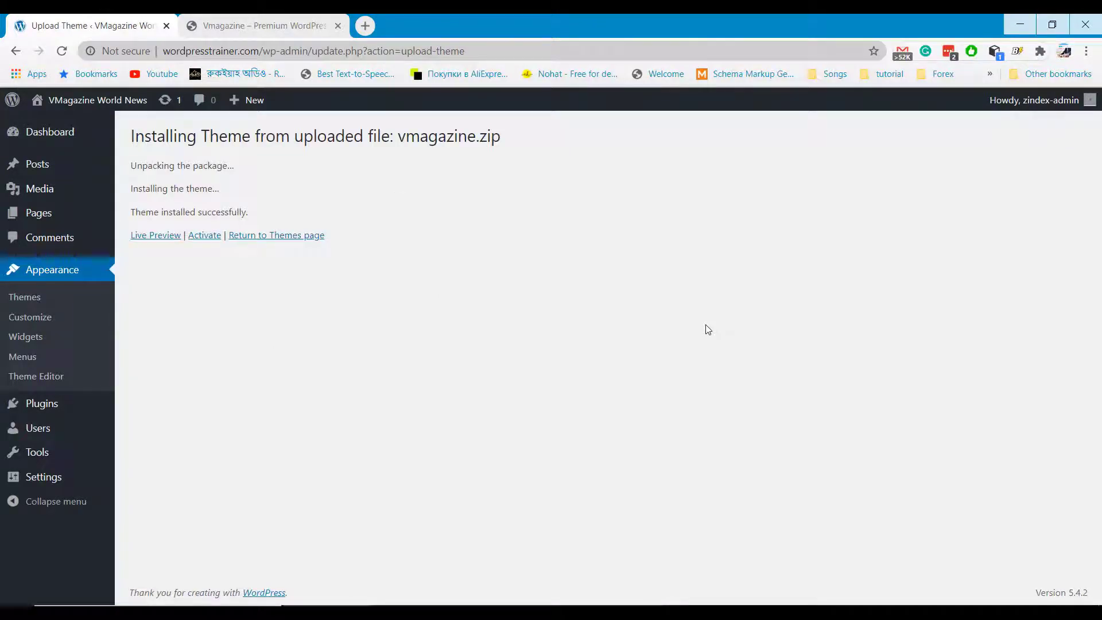
Activate the installed VMagazine theme and review its Version 1.1.7 welcome page.
{"action": "left_click", "coordinate": [210, 236]}
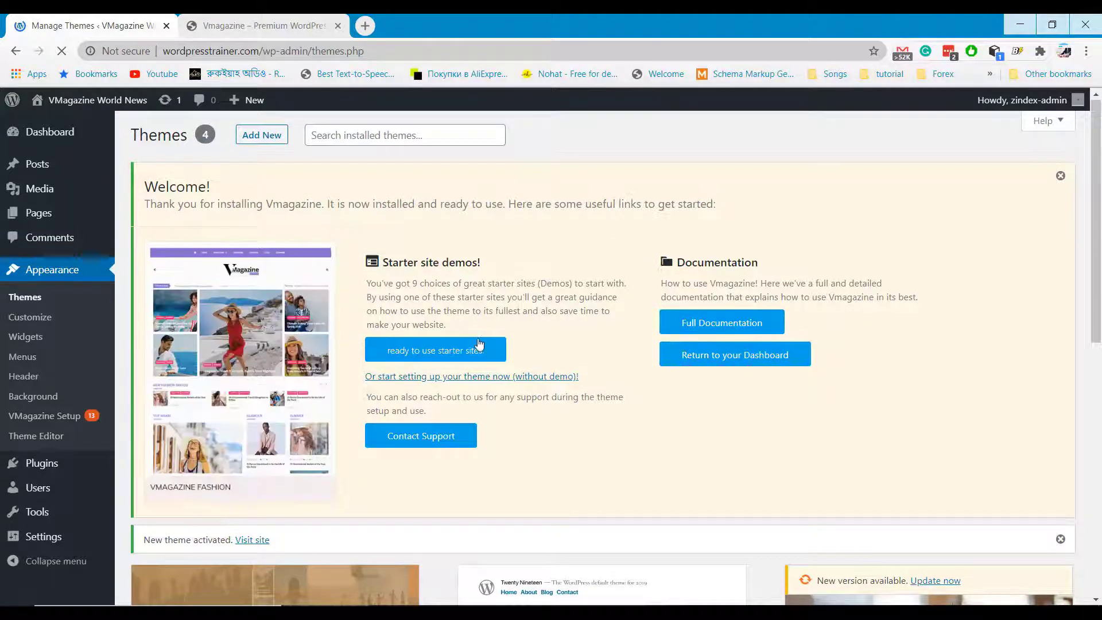
{"action": "scroll", "coordinate": [478, 343], "scroll_direction": "down", "scroll_amount": 2}
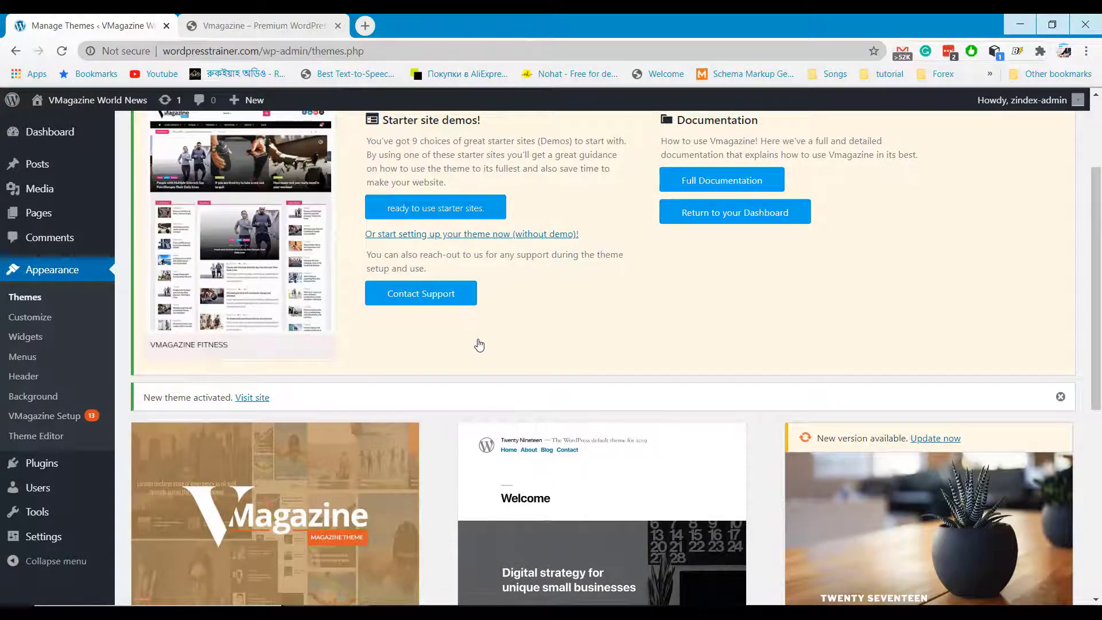
{"action": "scroll", "coordinate": [479, 344], "scroll_direction": "up", "scroll_amount": 2}
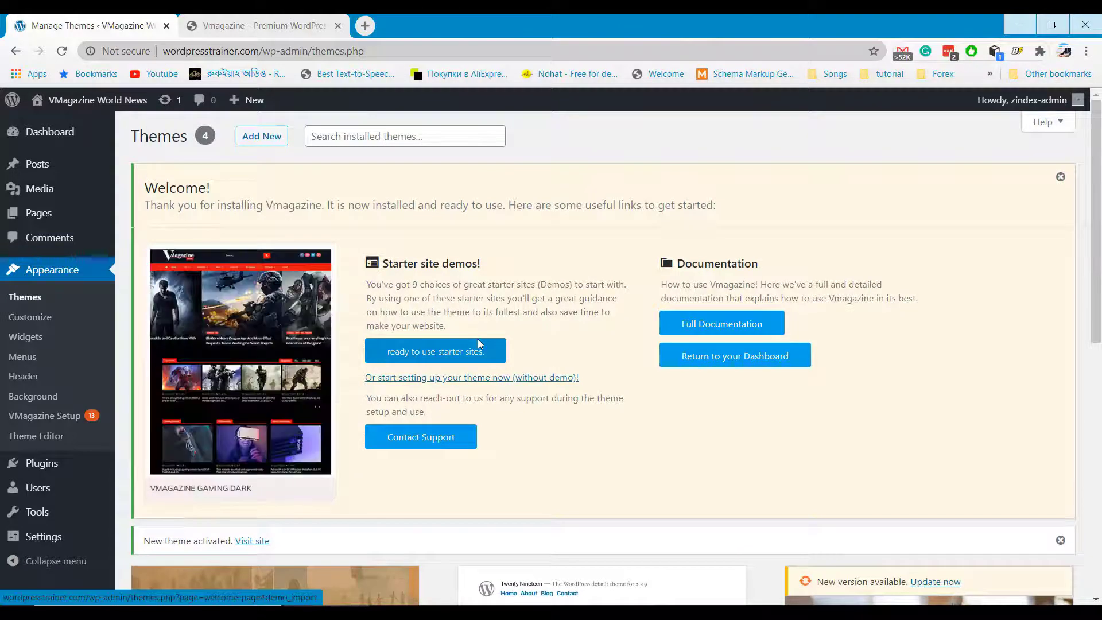
{"action": "left_click", "coordinate": [65, 422]}
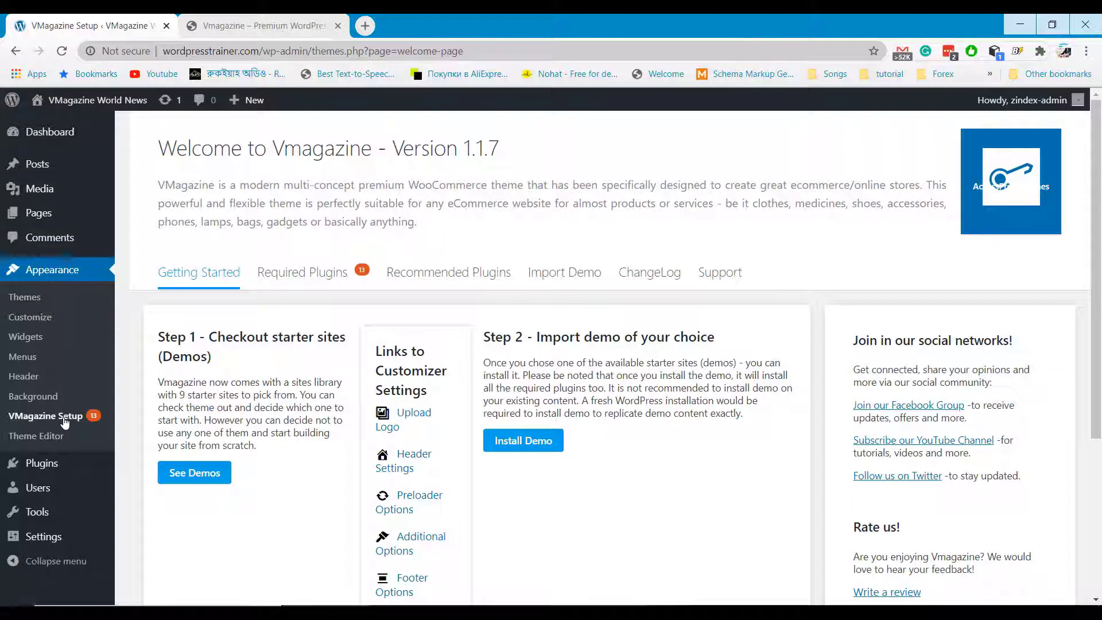
Install and activate Access Demo Importer from the Getting Started Install Demo option.
{"action": "left_click", "coordinate": [520, 441]}
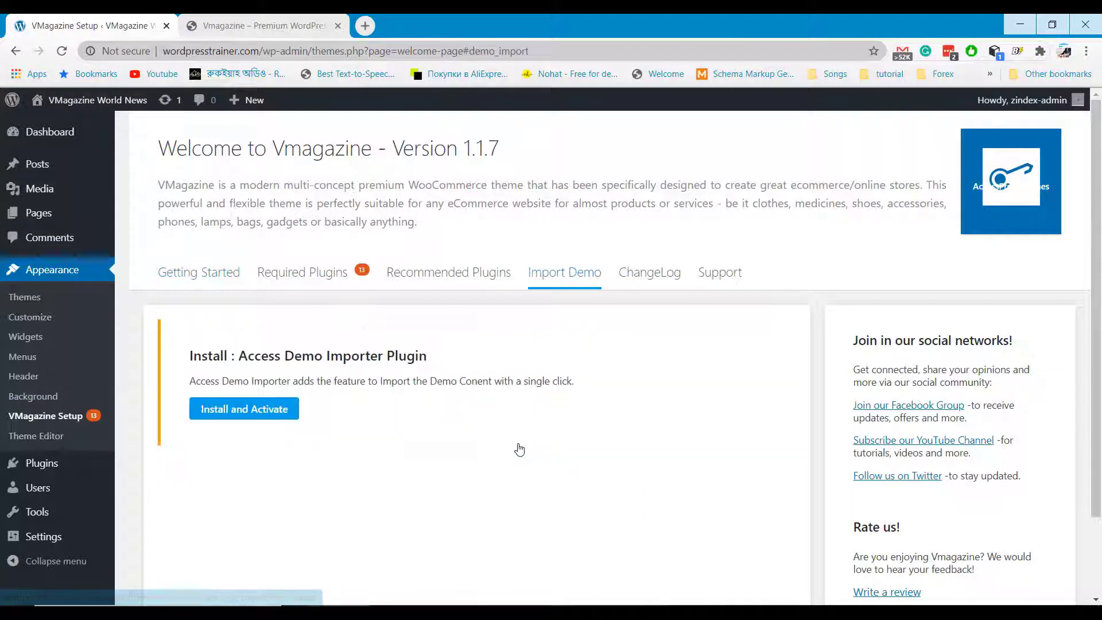
{"action": "left_click", "coordinate": [257, 414]}
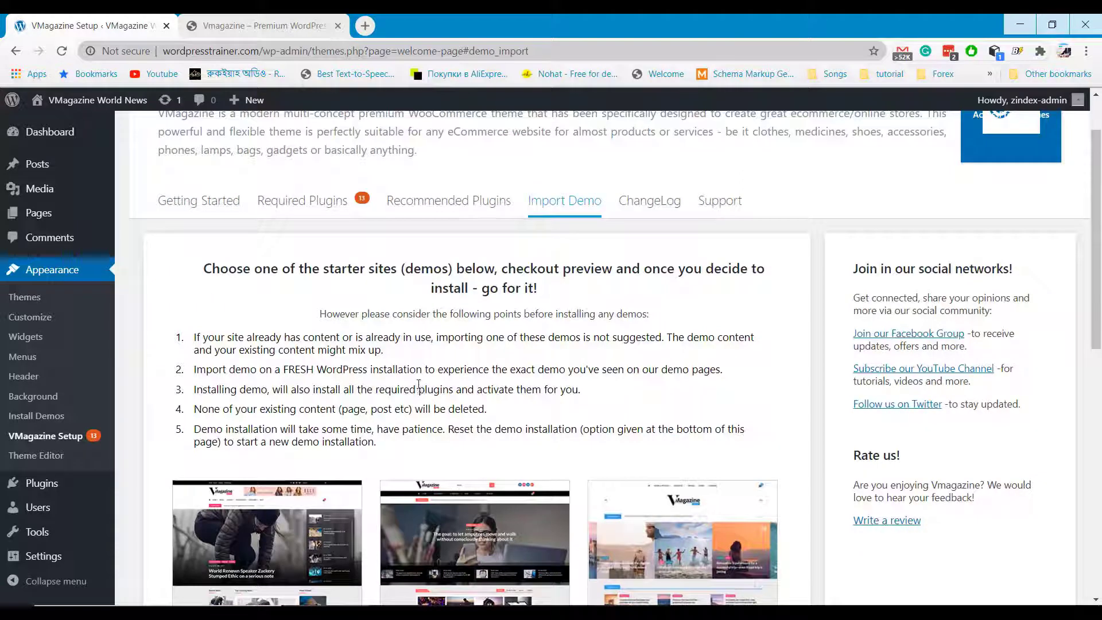
{"action": "left_click", "coordinate": [308, 203]}
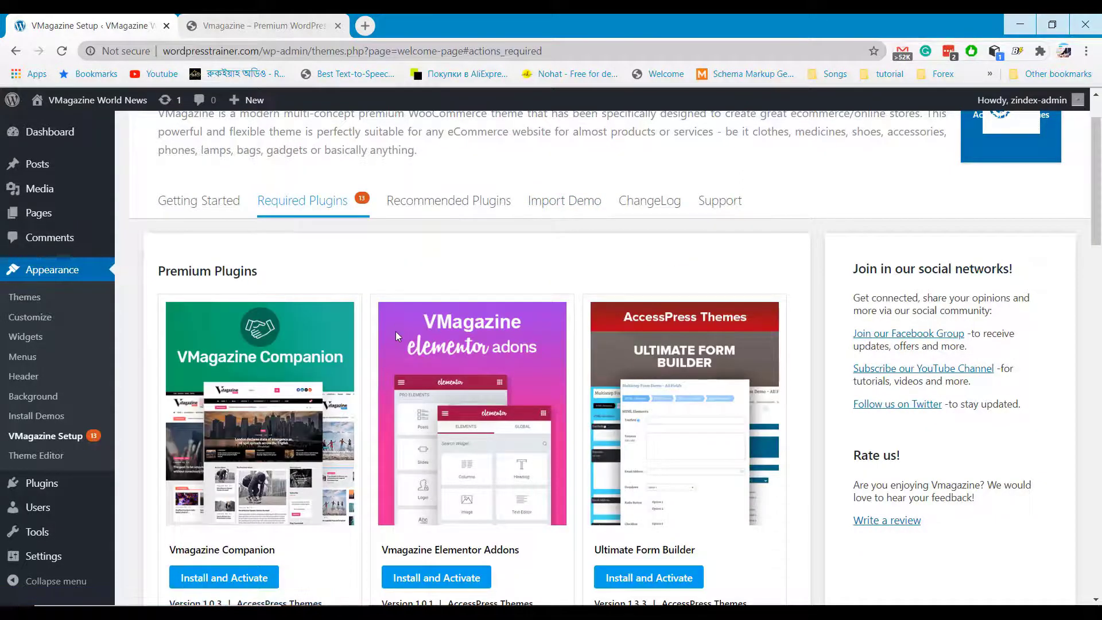
Install and activate Vmagazine Companion and Vmagazine Elementor Addons.
{"action": "scroll", "coordinate": [396, 333], "scroll_direction": "down", "scroll_amount": 3}
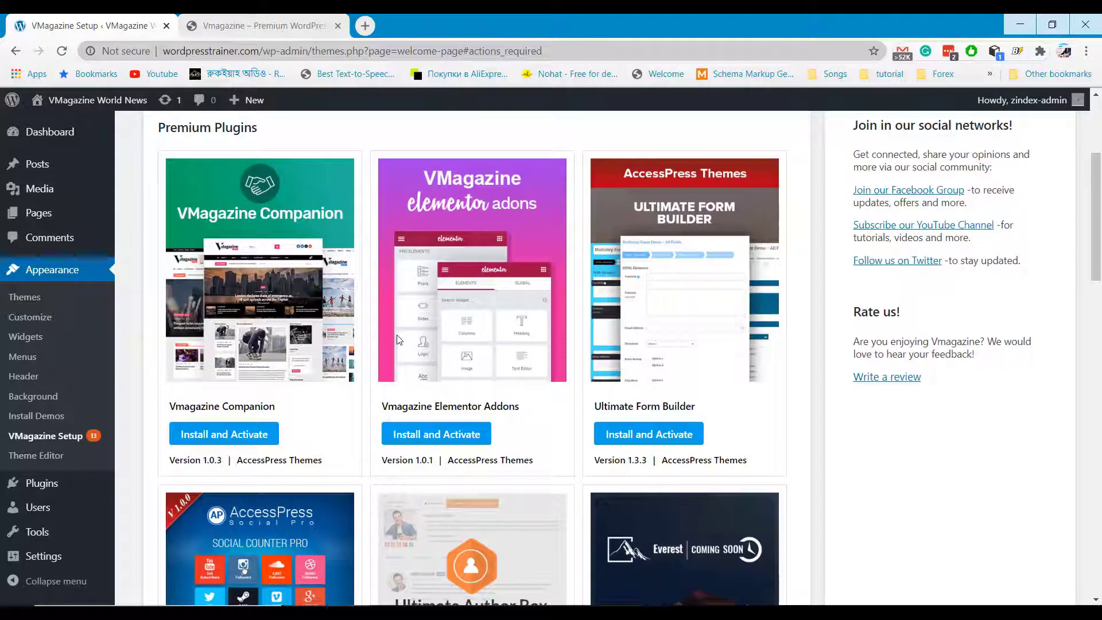
{"action": "scroll", "coordinate": [389, 336], "scroll_direction": "down", "scroll_amount": 3}
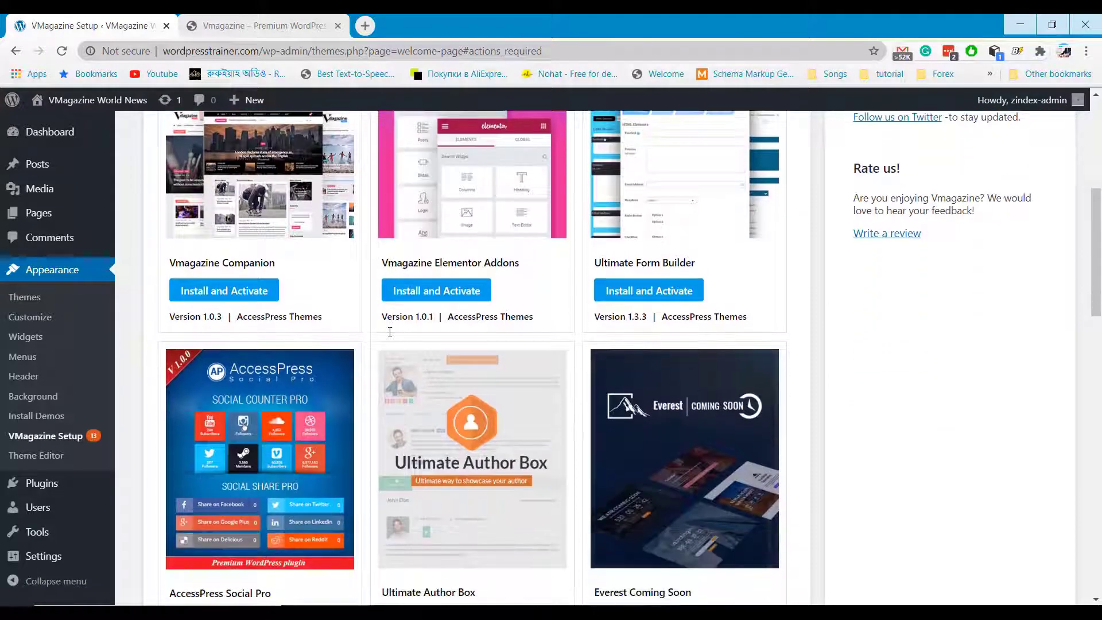
{"action": "left_click", "coordinate": [278, 290]}
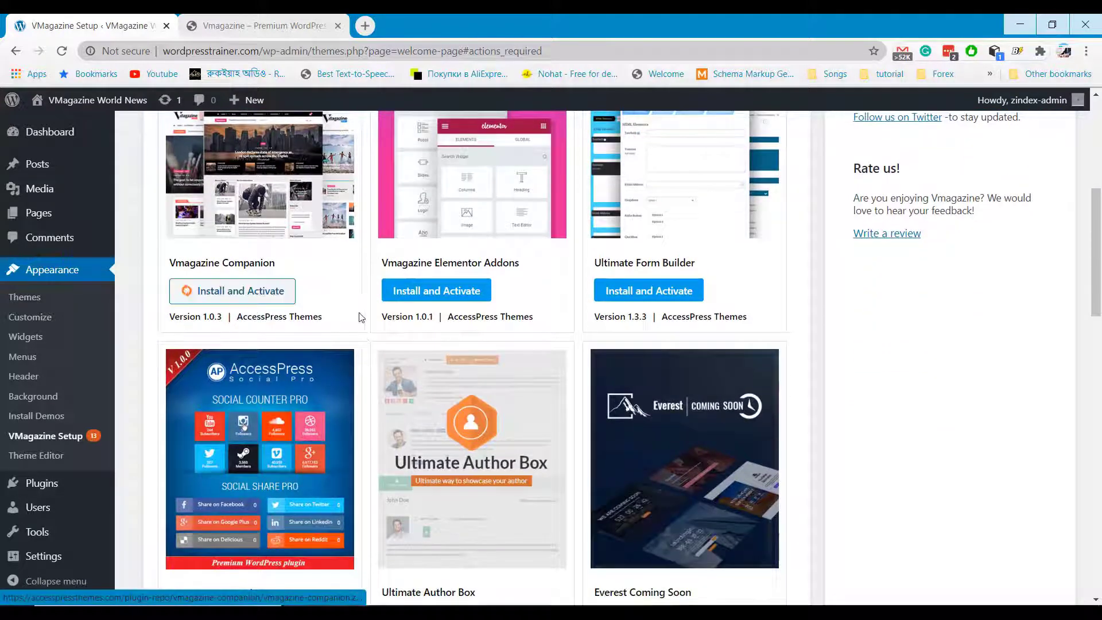
{"action": "left_click", "coordinate": [442, 291]}
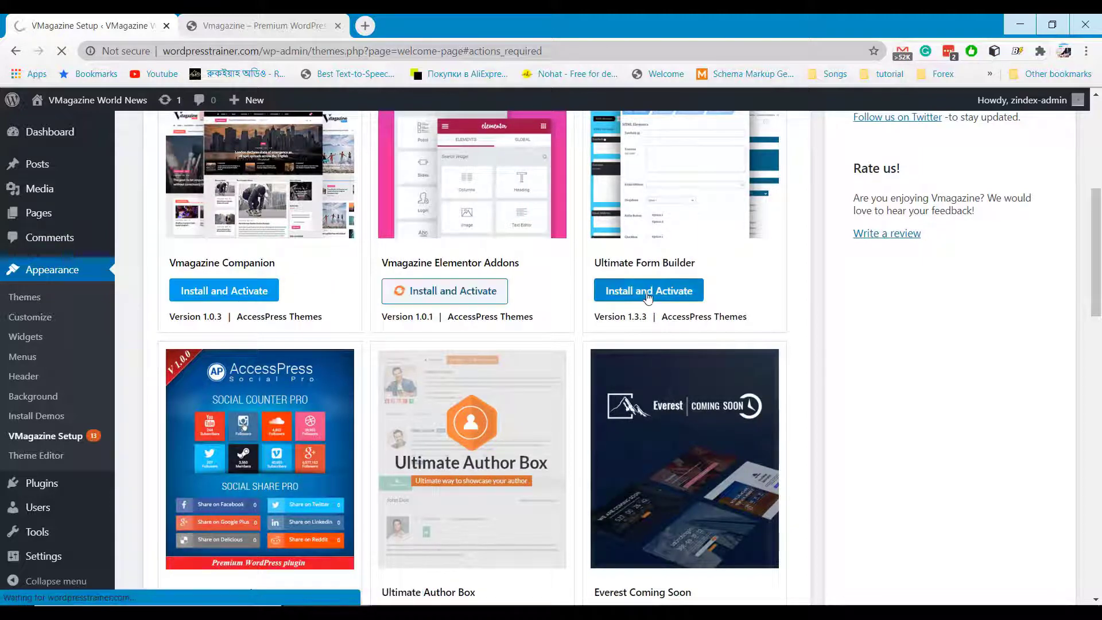
{"action": "scroll", "coordinate": [492, 461], "scroll_direction": "down", "scroll_amount": 4}
{"action": "scroll", "coordinate": [492, 461], "scroll_direction": "down", "scroll_amount": 5}
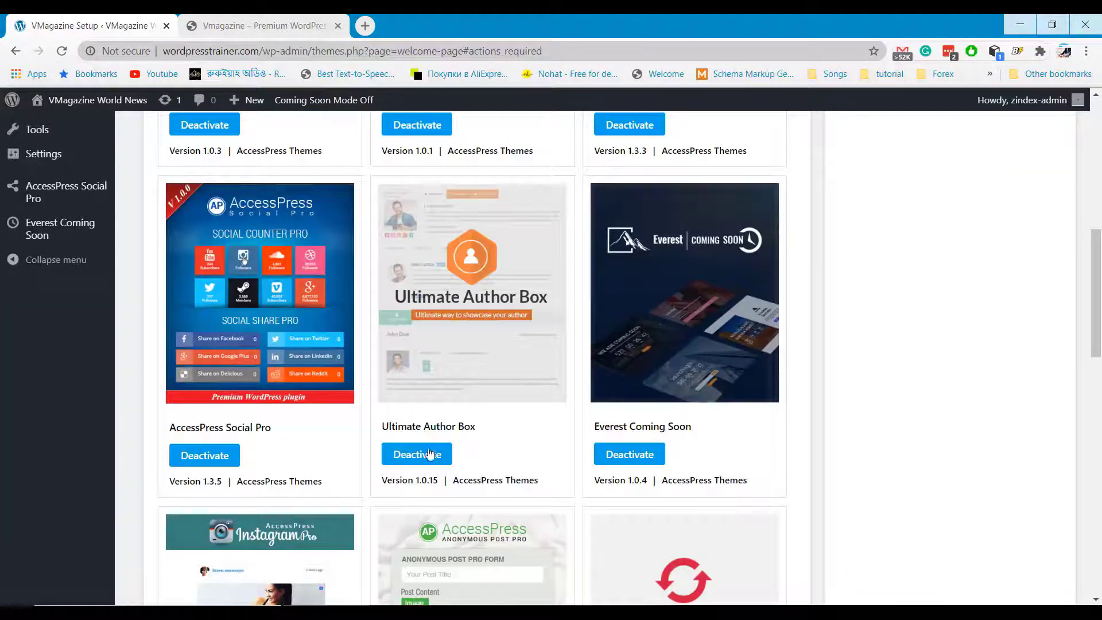
{"action": "scroll", "coordinate": [369, 461], "scroll_direction": "down", "scroll_amount": 6}
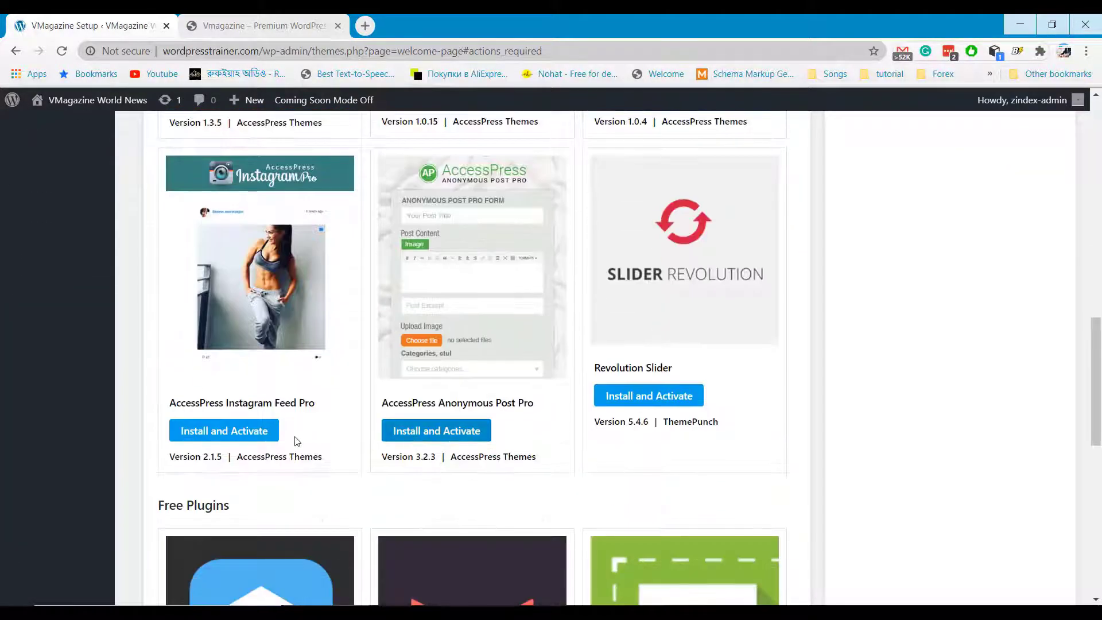
Install and activate Instagram Feed Pro, Anonymous Post Pro, Revolution Slider and WooCommerce.
{"action": "left_click", "coordinate": [255, 432]}
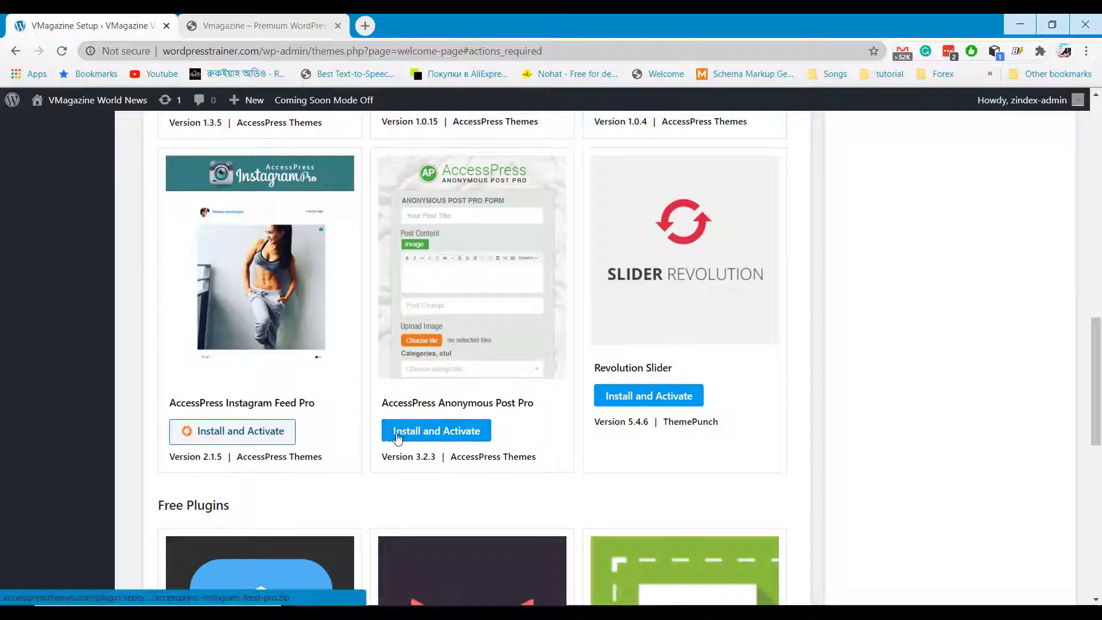
{"action": "left_click", "coordinate": [426, 435]}
{"action": "left_click", "coordinate": [630, 395]}
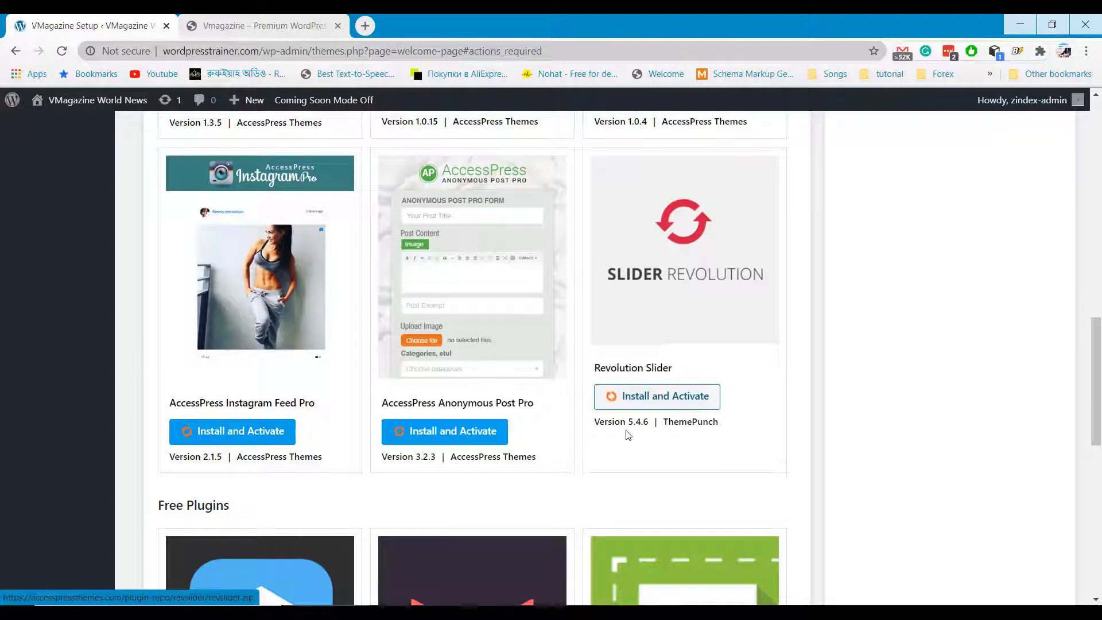
{"action": "scroll", "coordinate": [244, 519], "scroll_direction": "down", "scroll_amount": 10}
{"action": "left_click", "coordinate": [244, 517]}
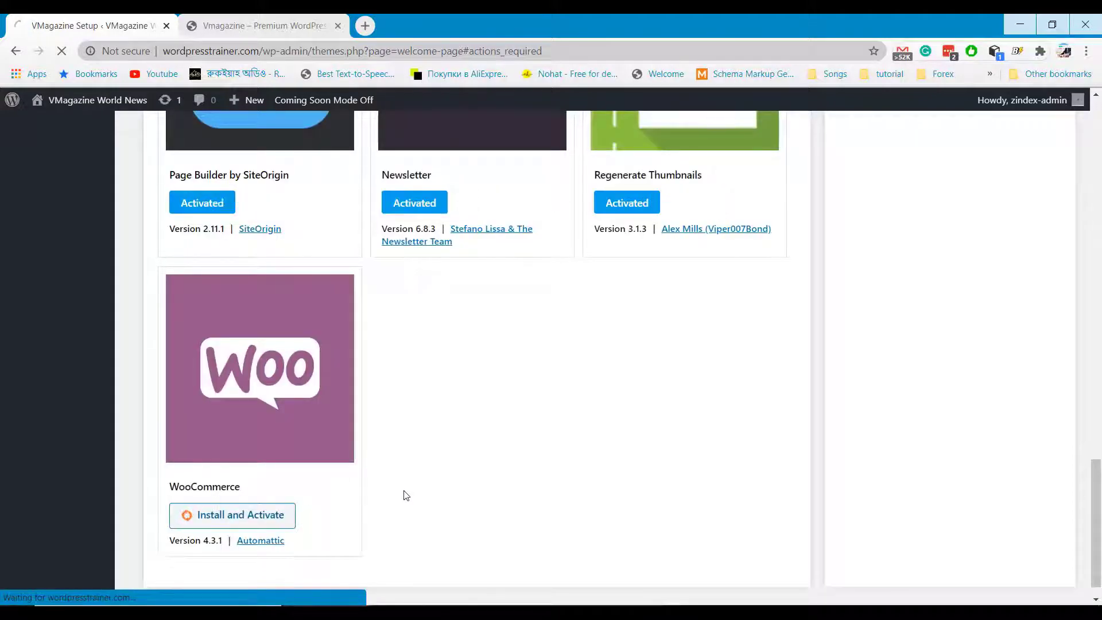
{"action": "scroll", "coordinate": [569, 448], "scroll_direction": "up", "scroll_amount": 15}
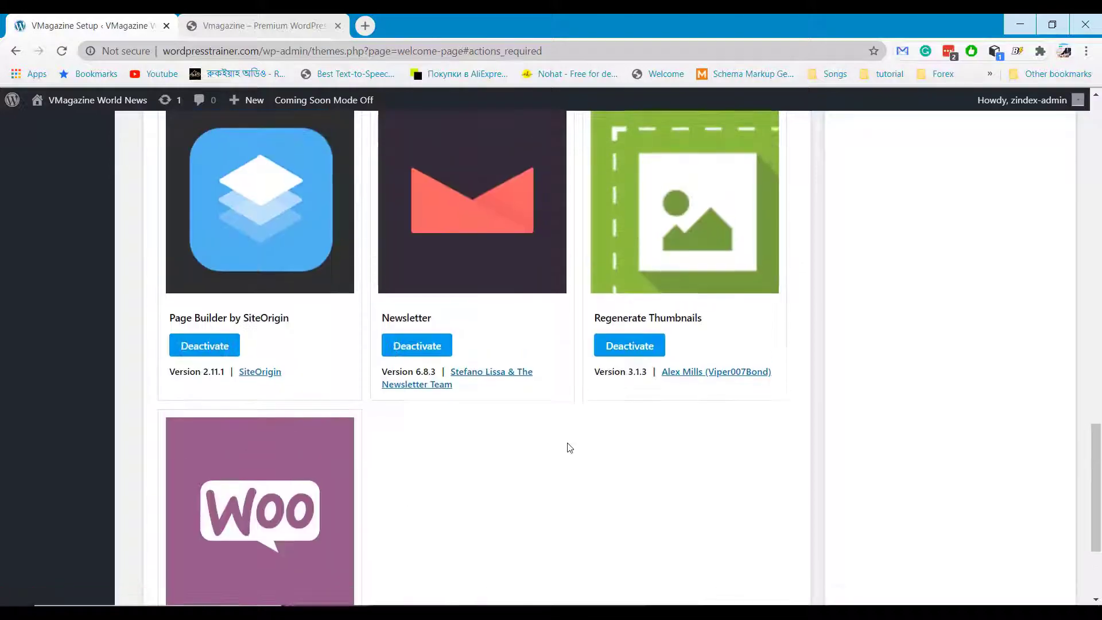
{"action": "scroll", "coordinate": [569, 448], "scroll_direction": "up", "scroll_amount": 6}
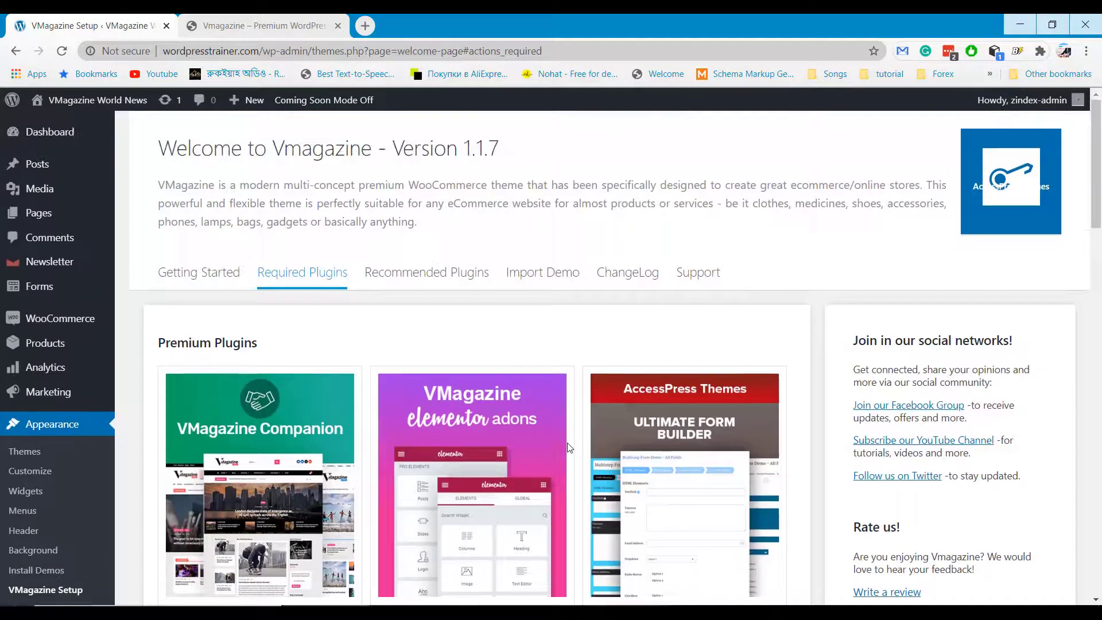
Import the World demo with content, customizer settings and widgets, then view the site.
{"action": "left_click", "coordinate": [552, 280]}
{"action": "scroll", "coordinate": [552, 281], "scroll_direction": "down", "scroll_amount": 5}
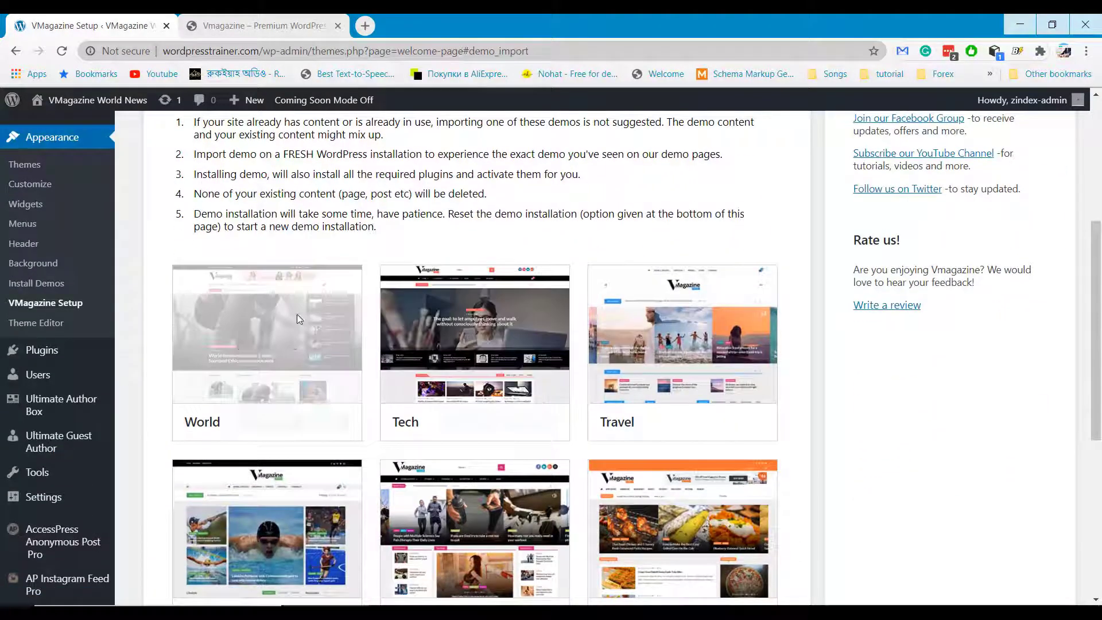
{"action": "mouse_move", "coordinate": [276, 342]}
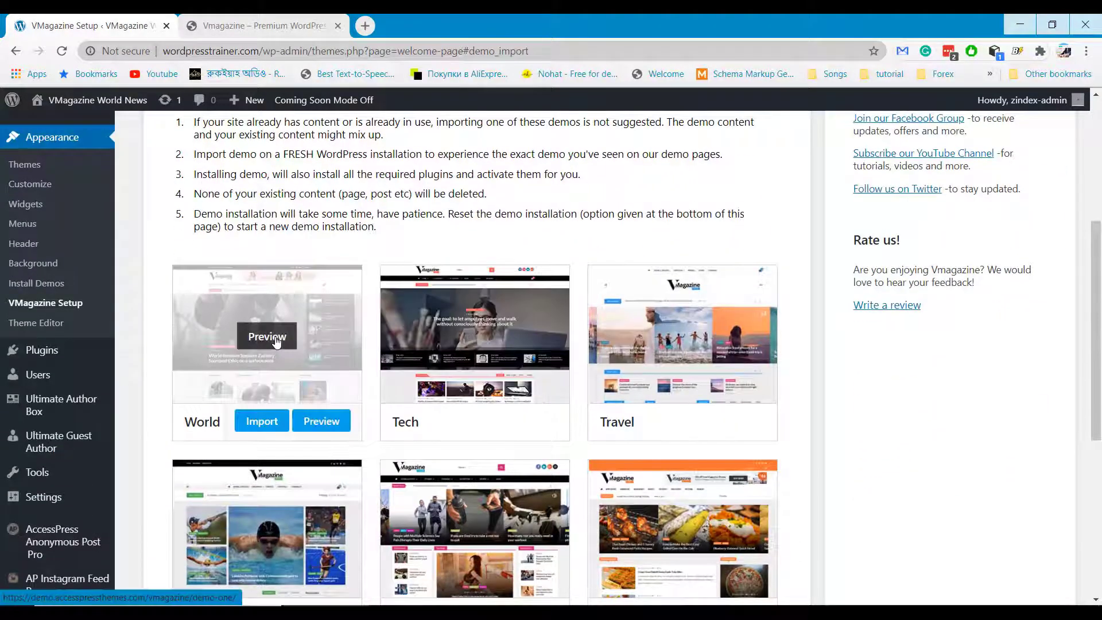
{"action": "left_click", "coordinate": [263, 422]}
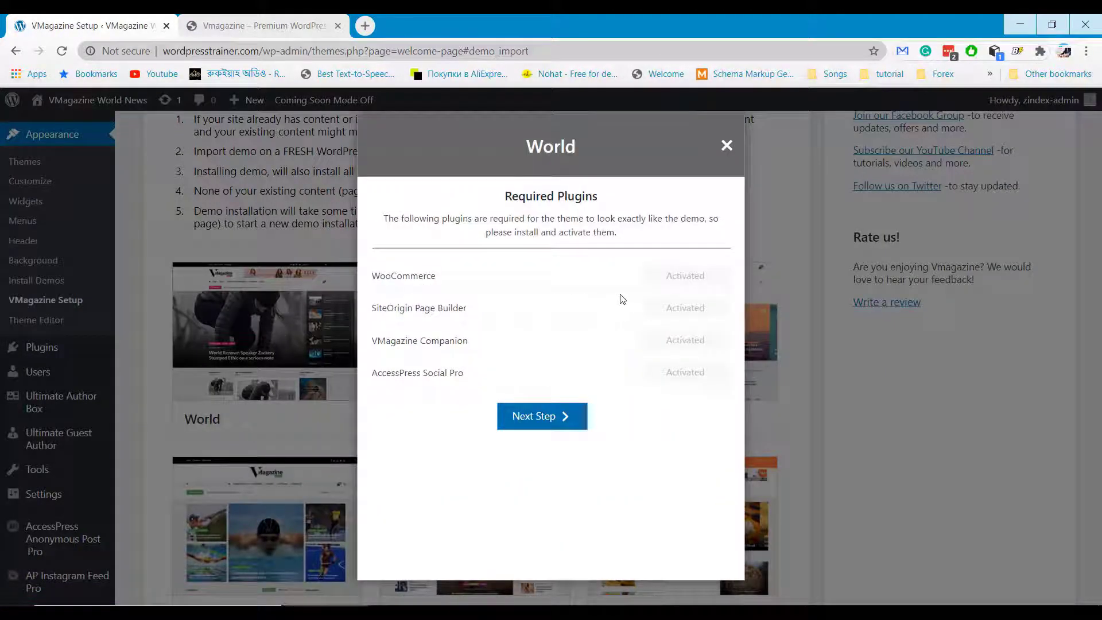
{"action": "left_click", "coordinate": [543, 418]}
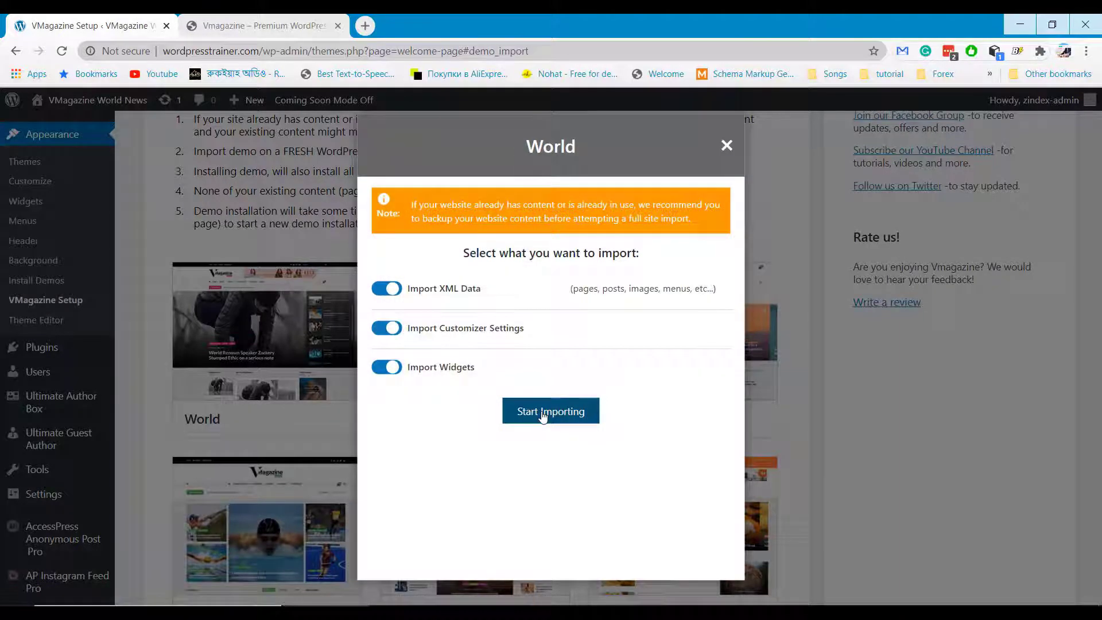
{"action": "left_click", "coordinate": [545, 417]}
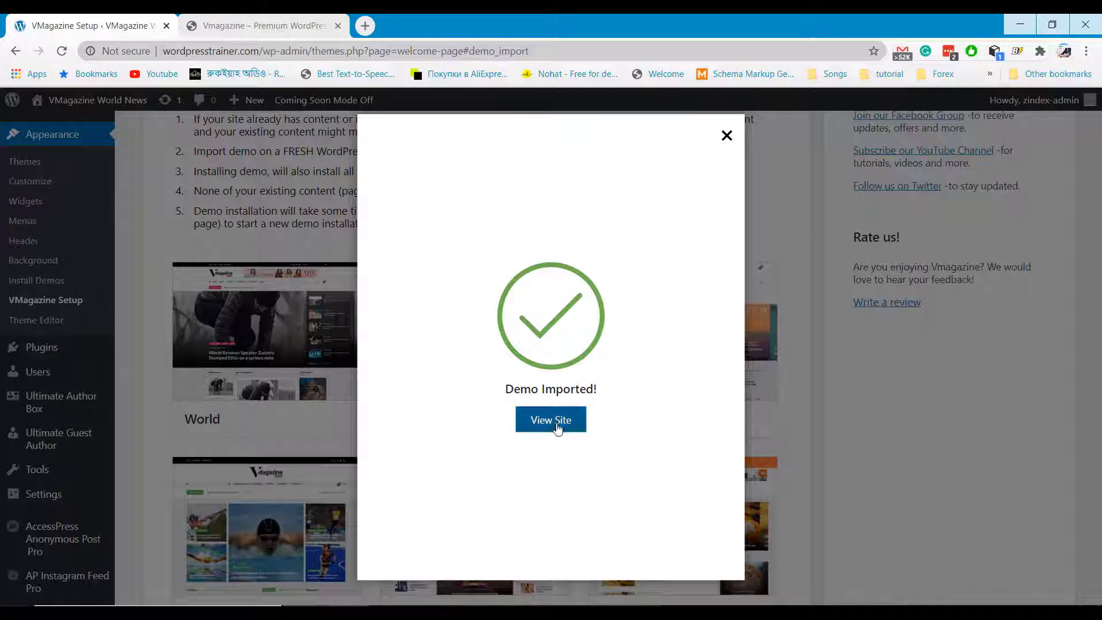
{"action": "left_click", "coordinate": [557, 430]}
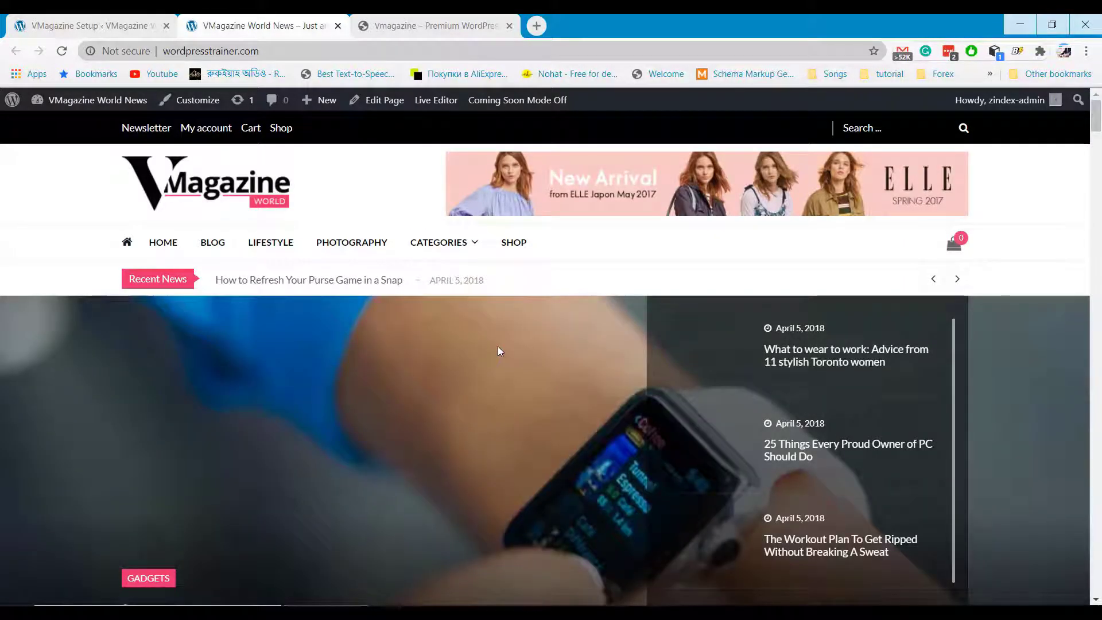
Scroll through the slider, Recent News, Top Trending, Most Viewed and Travel sections and back up.
{"action": "scroll", "coordinate": [499, 350], "scroll_direction": "down", "scroll_amount": 5}
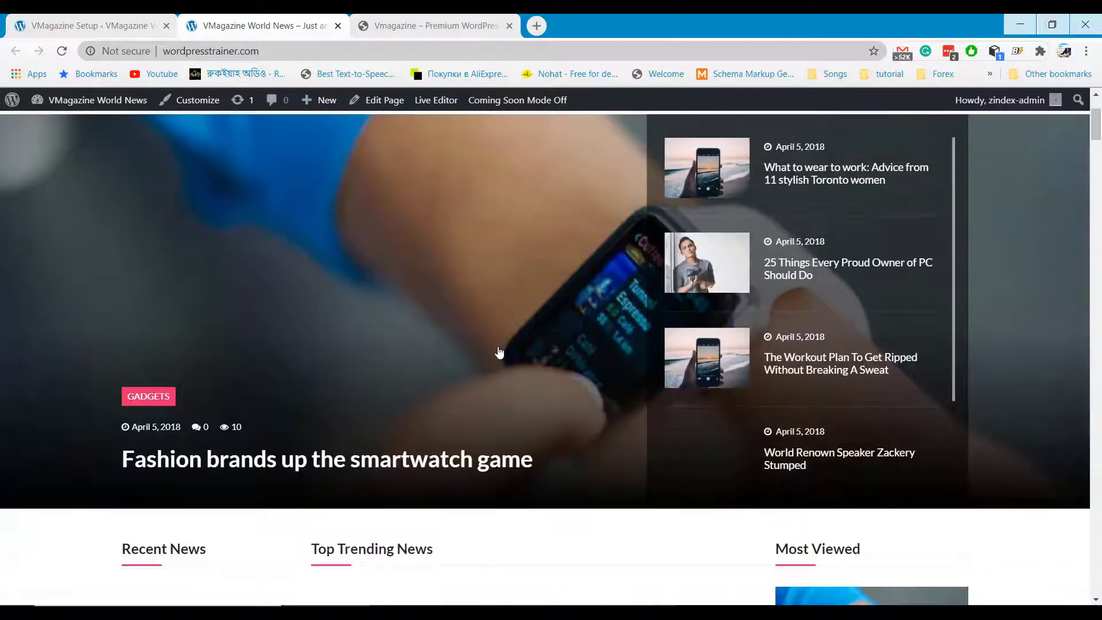
{"action": "scroll", "coordinate": [499, 351], "scroll_direction": "down", "scroll_amount": 10}
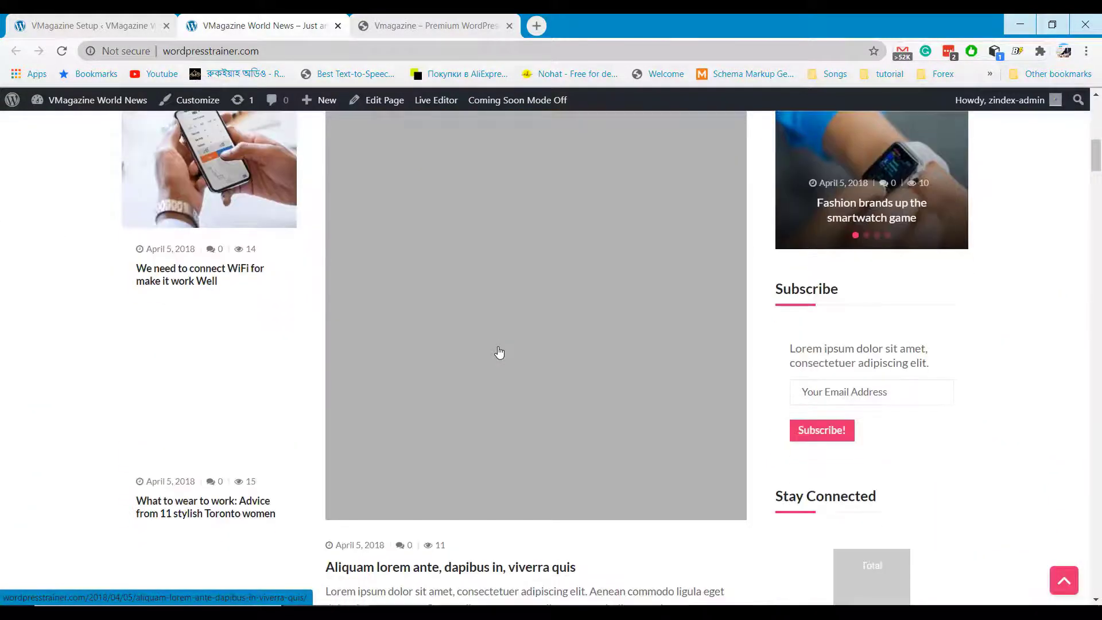
{"action": "scroll", "coordinate": [499, 351], "scroll_direction": "down", "scroll_amount": 6}
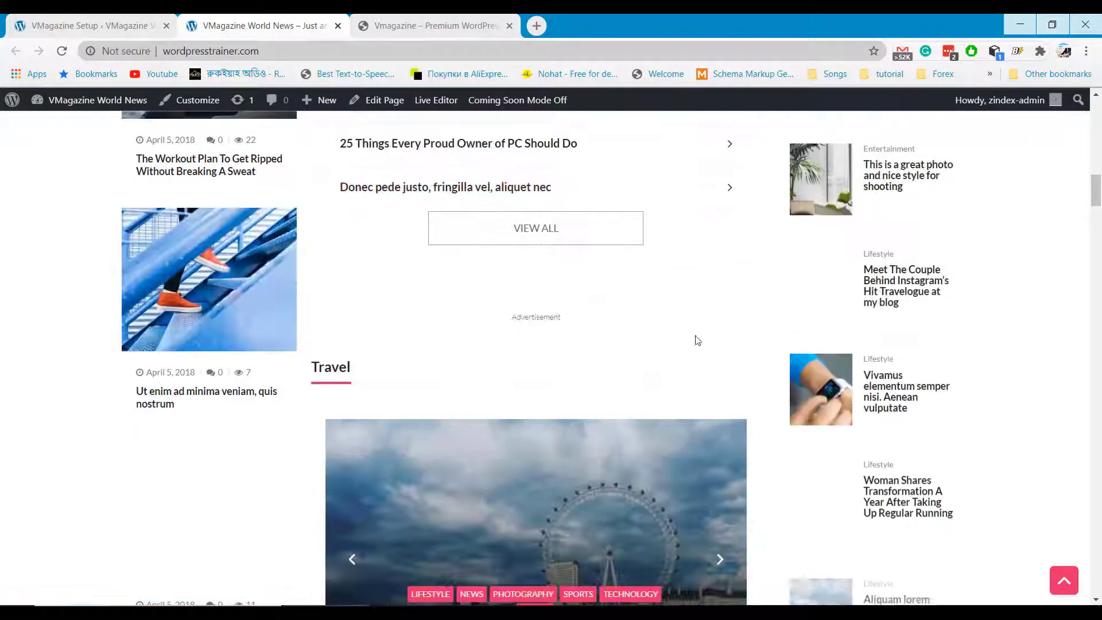
{"action": "left_click_drag", "start_coordinate": [1097, 198], "coordinate": [1097, 124]}
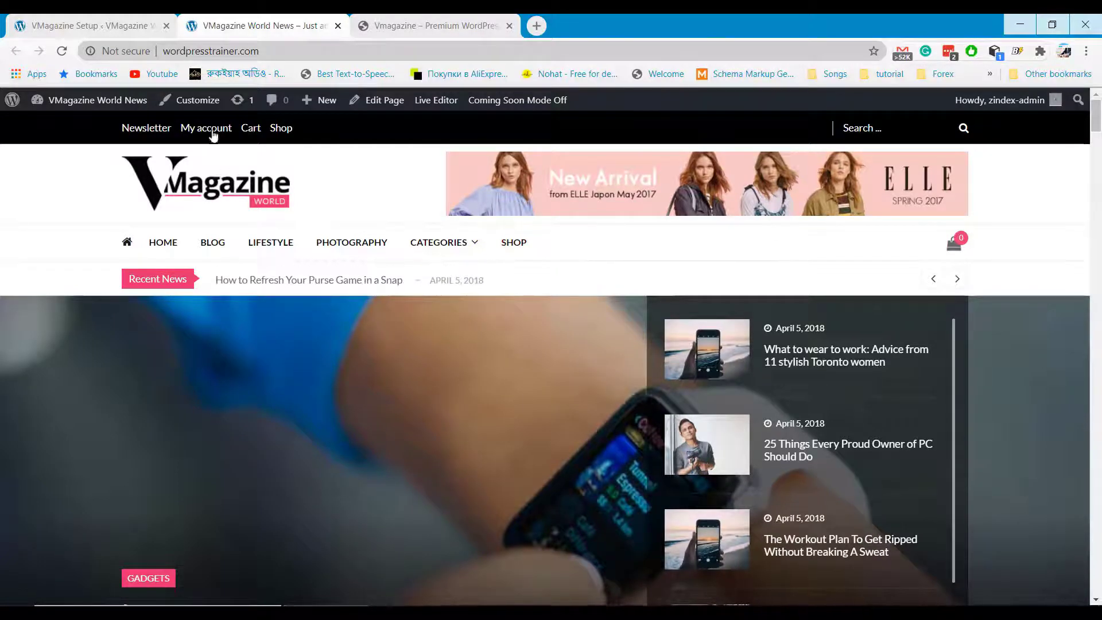
Edit the Home page and open the Vmagazine: Fullwidth slider widget's settings.
{"action": "left_click", "coordinate": [382, 107]}
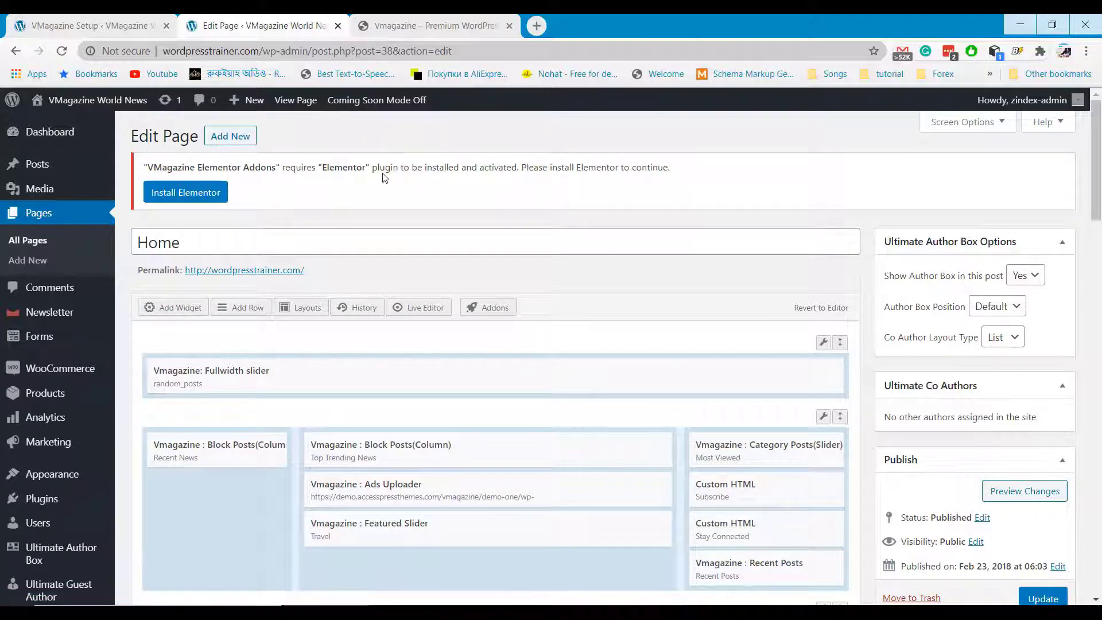
{"action": "mouse_move", "coordinate": [514, 374]}
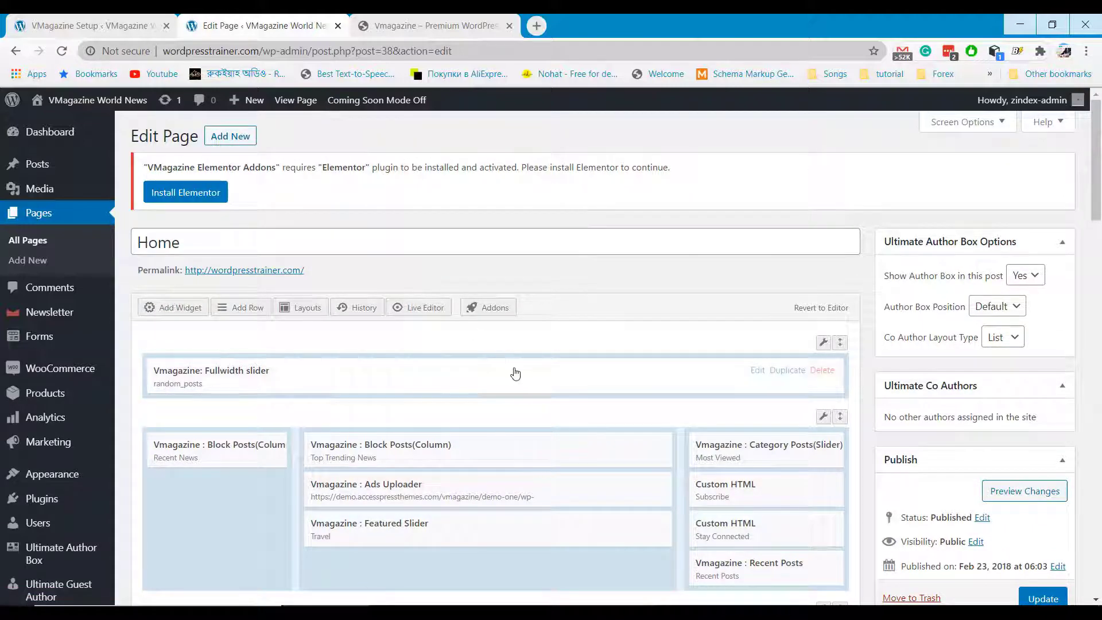
{"action": "left_click", "coordinate": [757, 372]}
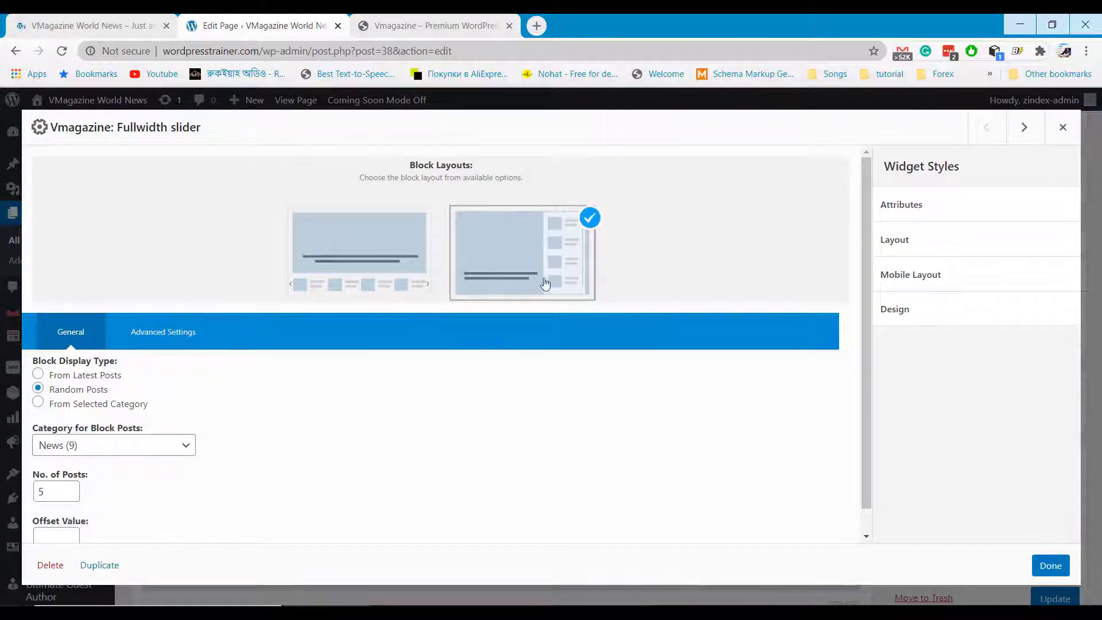
Switch the Fullwidth slider from News to the Entertainment (5) category and update the Home page.
{"action": "left_click", "coordinate": [94, 408]}
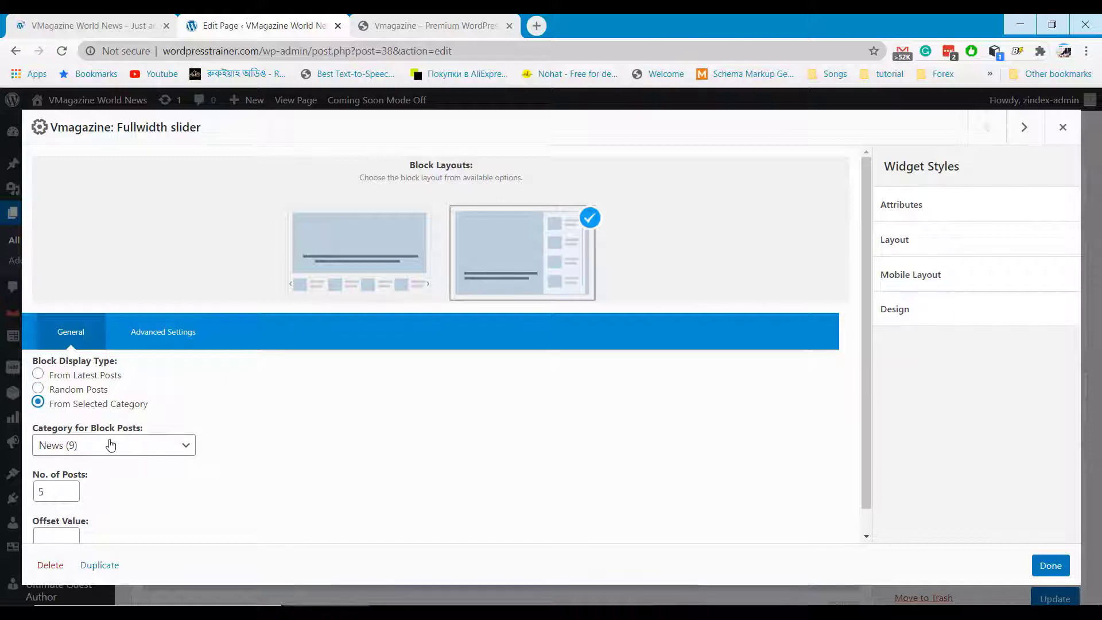
{"action": "scroll", "coordinate": [119, 463], "scroll_direction": "down", "scroll_amount": 1}
{"action": "left_click", "coordinate": [54, 465]}
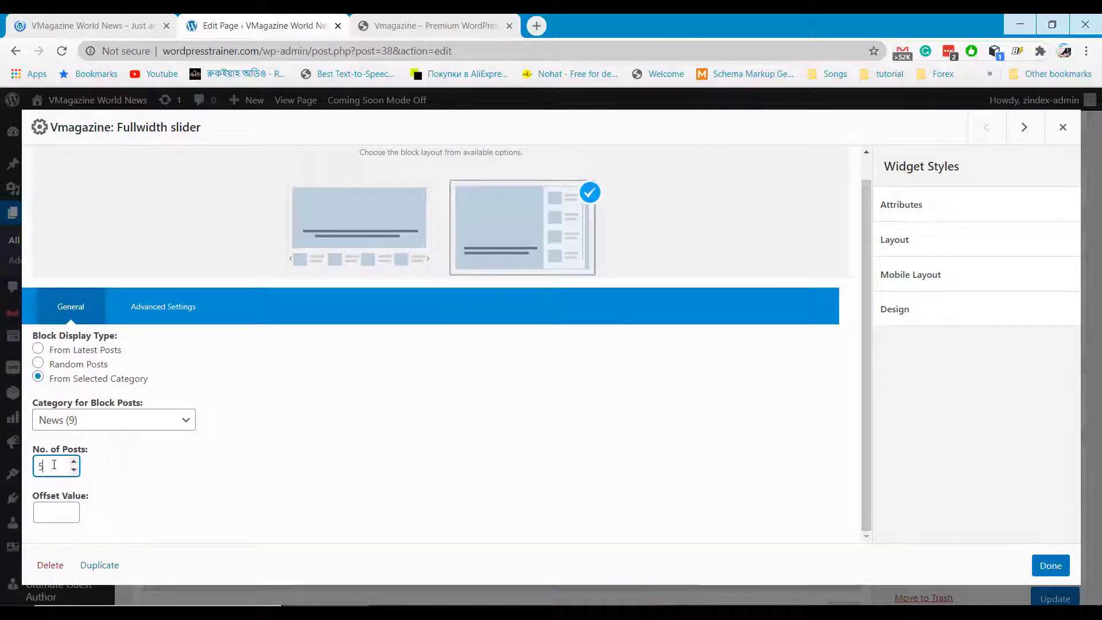
{"action": "left_click", "coordinate": [57, 512]}
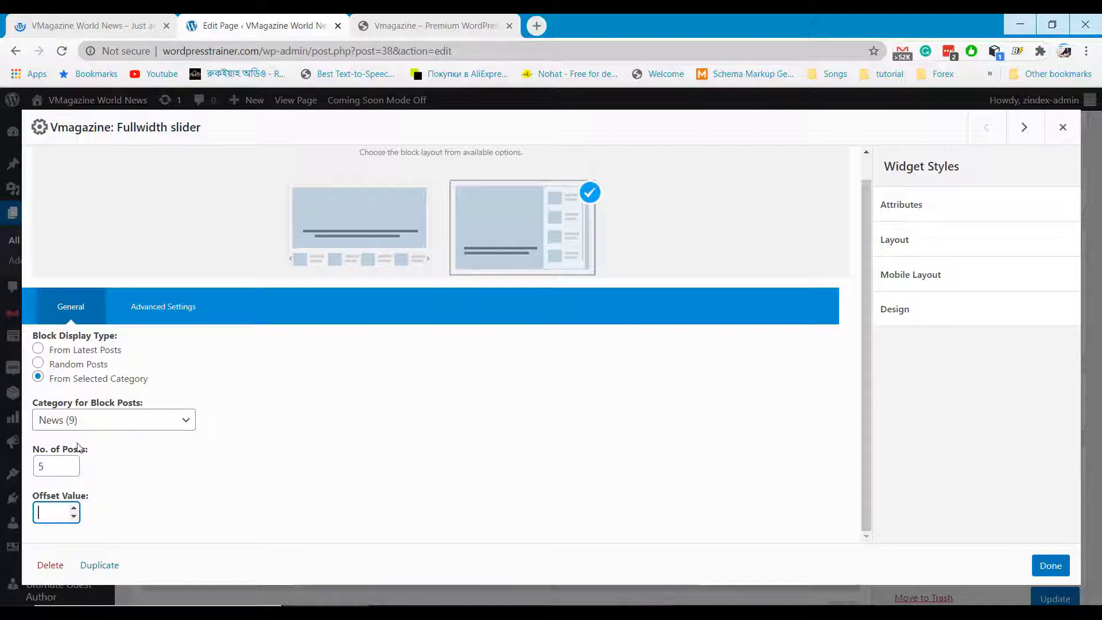
{"action": "left_click", "coordinate": [163, 313]}
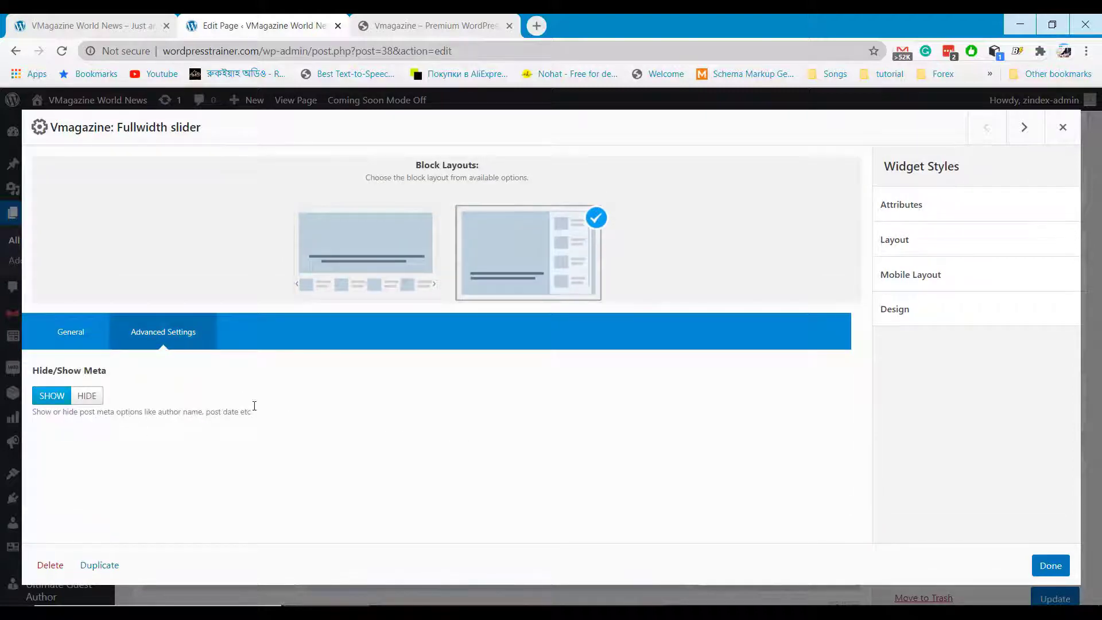
{"action": "left_click", "coordinate": [72, 332]}
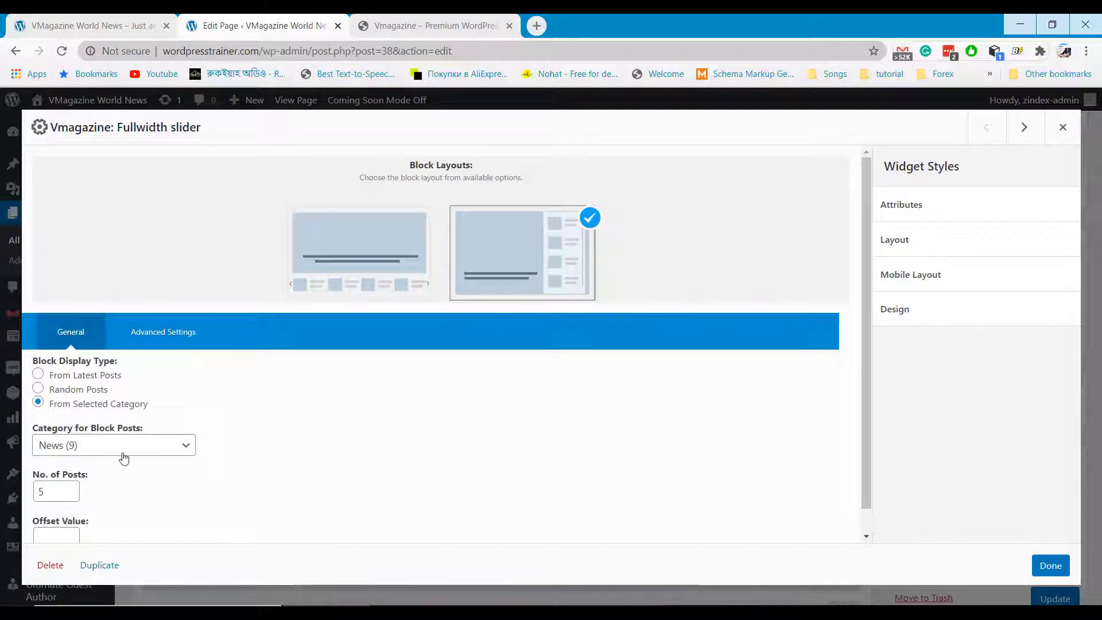
{"action": "left_click", "coordinate": [77, 446]}
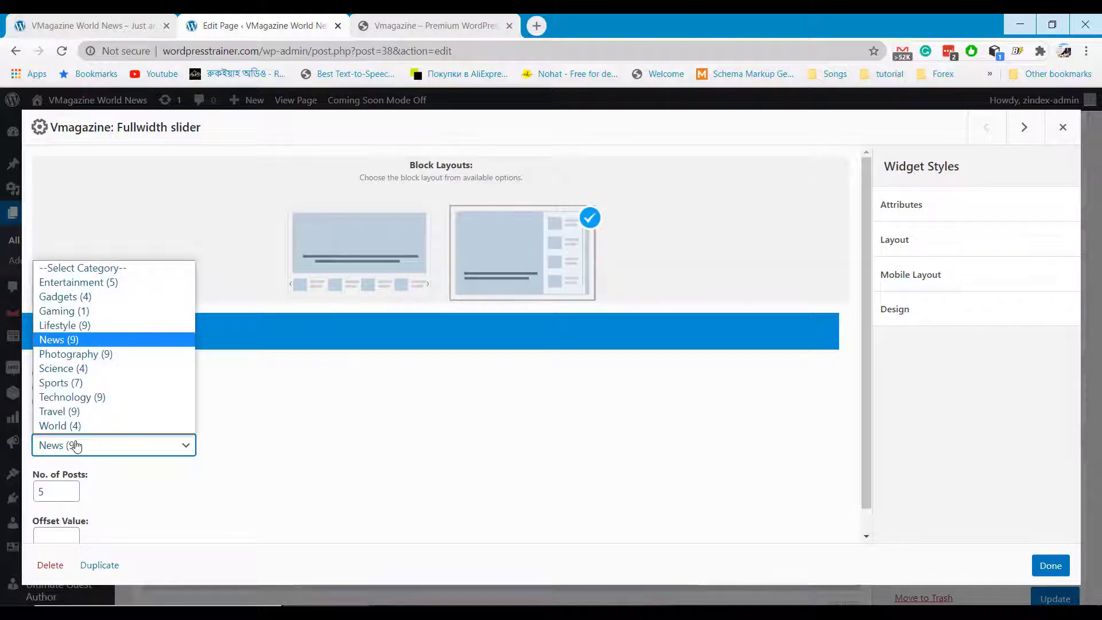
{"action": "left_click", "coordinate": [98, 282]}
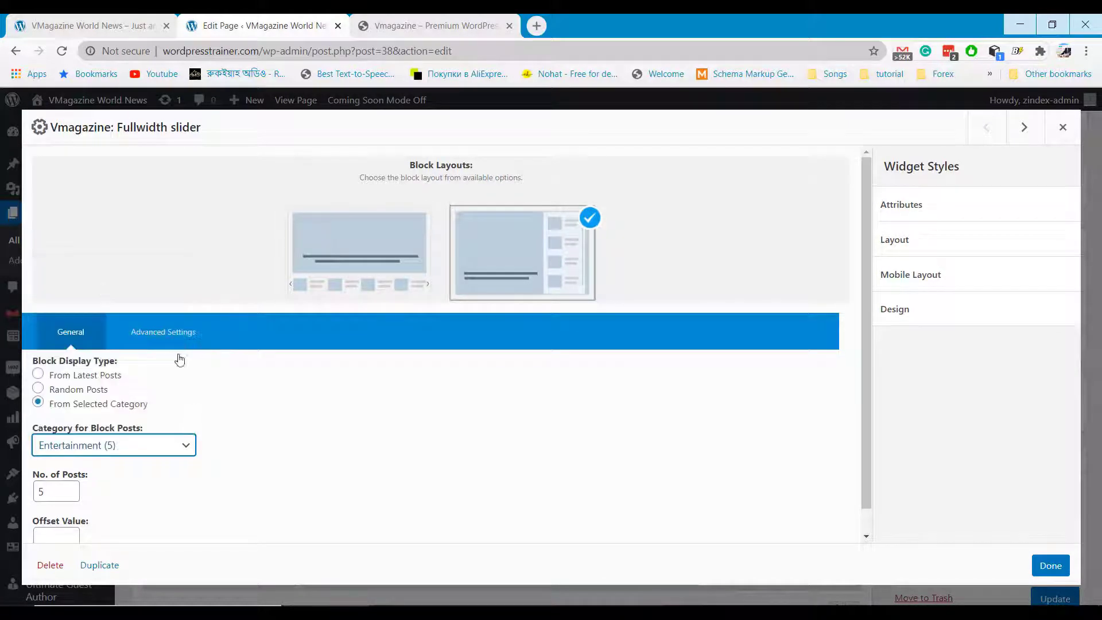
{"action": "left_click", "coordinate": [1051, 565]}
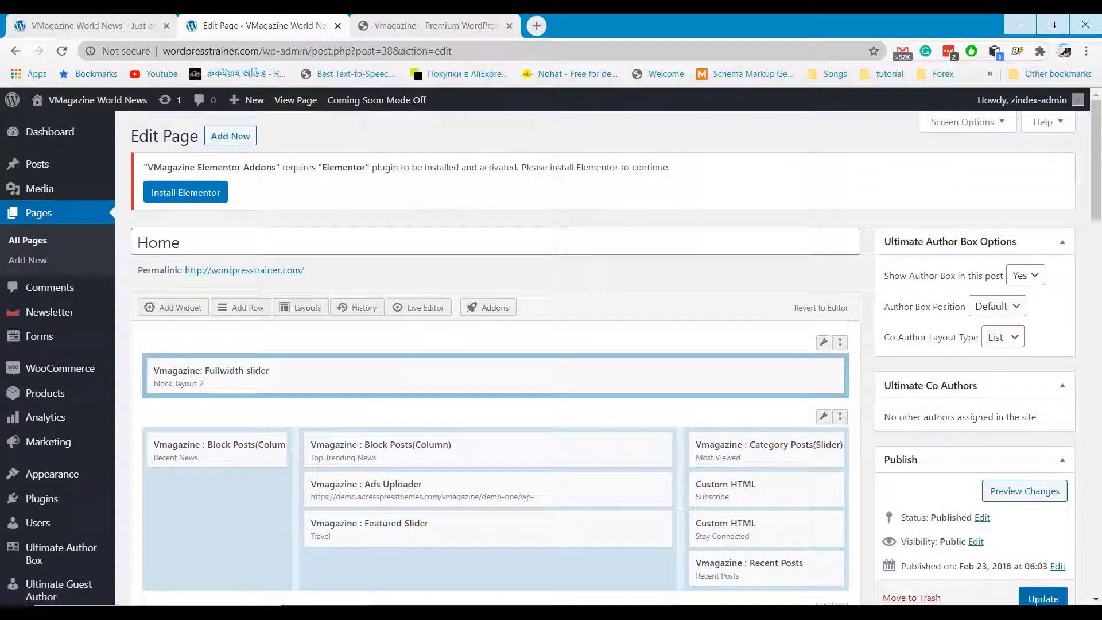
{"action": "left_click", "coordinate": [1043, 599]}
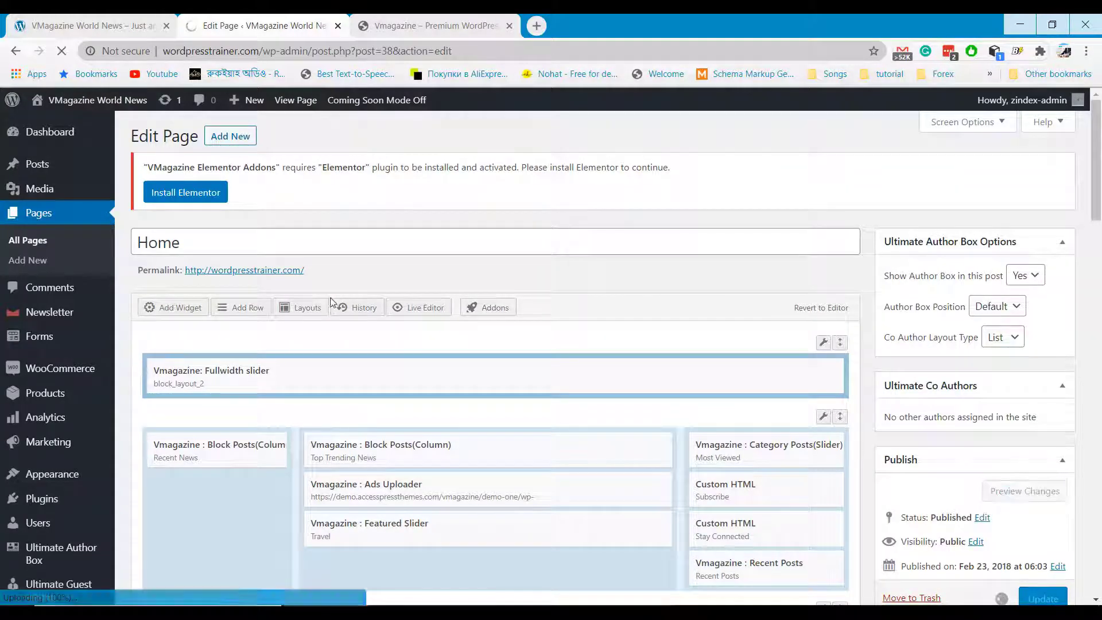
{"action": "left_click", "coordinate": [100, 17]}
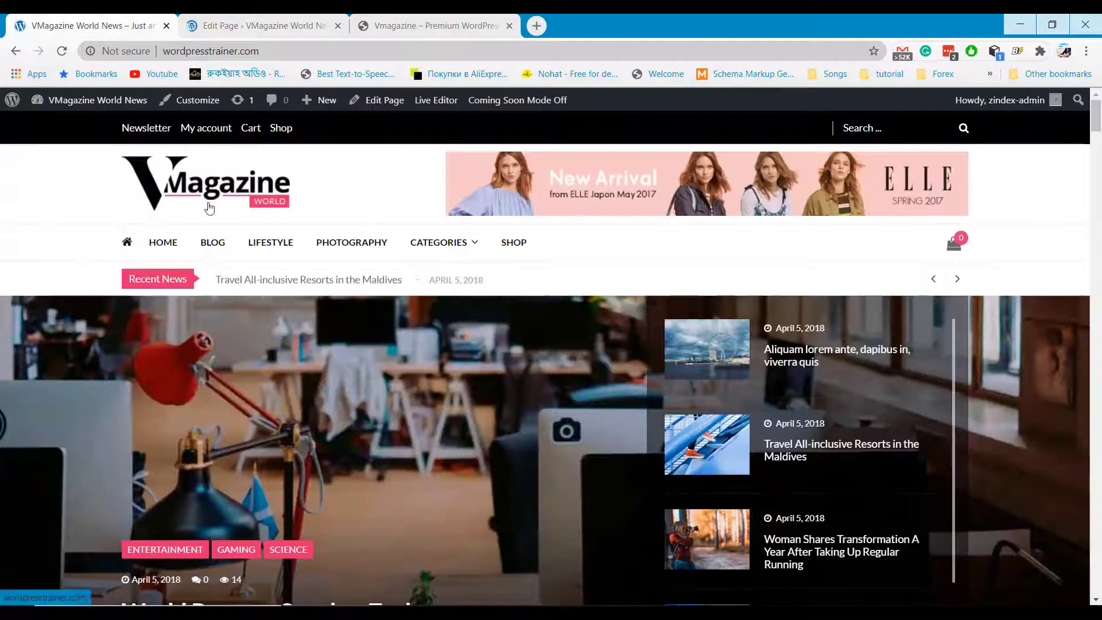
{"action": "left_click", "coordinate": [63, 50]}
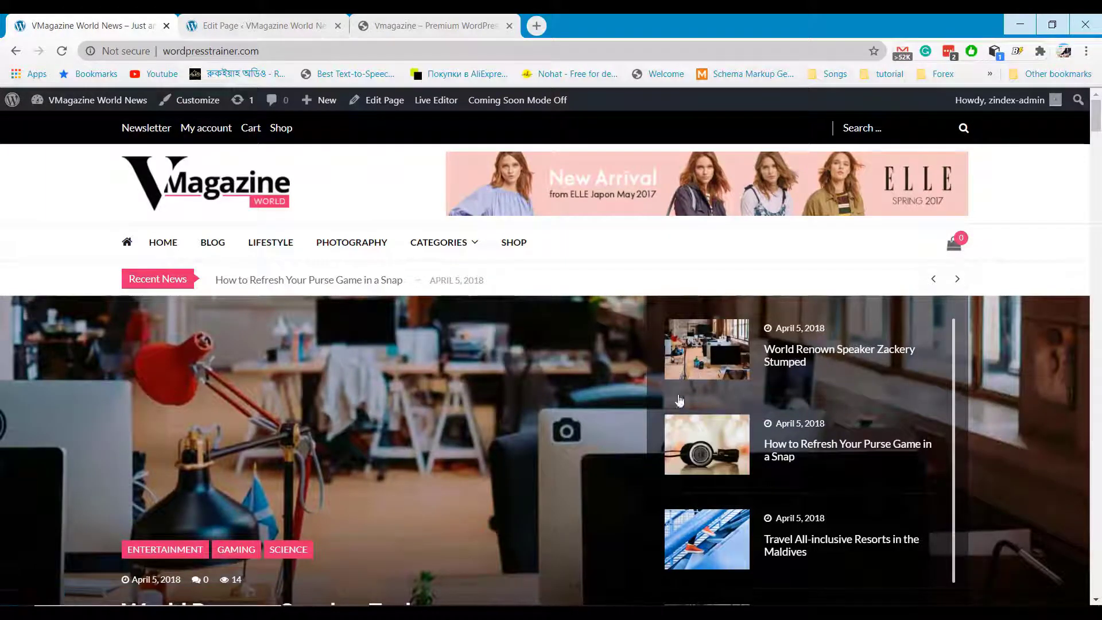
{"action": "scroll", "coordinate": [430, 414], "scroll_direction": "down", "scroll_amount": 1}
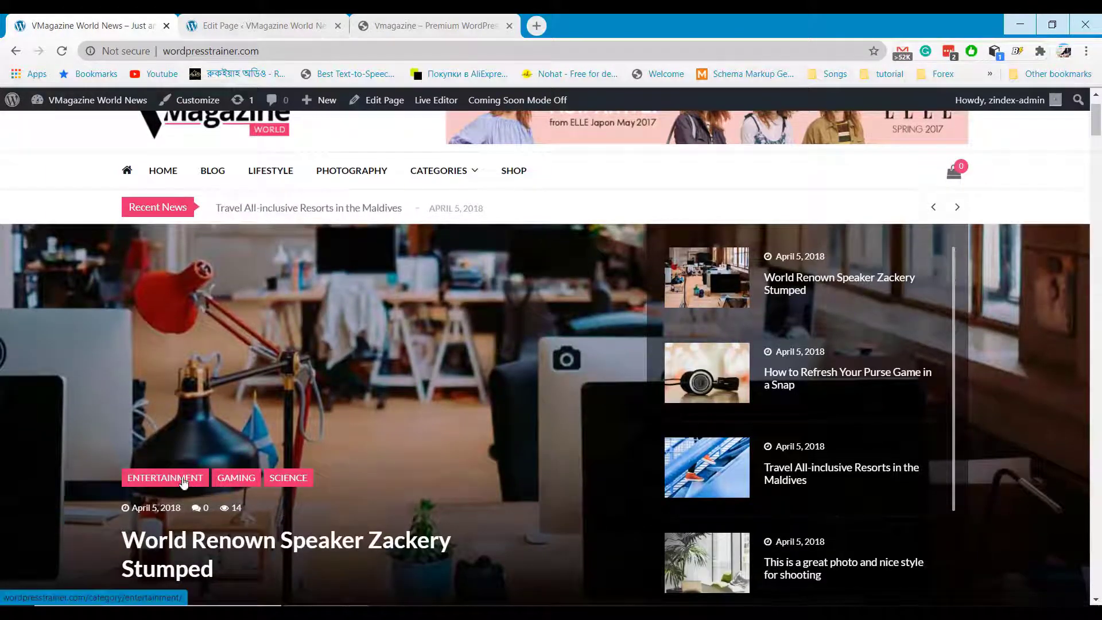
{"action": "scroll", "coordinate": [189, 476], "scroll_direction": "down", "scroll_amount": 2}
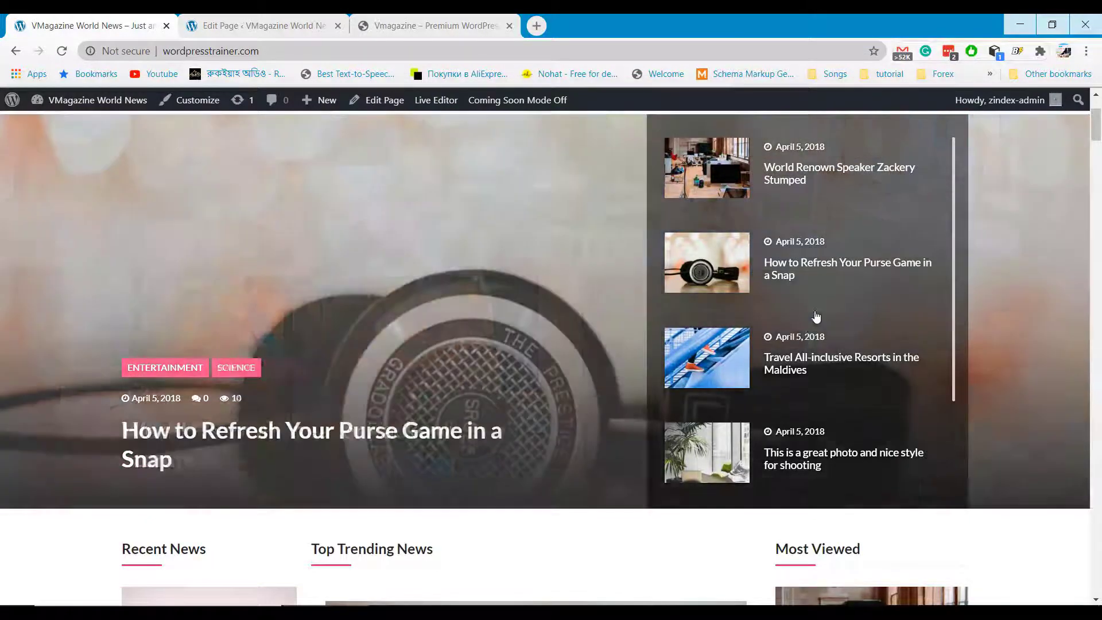
{"action": "scroll", "coordinate": [601, 359], "scroll_direction": "down", "scroll_amount": 1}
{"action": "scroll", "coordinate": [573, 386], "scroll_direction": "down", "scroll_amount": 2}
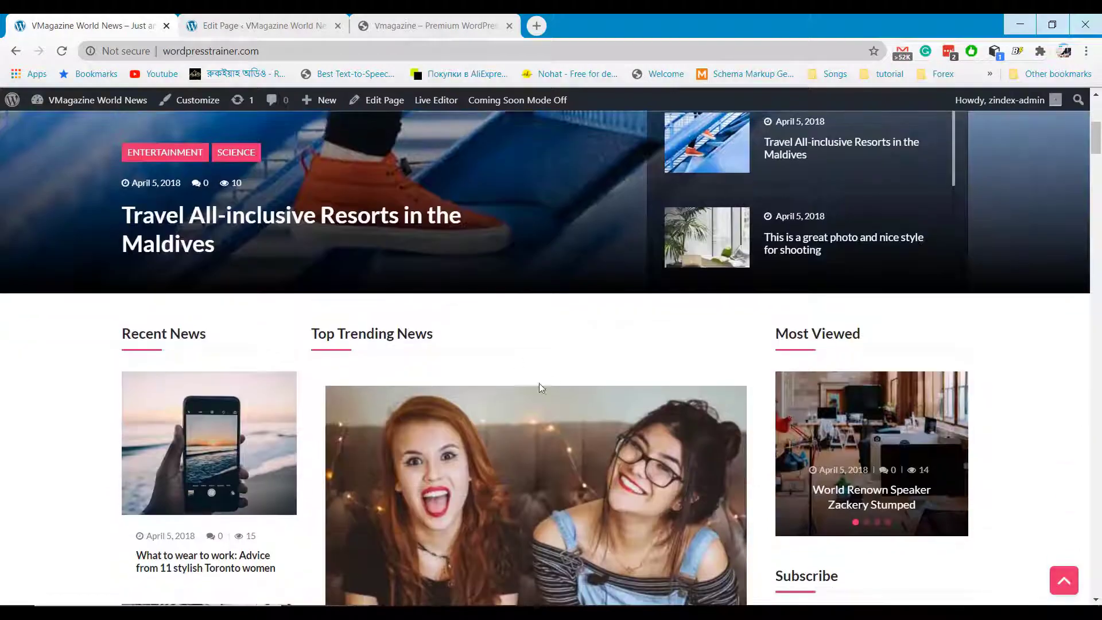
{"action": "left_click", "coordinate": [250, 19]}
{"action": "scroll", "coordinate": [432, 368], "scroll_direction": "down", "scroll_amount": 2}
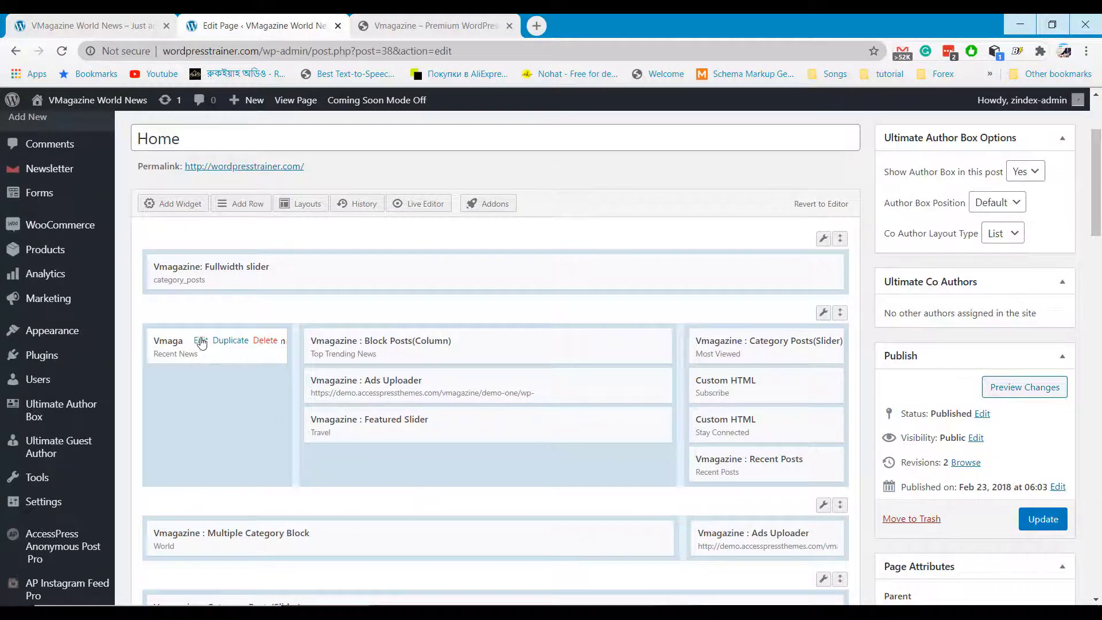
Open the Recent News widget settings and locate that section on the live site.
{"action": "left_click", "coordinate": [200, 342]}
{"action": "left_click", "coordinate": [92, 24]}
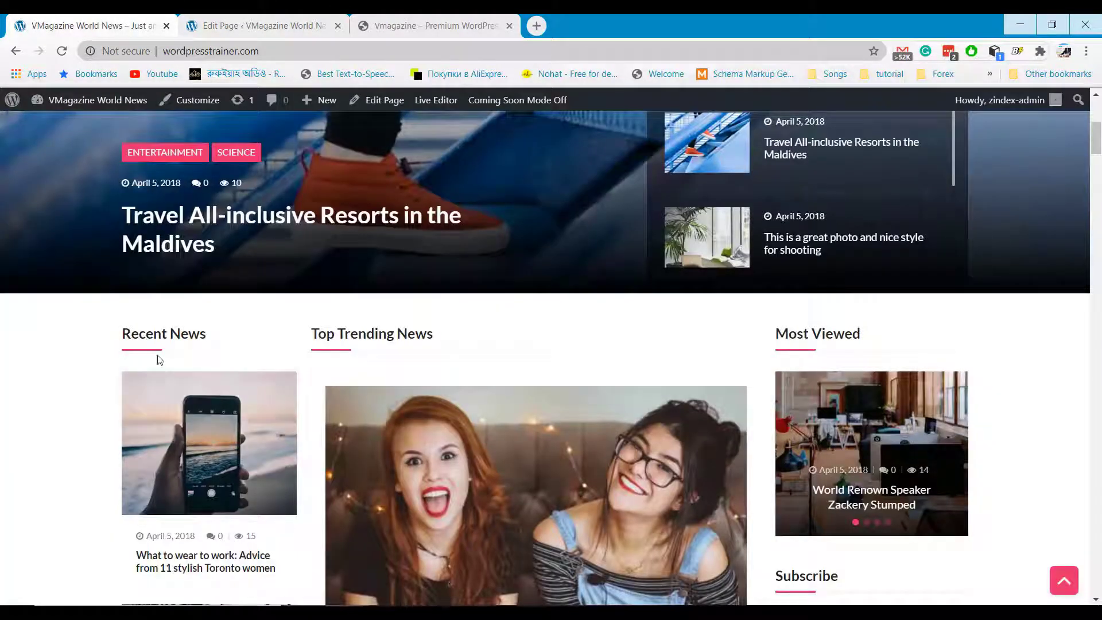
{"action": "mouse_move", "coordinate": [113, 335]}
{"action": "left_mouse_down"}
{"action": "mouse_move", "coordinate": [211, 336]}
{"action": "mouse_move", "coordinate": [131, 334]}
{"action": "left_mouse_up"}
{"action": "left_click", "coordinate": [276, 25]}
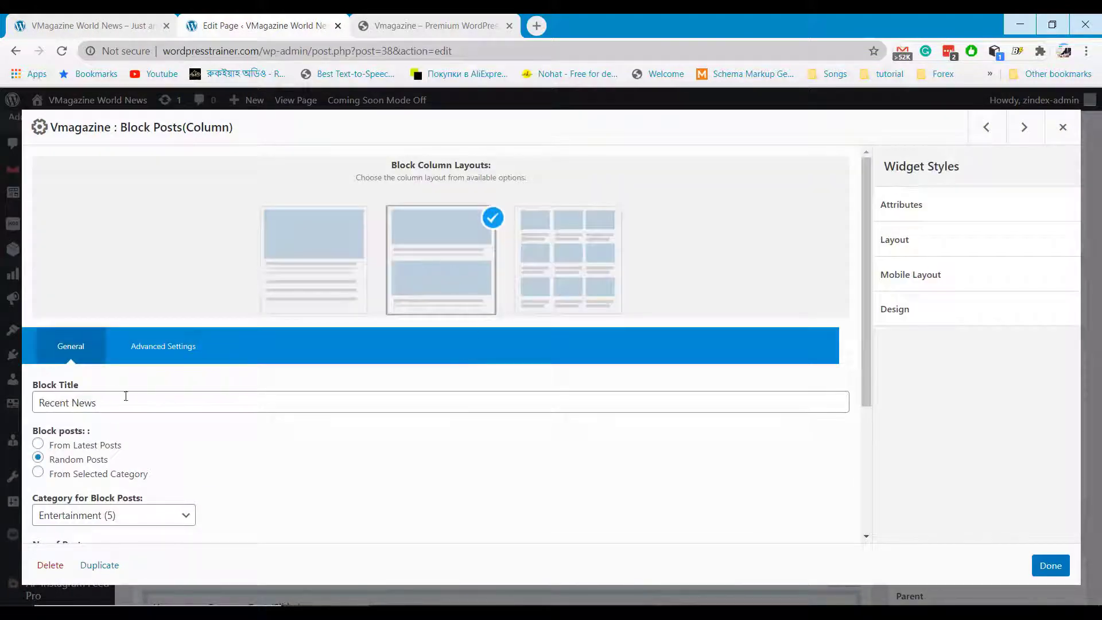
Set Recent News to From Selected Category Entertainment (5) with 7 posts and apply.
{"action": "left_click", "coordinate": [73, 480]}
{"action": "scroll", "coordinate": [108, 484], "scroll_direction": "down", "scroll_amount": 1}
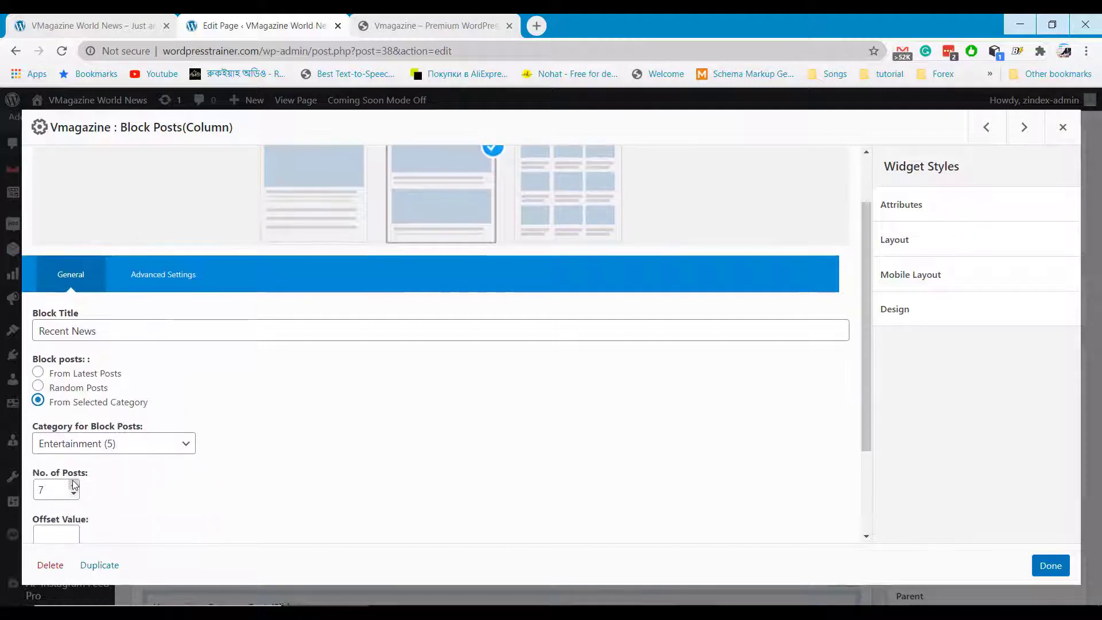
{"action": "scroll", "coordinate": [73, 481], "scroll_direction": "down", "scroll_amount": 1}
{"action": "scroll", "coordinate": [53, 487], "scroll_direction": "down", "scroll_amount": 1}
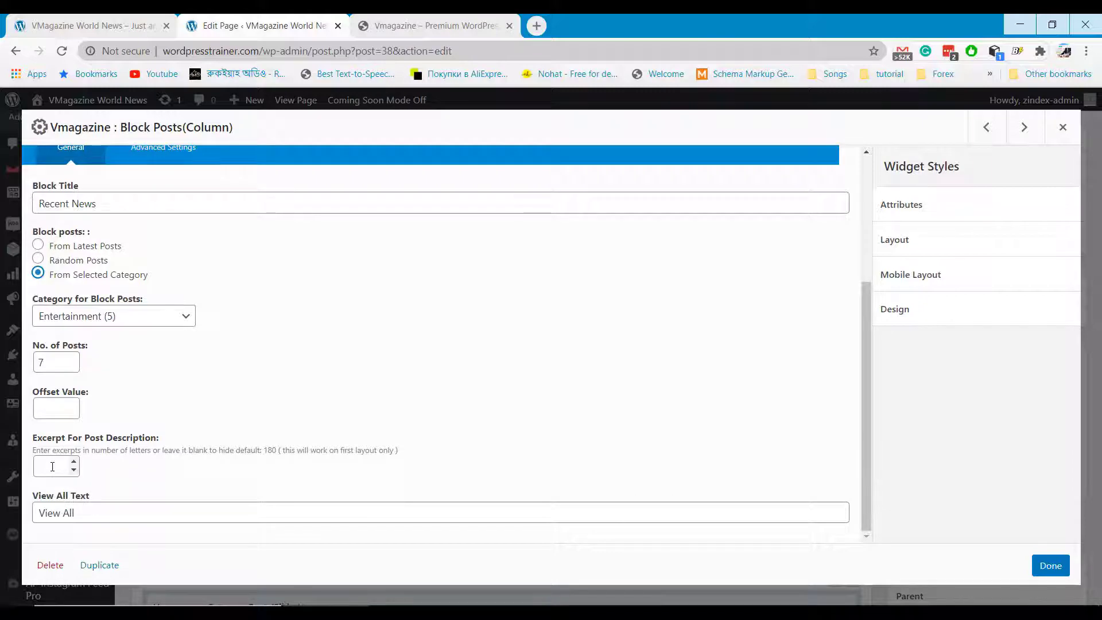
{"action": "left_click", "coordinate": [86, 25]}
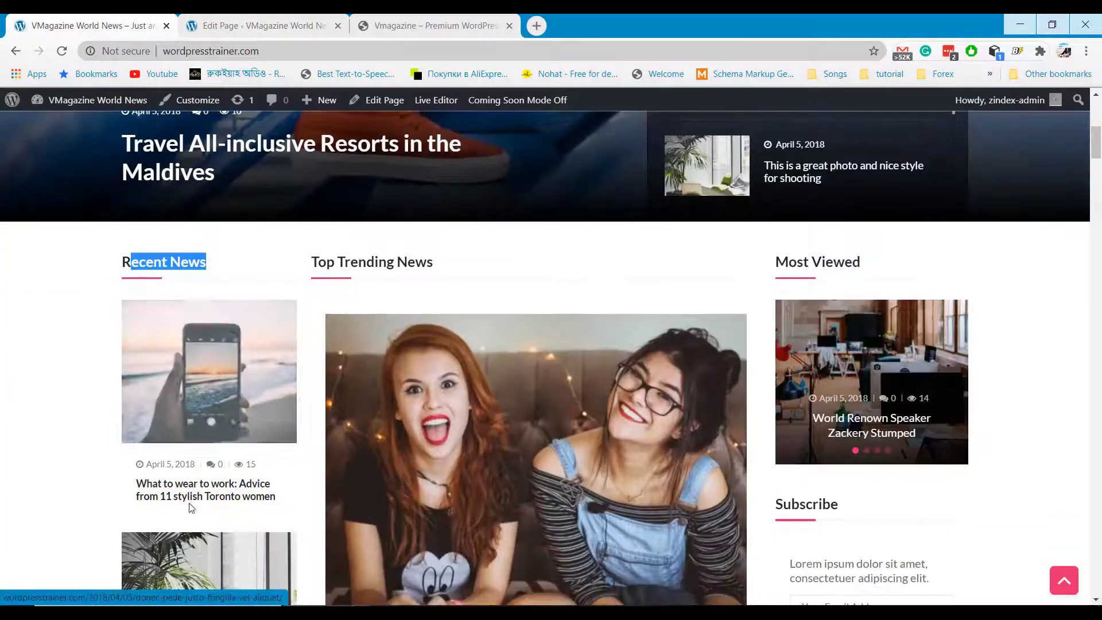
{"action": "left_click", "coordinate": [233, 25]}
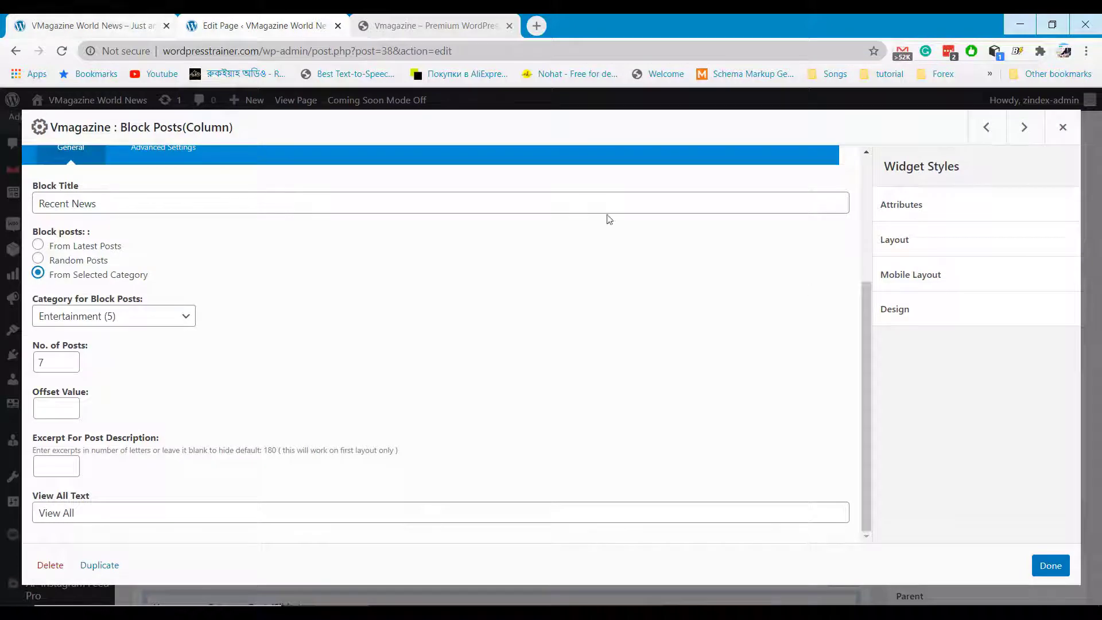
{"action": "left_click", "coordinate": [1050, 566]}
{"action": "mouse_move", "coordinate": [494, 386]}
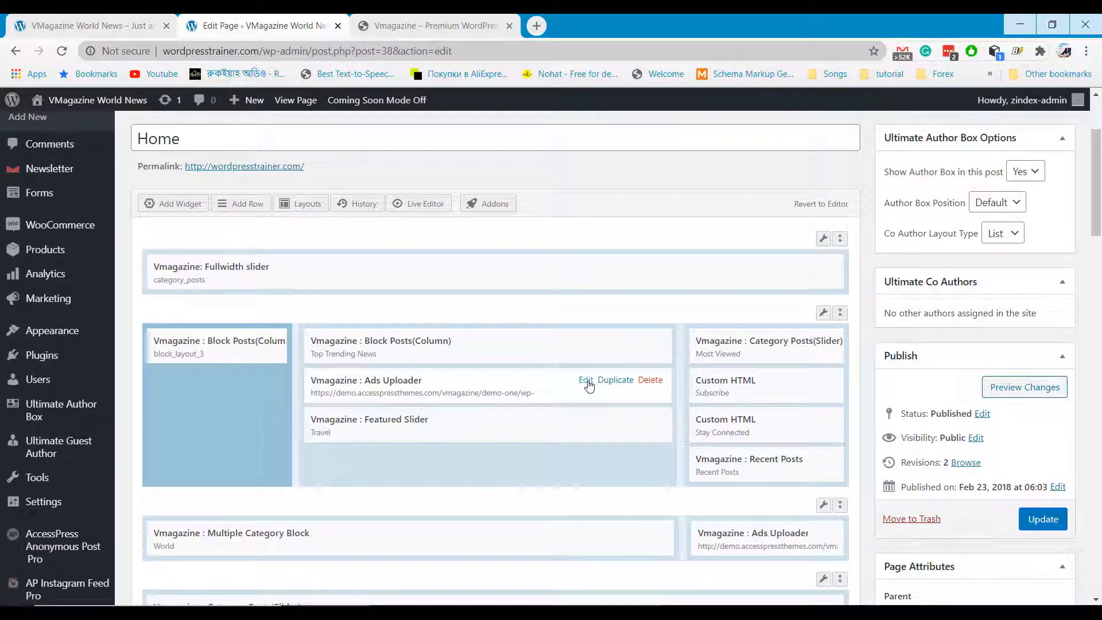
Review the Home page layout on the live site, then return to the Home page editor.
{"action": "scroll", "coordinate": [752, 376], "scroll_direction": "down", "scroll_amount": 3}
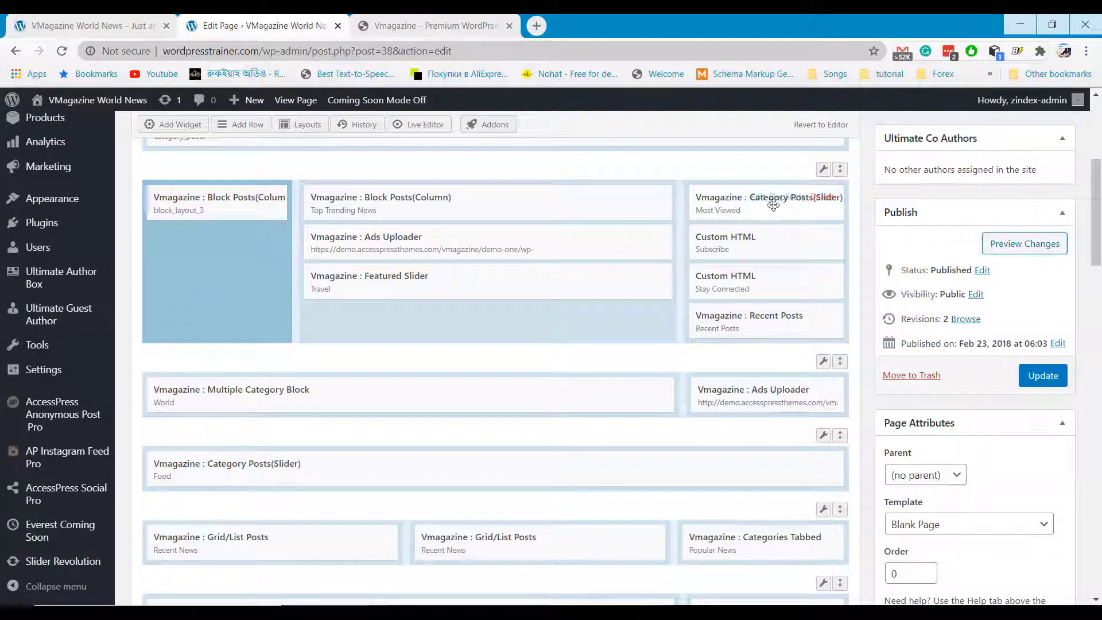
{"action": "left_click", "coordinate": [140, 23]}
{"action": "scroll", "coordinate": [635, 278], "scroll_direction": "up", "scroll_amount": 5}
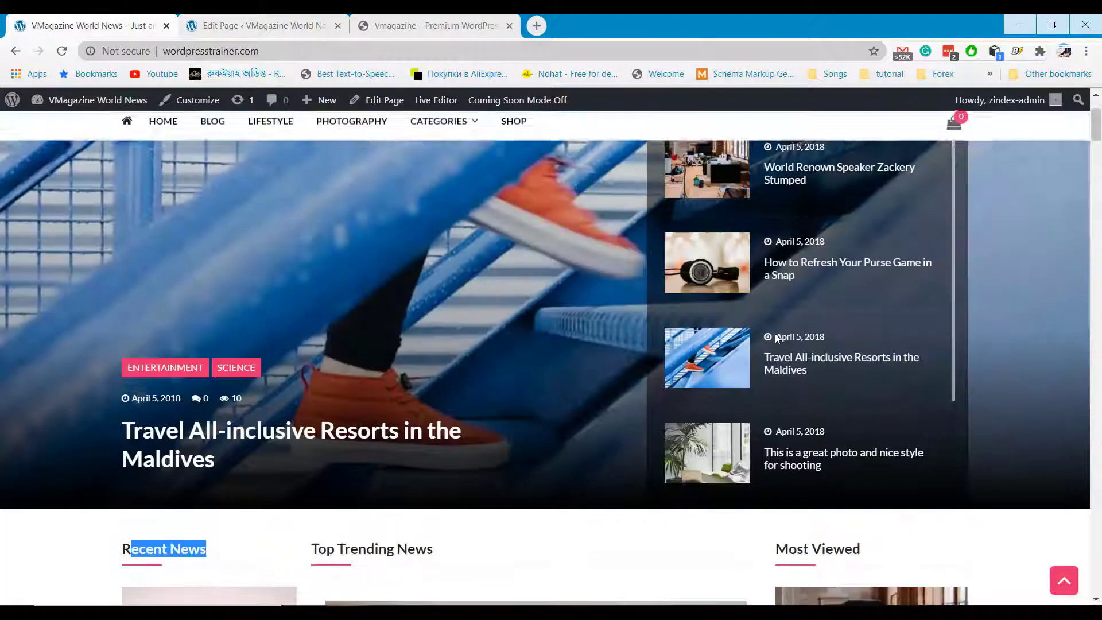
{"action": "scroll", "coordinate": [777, 340], "scroll_direction": "up", "scroll_amount": 3}
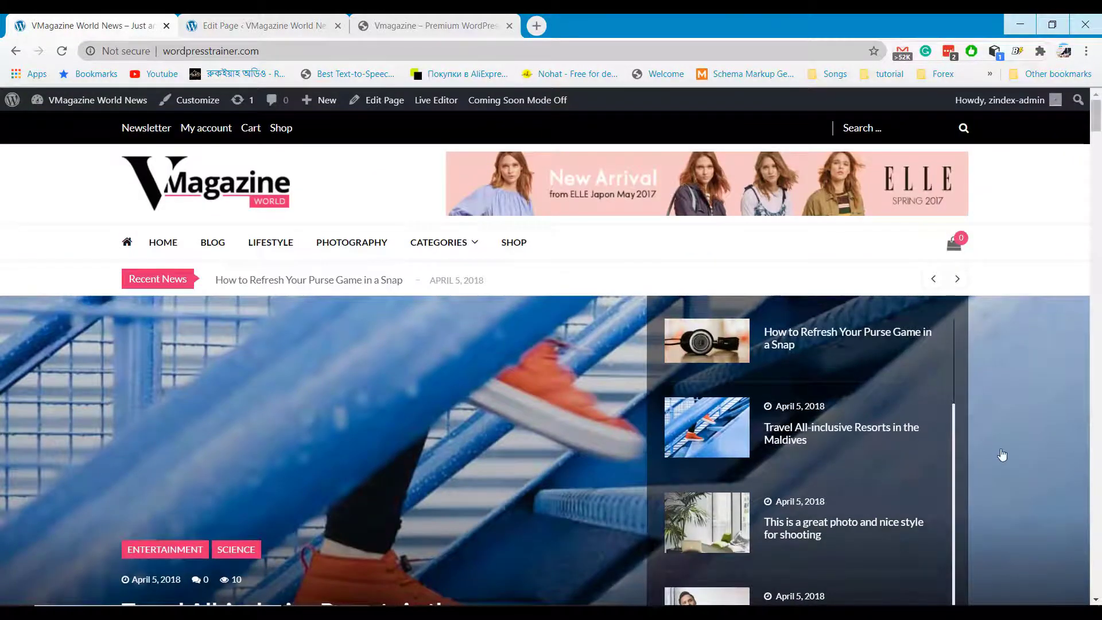
{"action": "scroll", "coordinate": [1001, 453], "scroll_direction": "down", "scroll_amount": 3}
{"action": "scroll", "coordinate": [1002, 454], "scroll_direction": "down", "scroll_amount": 10}
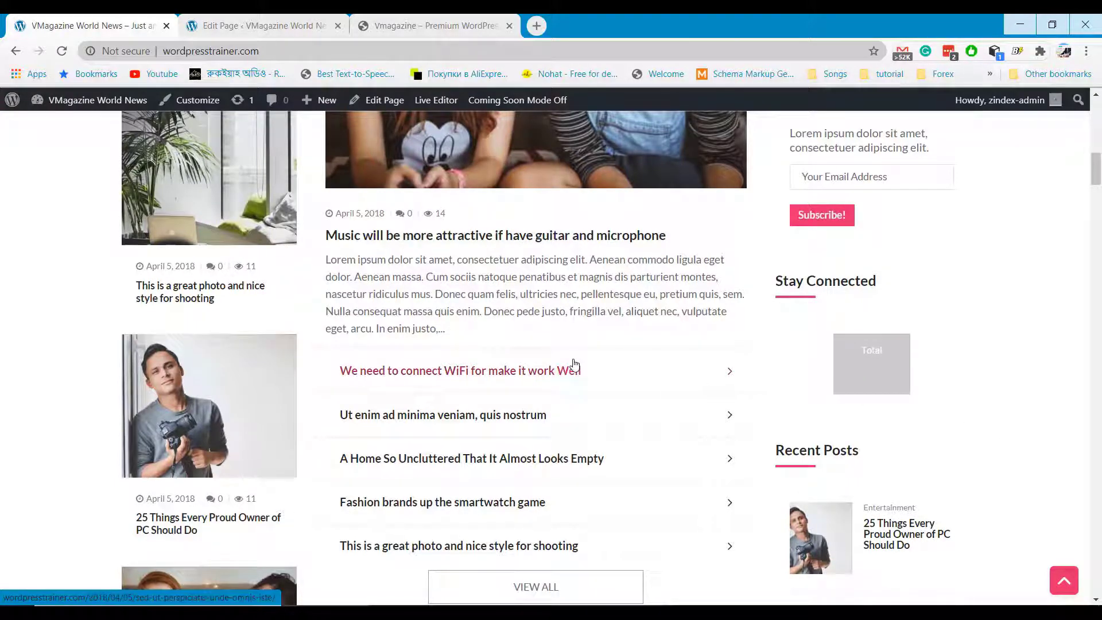
{"action": "left_click", "coordinate": [270, 25]}
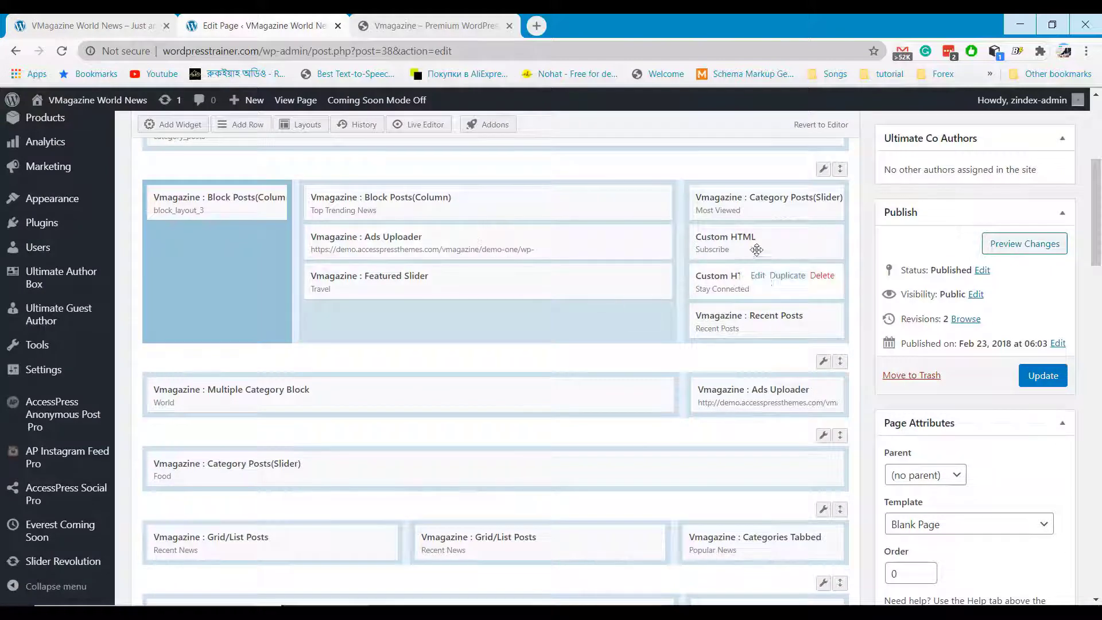
{"action": "scroll", "coordinate": [746, 207], "scroll_direction": "up", "scroll_amount": 5}
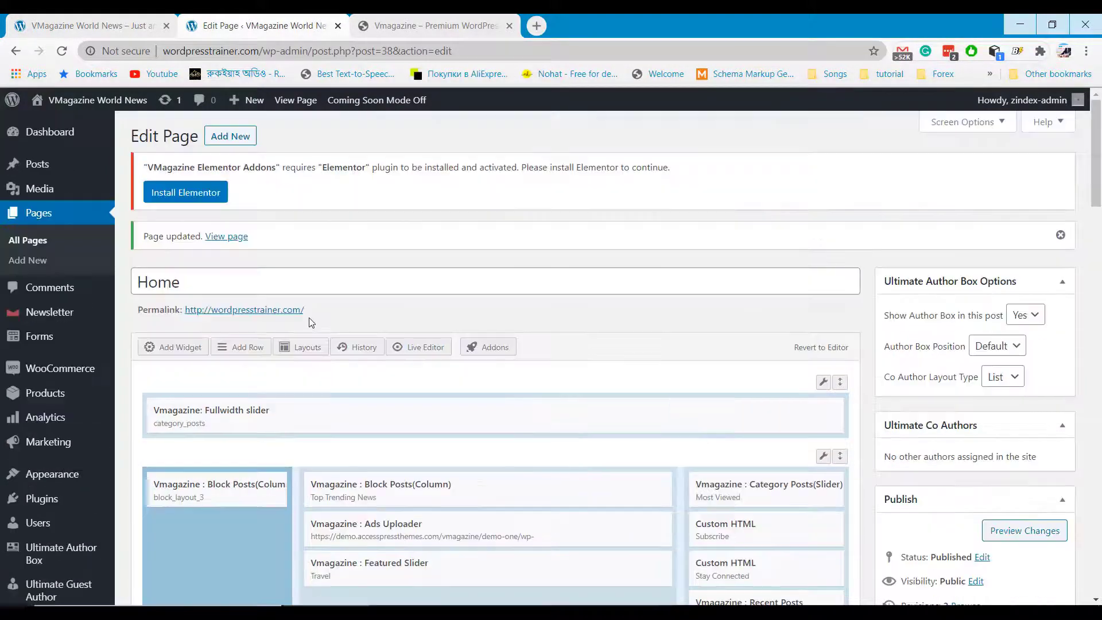
{"action": "scroll", "coordinate": [229, 401], "scroll_direction": "down", "scroll_amount": 1}
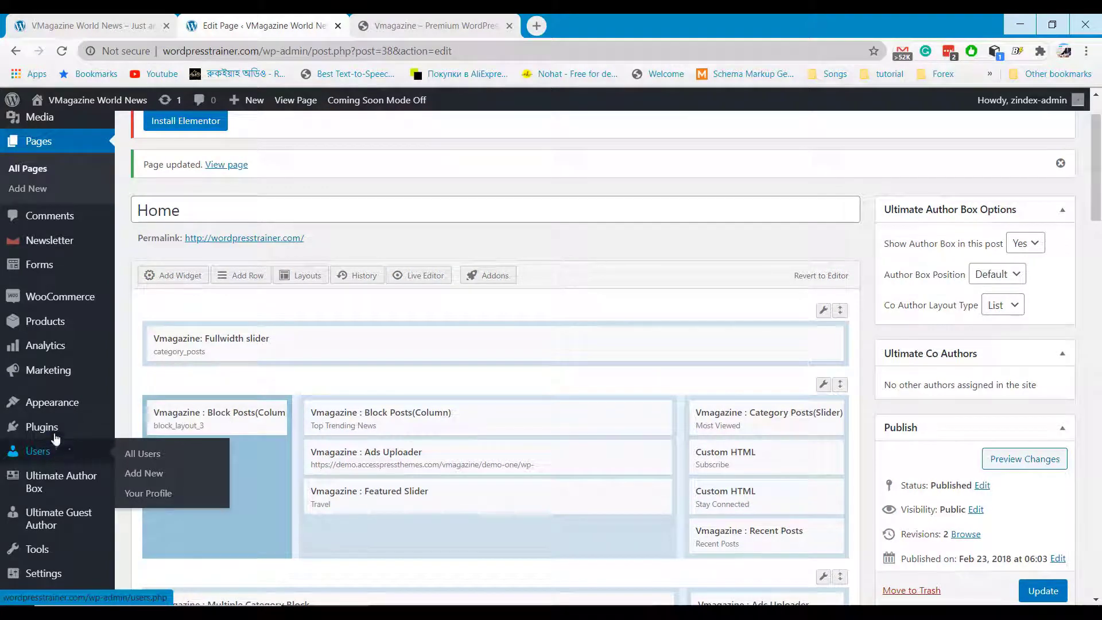
Check the VMagazine demo site's footer for reference, then close the demo tab.
{"action": "mouse_move", "coordinate": [54, 402]}
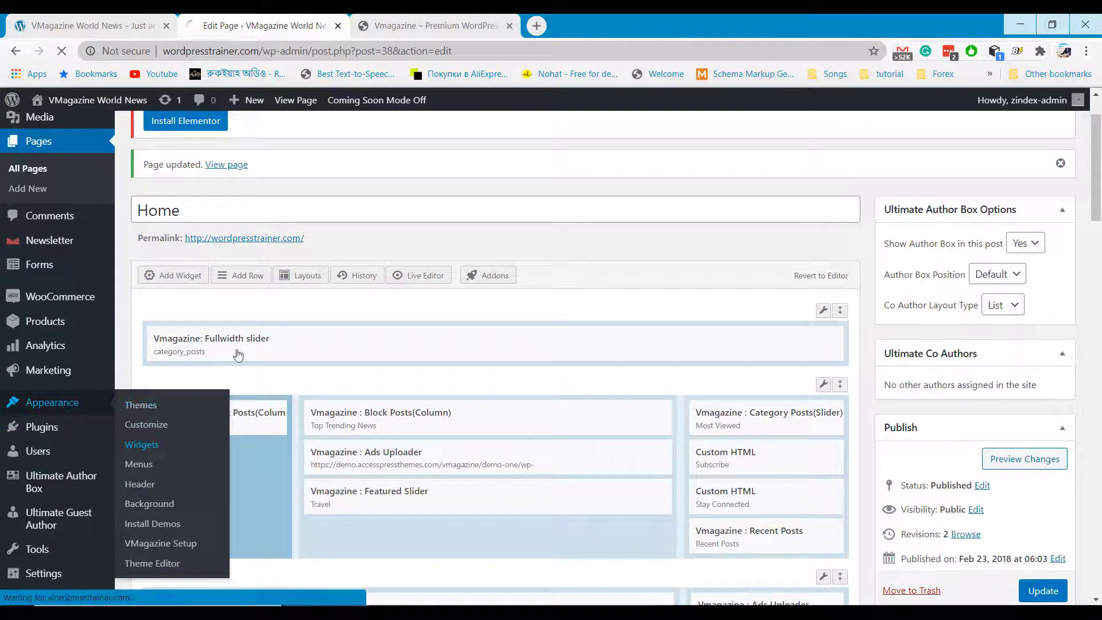
{"action": "left_click", "coordinate": [413, 28]}
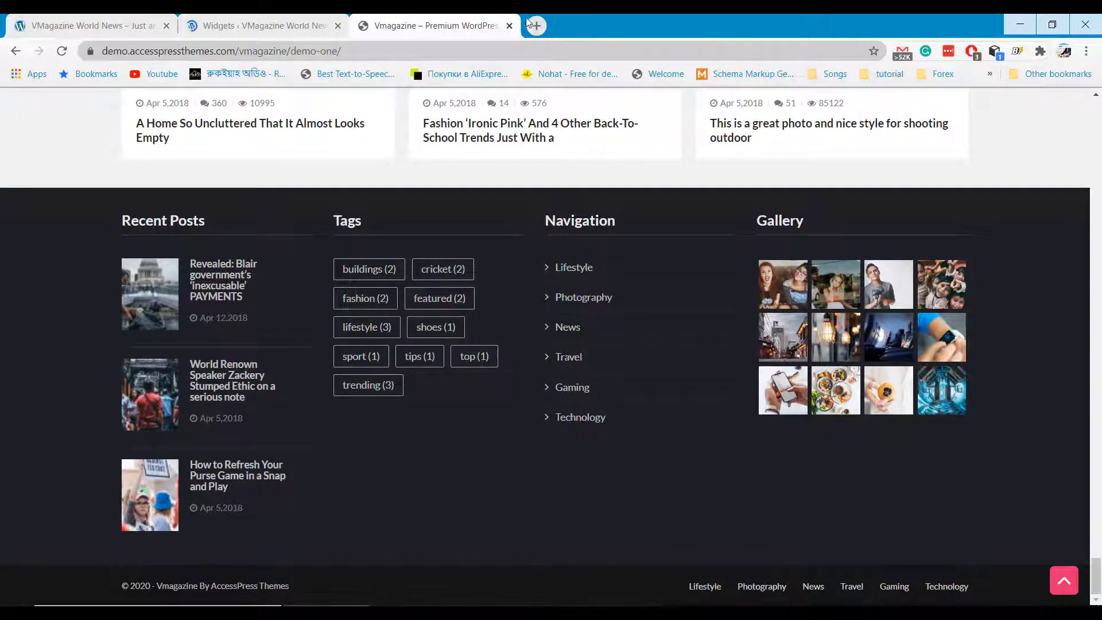
{"action": "left_click", "coordinate": [510, 26]}
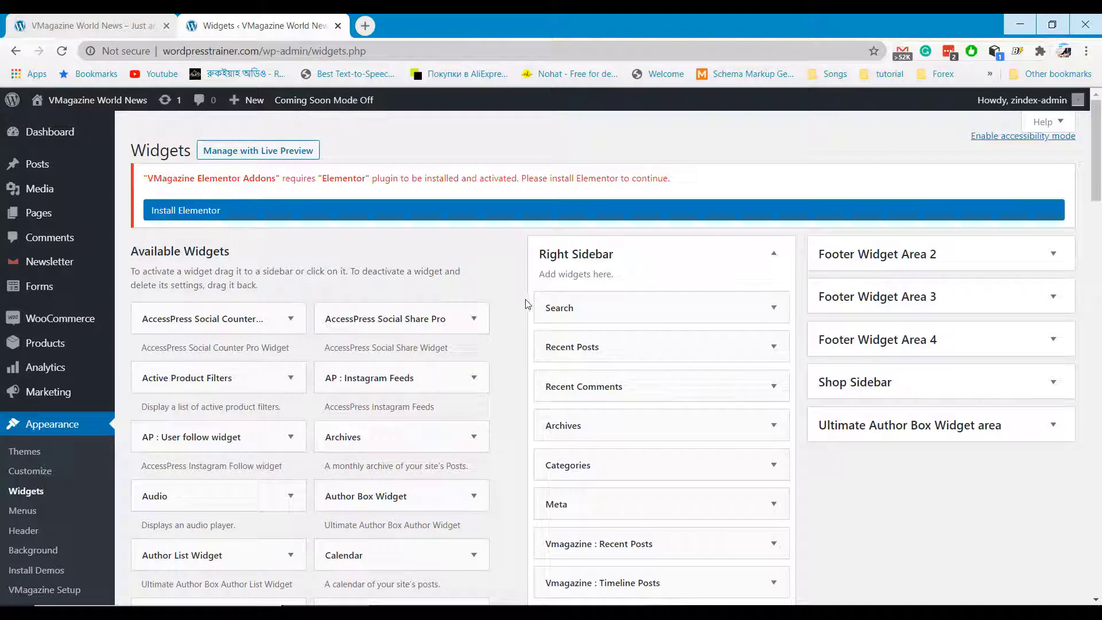
{"action": "scroll", "coordinate": [531, 310], "scroll_direction": "down", "scroll_amount": 9}
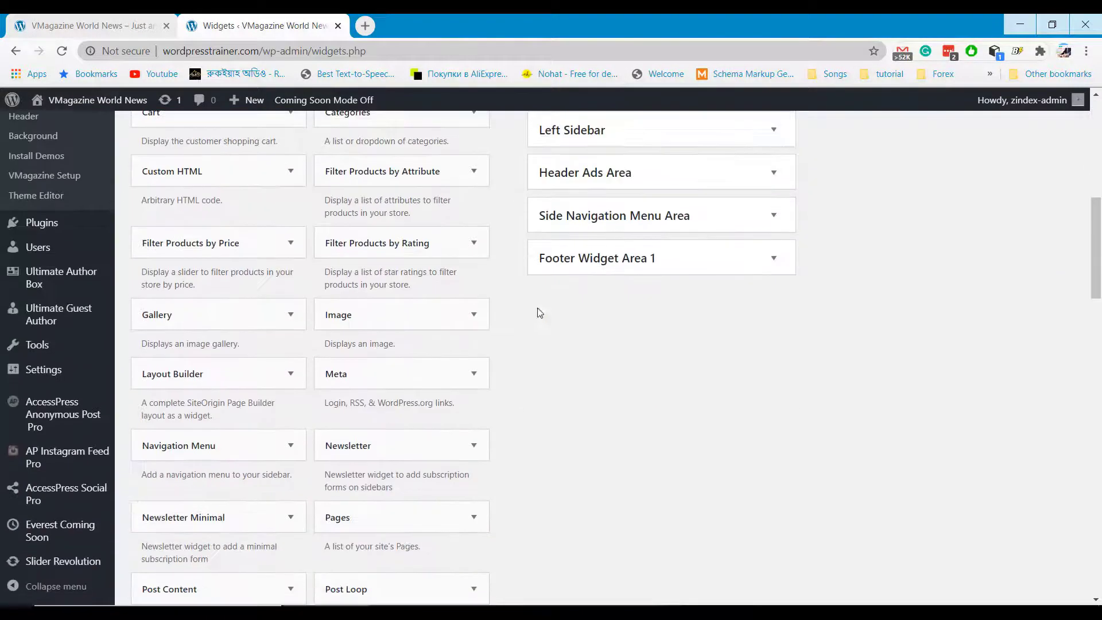
{"action": "left_click", "coordinate": [775, 259]}
{"action": "left_click", "coordinate": [775, 314]}
{"action": "scroll", "coordinate": [824, 332], "scroll_direction": "down", "scroll_amount": 4}
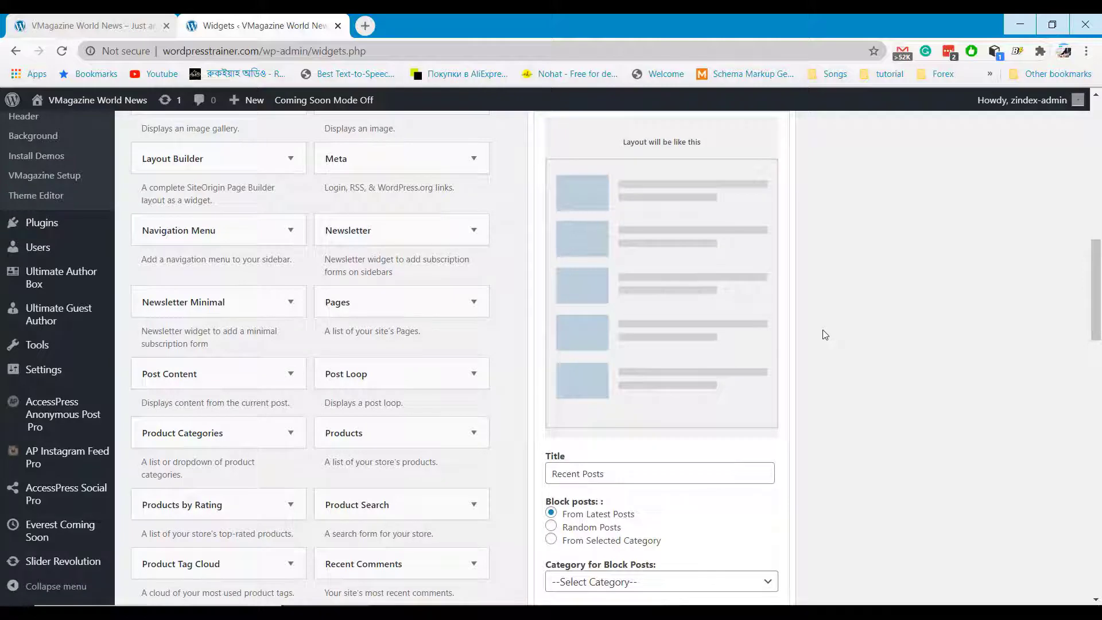
{"action": "scroll", "coordinate": [822, 330], "scroll_direction": "up", "scroll_amount": 5}
{"action": "left_click", "coordinate": [774, 384]}
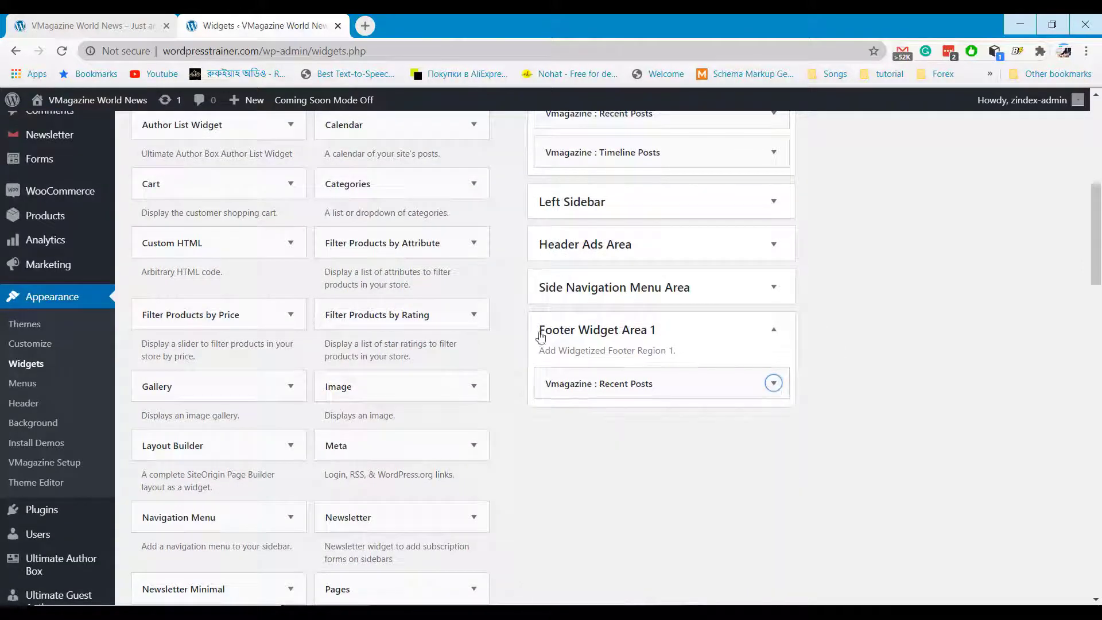
{"action": "scroll", "coordinate": [790, 399], "scroll_direction": "up", "scroll_amount": 8}
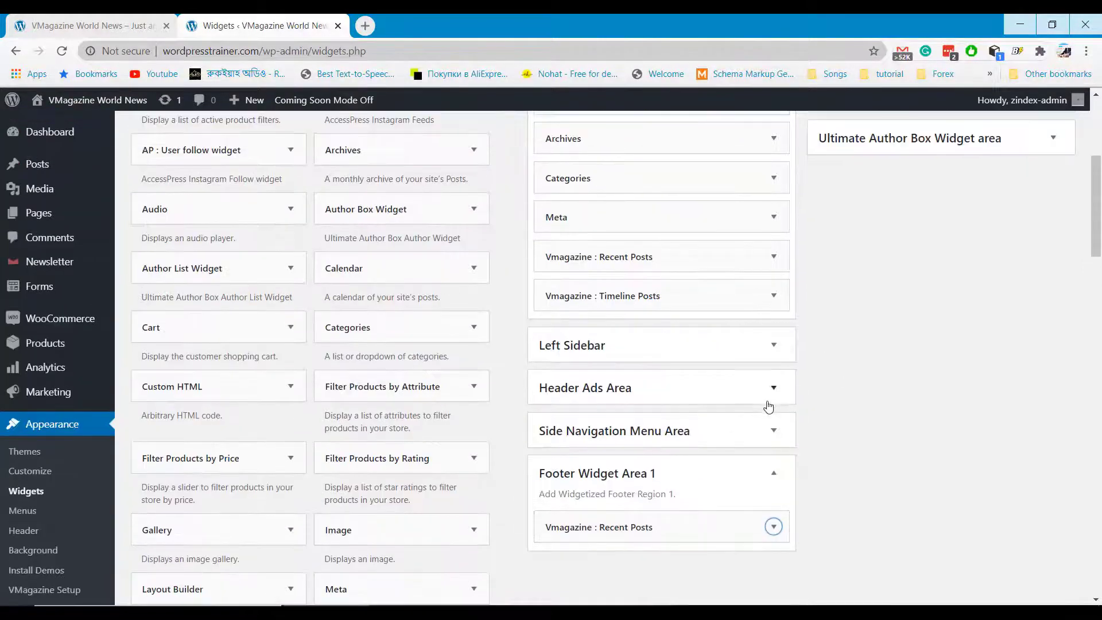
{"action": "scroll", "coordinate": [754, 386], "scroll_direction": "down", "scroll_amount": 6}
{"action": "scroll", "coordinate": [754, 386], "scroll_direction": "down", "scroll_amount": 1}
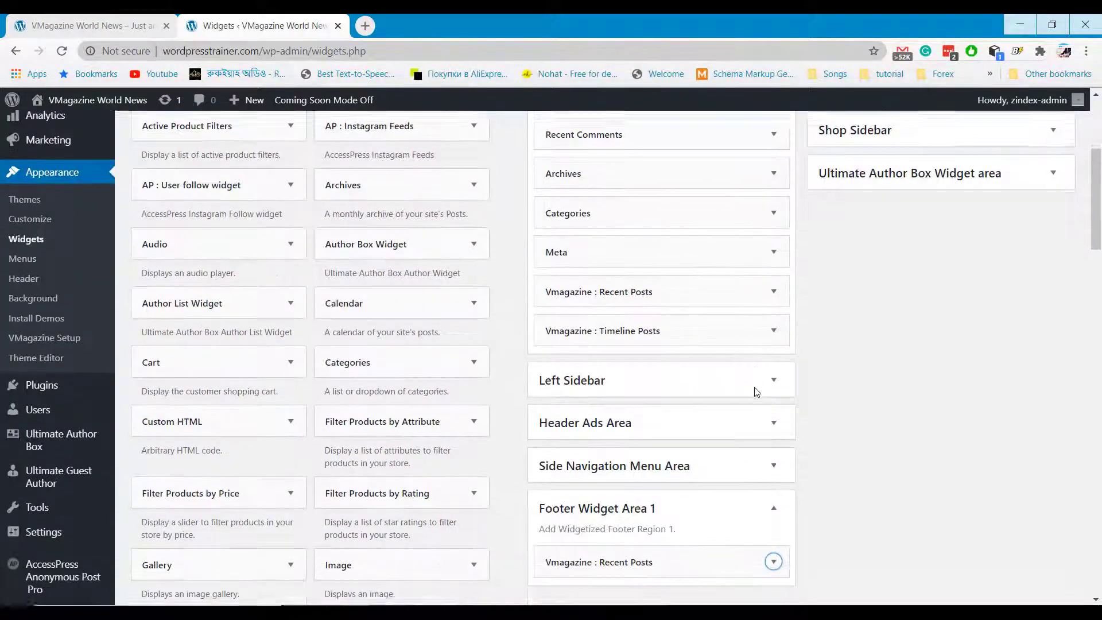
{"action": "left_click", "coordinate": [774, 389]}
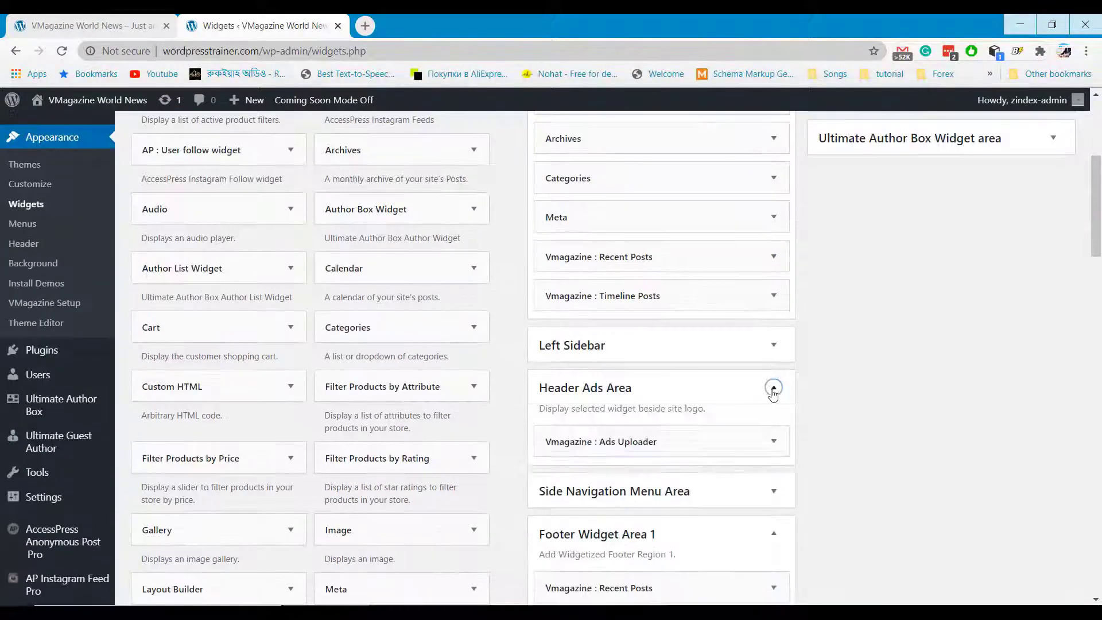
{"action": "left_click", "coordinate": [772, 442]}
{"action": "scroll", "coordinate": [766, 445], "scroll_direction": "down", "scroll_amount": 1}
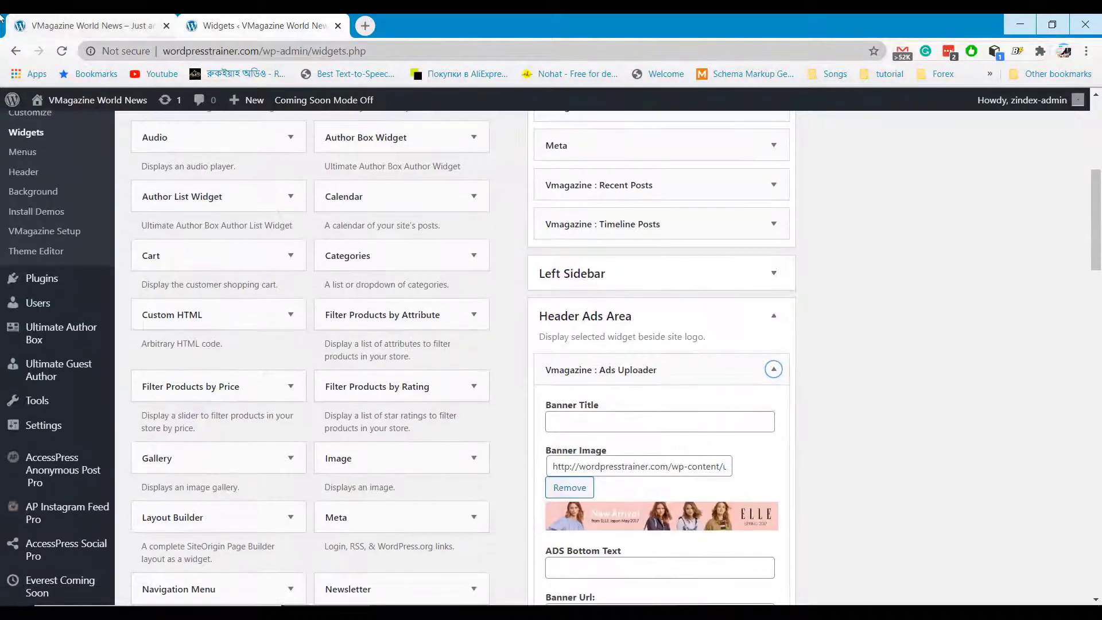
{"action": "left_click", "coordinate": [68, 23]}
{"action": "left_click", "coordinate": [1065, 578]}
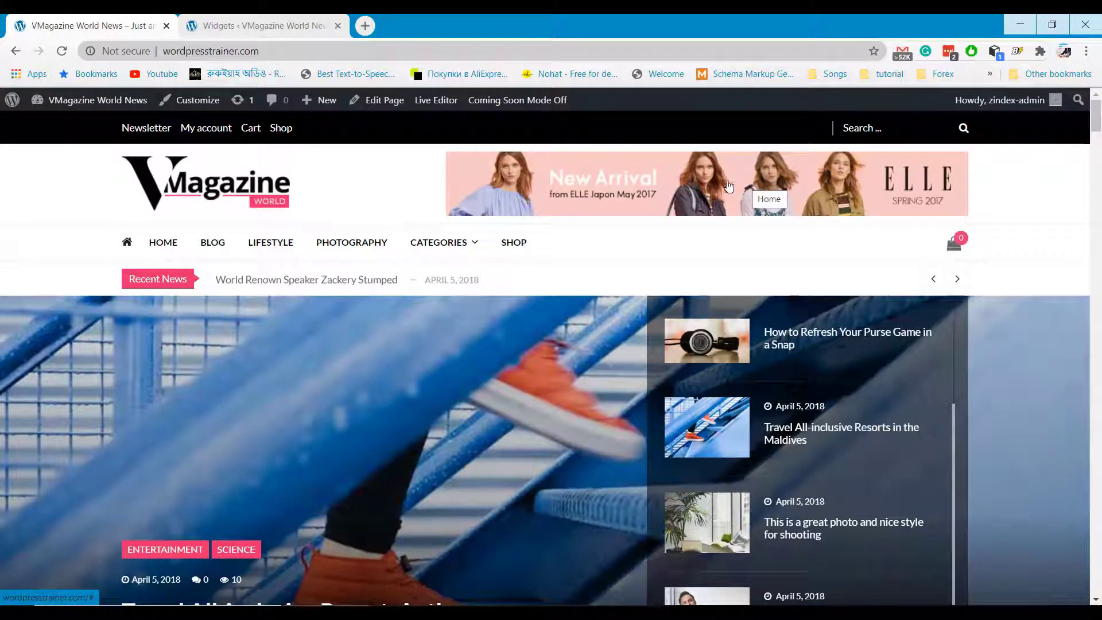
{"action": "left_click", "coordinate": [283, 25]}
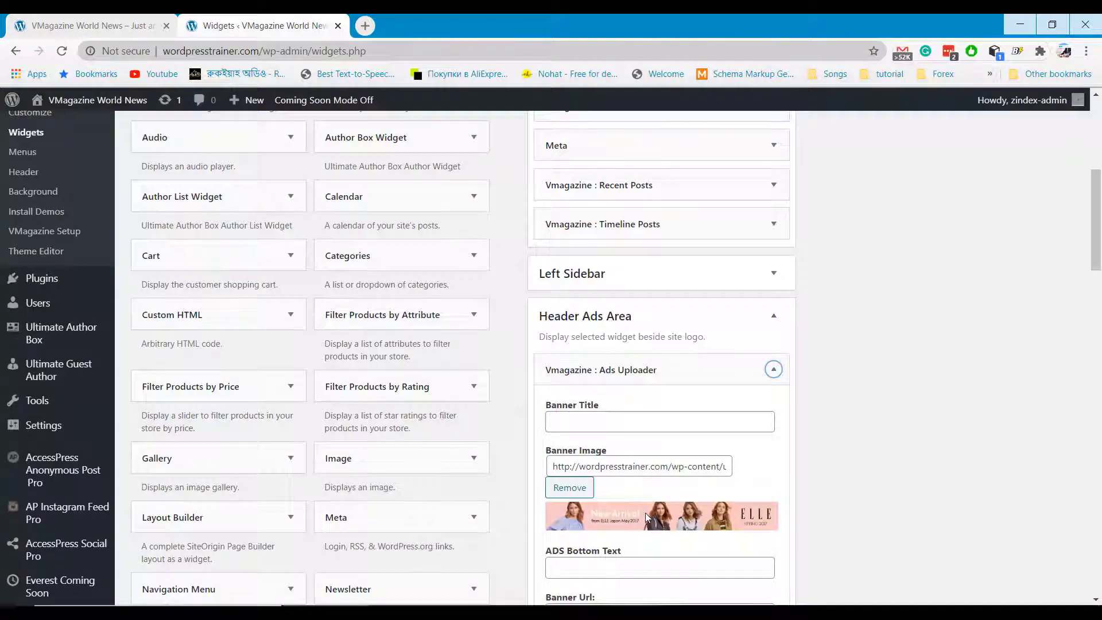
{"action": "scroll", "coordinate": [683, 493], "scroll_direction": "down", "scroll_amount": 3}
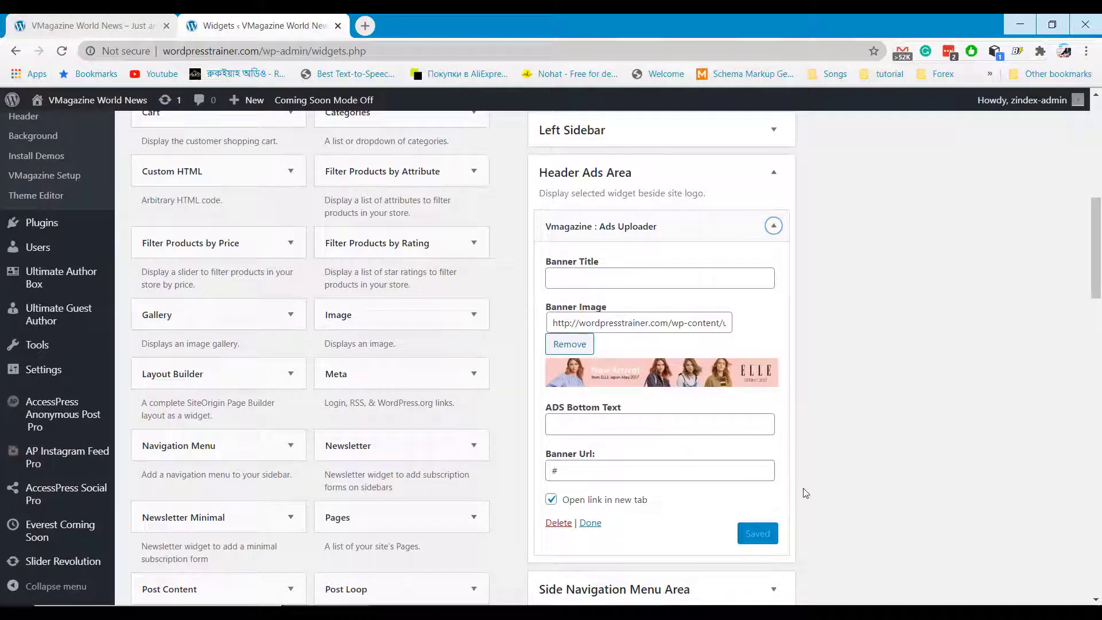
{"action": "scroll", "coordinate": [803, 491], "scroll_direction": "down", "scroll_amount": 2}
{"action": "scroll", "coordinate": [820, 498], "scroll_direction": "up", "scroll_amount": 10}
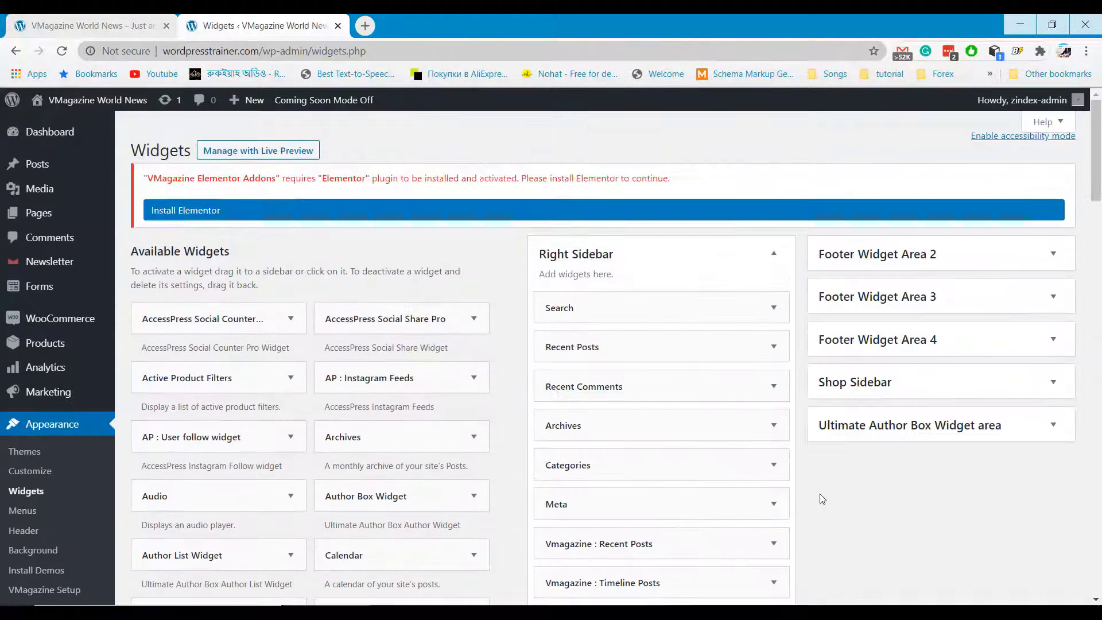
Expand Footer Widget Areas 2–4 and install Elementor from the theme's notice.
{"action": "left_click", "coordinate": [886, 258]}
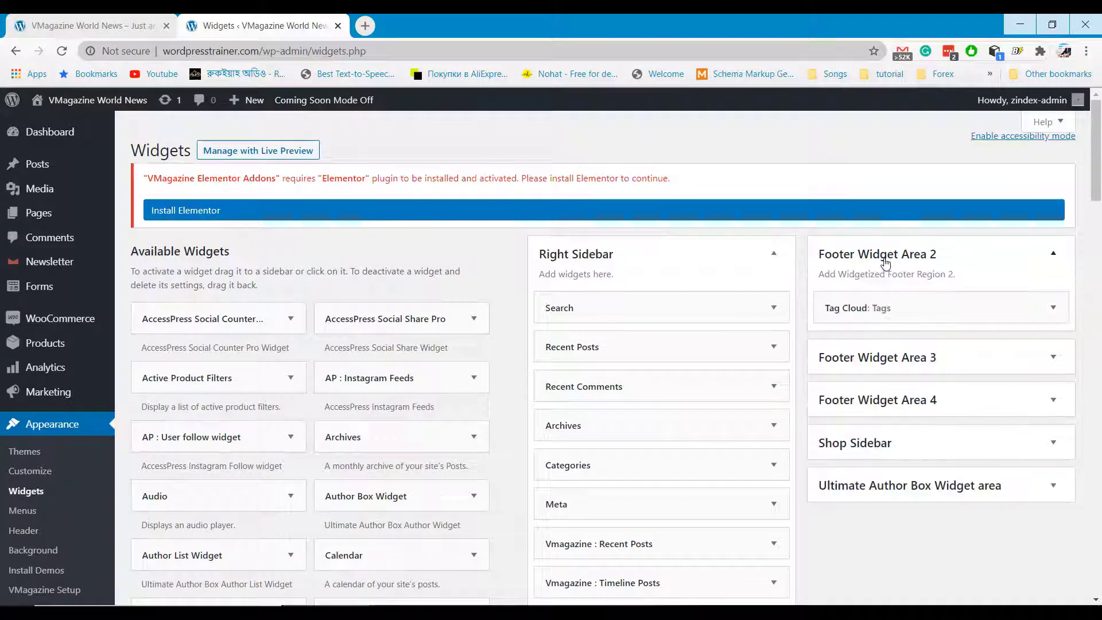
{"action": "left_click", "coordinate": [1002, 359]}
{"action": "left_click", "coordinate": [1003, 464]}
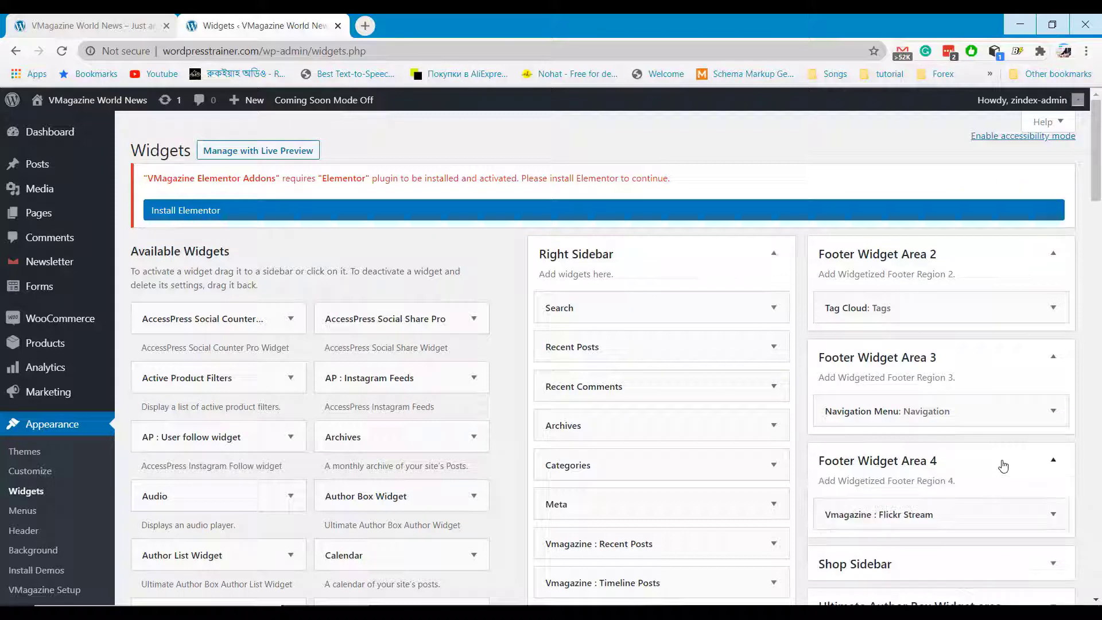
{"action": "scroll", "coordinate": [1003, 466], "scroll_direction": "down", "scroll_amount": 1}
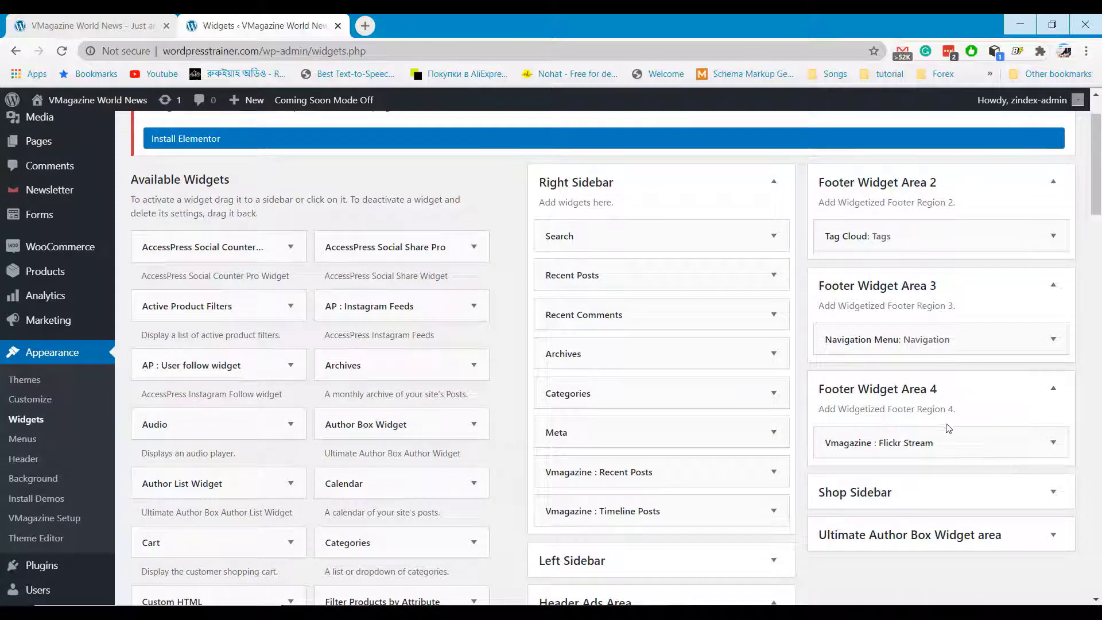
{"action": "left_click", "coordinate": [213, 142]}
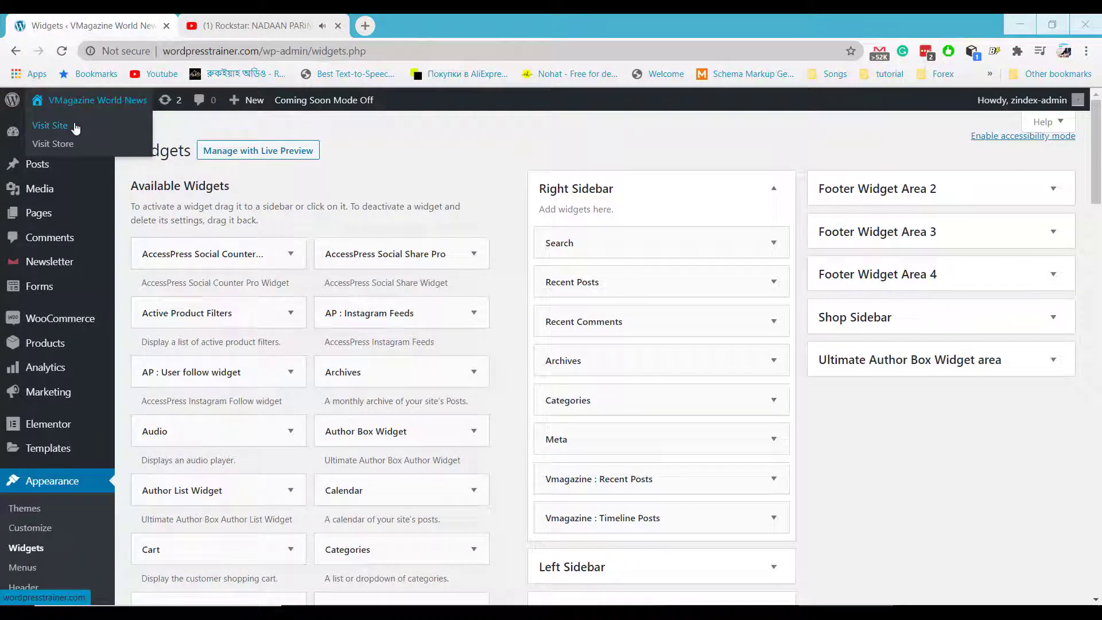
Open the live site in a new tab, view it, and return to Widgets.
{"action": "middle_click", "coordinate": [74, 127]}
{"action": "left_click", "coordinate": [241, 25]}
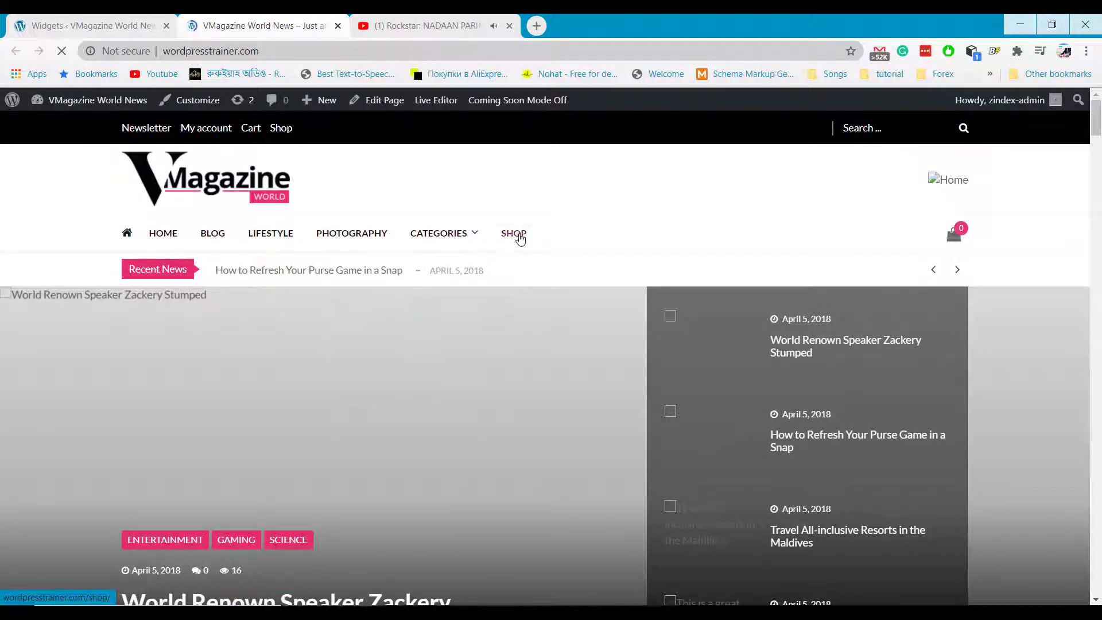
{"action": "left_click", "coordinate": [99, 16]}
{"action": "scroll", "coordinate": [34, 448], "scroll_direction": "down", "scroll_amount": 1}
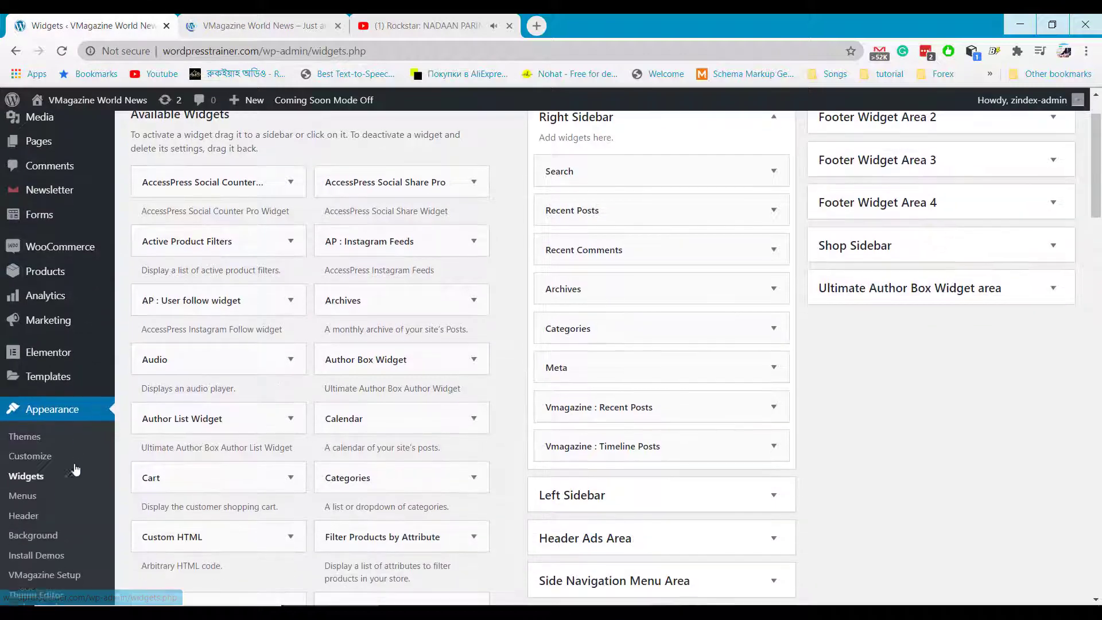
Go to Appearance > Menus and load the primary menu into the editor.
{"action": "left_click", "coordinate": [66, 501]}
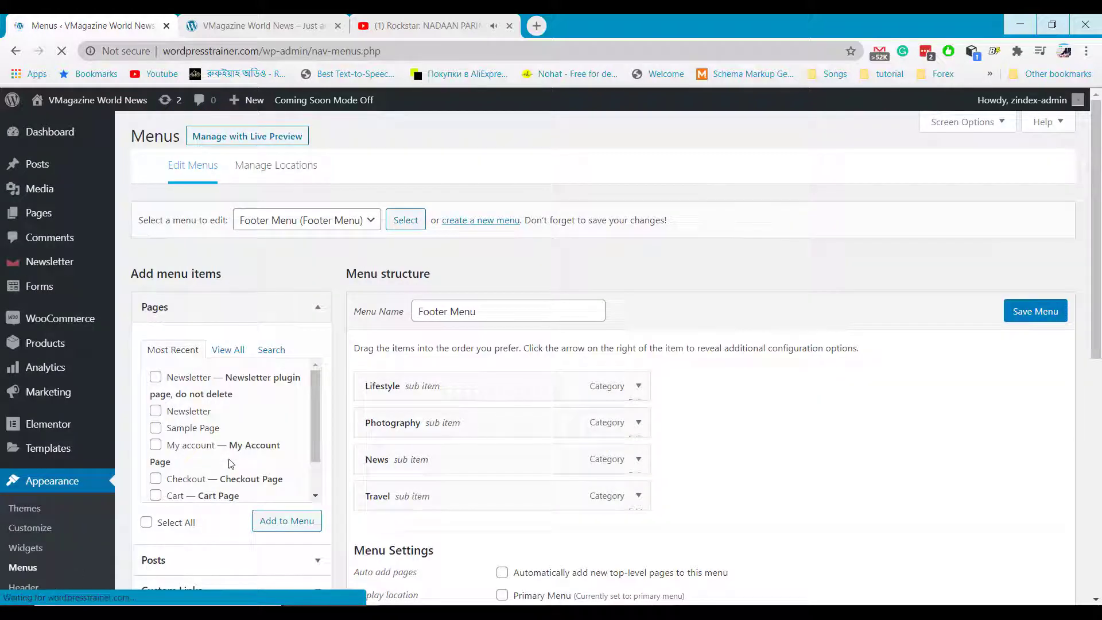
{"action": "scroll", "coordinate": [552, 352], "scroll_direction": "down", "scroll_amount": 2}
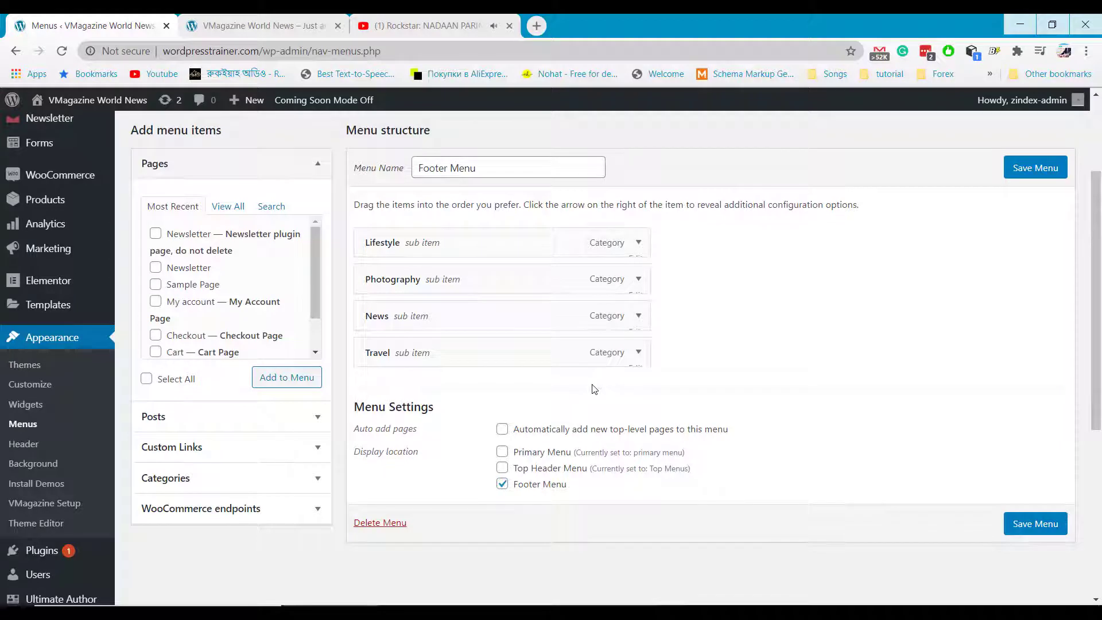
{"action": "scroll", "coordinate": [516, 425], "scroll_direction": "up", "scroll_amount": 1}
{"action": "left_click", "coordinate": [333, 150]}
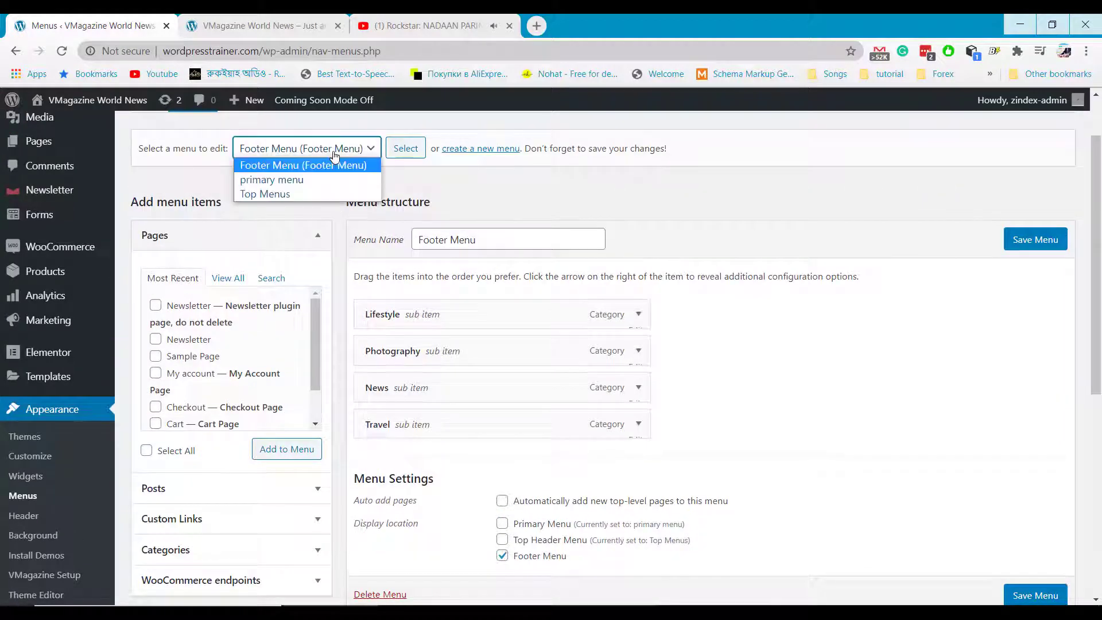
{"action": "left_click", "coordinate": [318, 181]}
{"action": "left_click", "coordinate": [407, 149]}
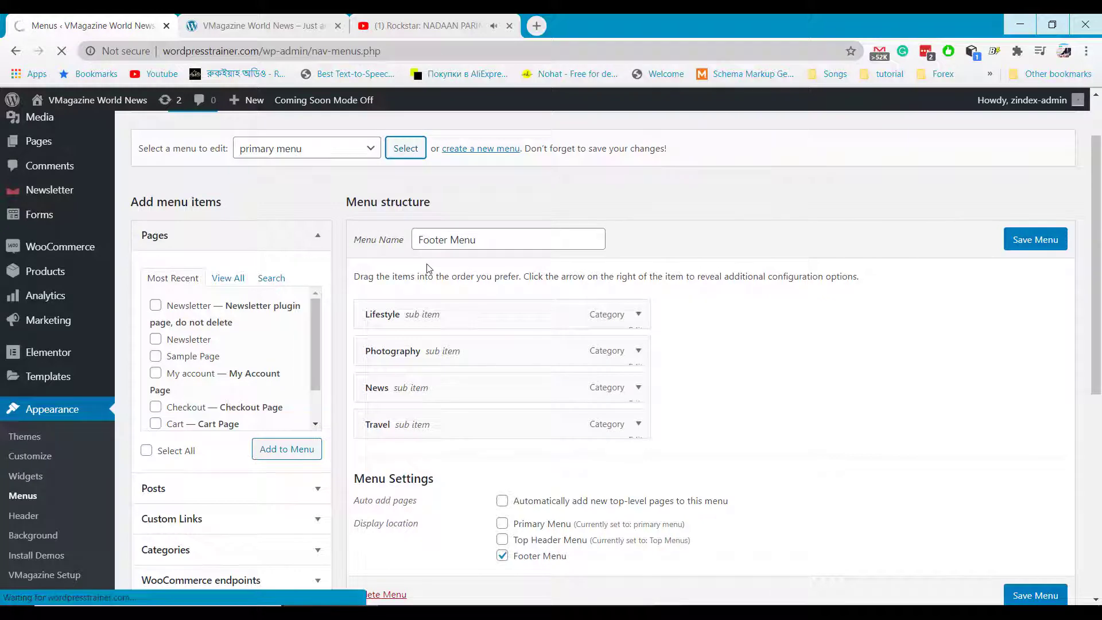
Show all pages in the Pages panel, then switch to searching for a contact page.
{"action": "scroll", "coordinate": [482, 379], "scroll_direction": "down", "scroll_amount": 3}
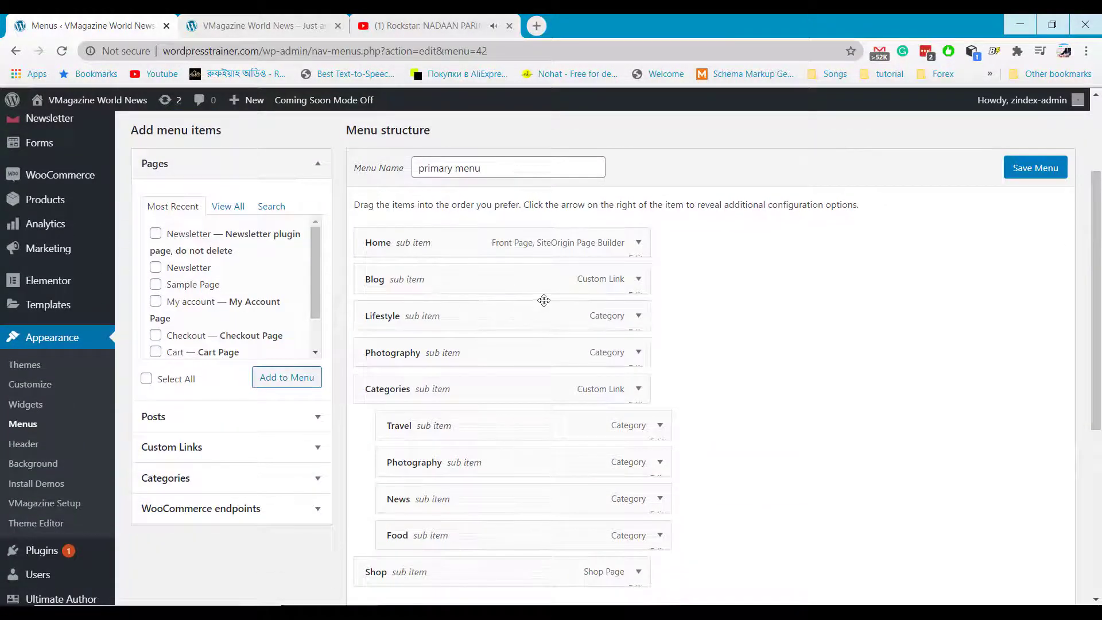
{"action": "scroll", "coordinate": [546, 304], "scroll_direction": "down", "scroll_amount": 4}
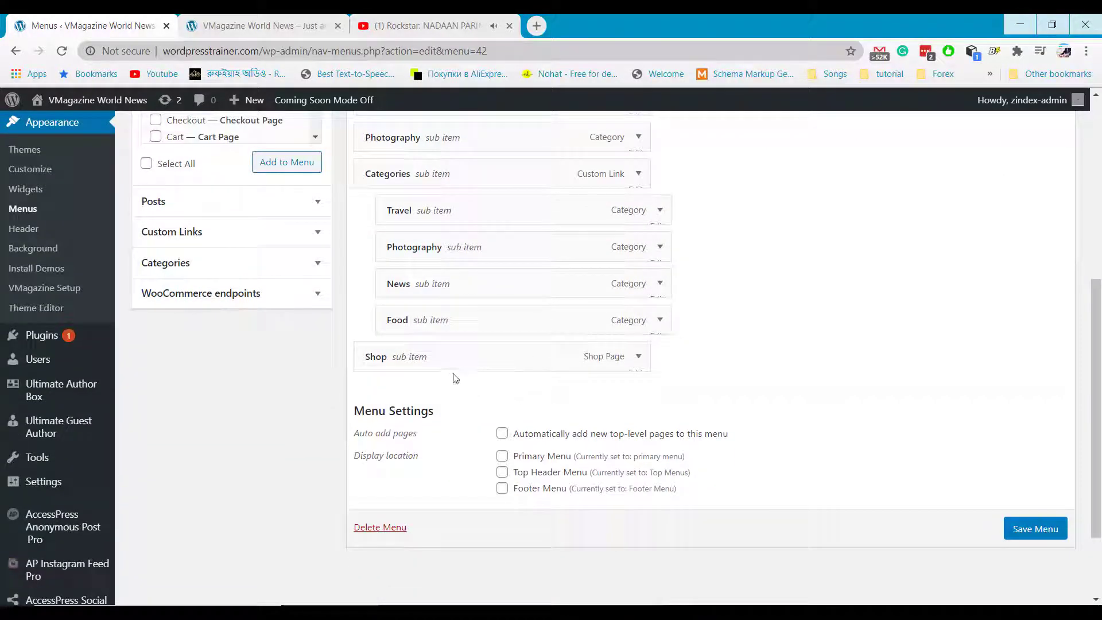
{"action": "scroll", "coordinate": [455, 379], "scroll_direction": "up", "scroll_amount": 1}
{"action": "scroll", "coordinate": [455, 379], "scroll_direction": "up", "scroll_amount": 2}
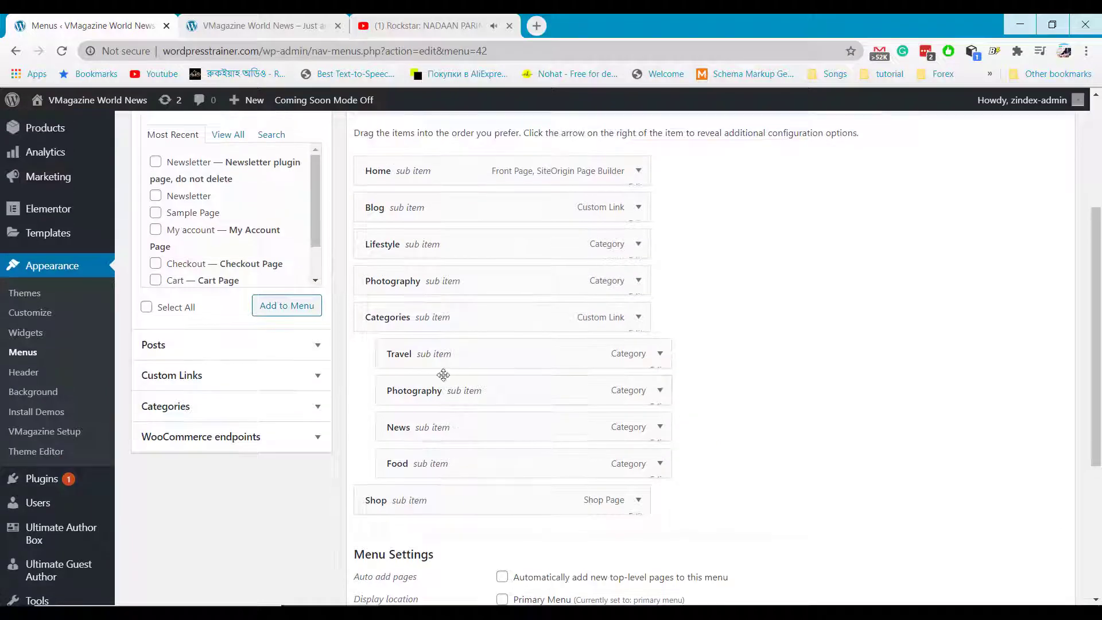
{"action": "left_click", "coordinate": [227, 206]}
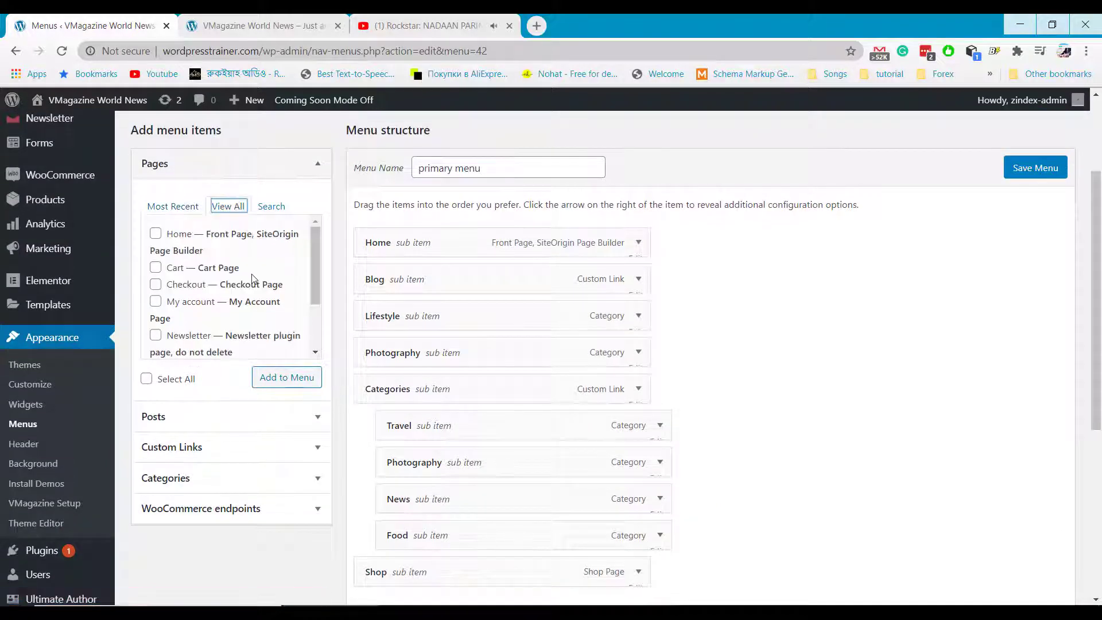
{"action": "scroll", "coordinate": [232, 295], "scroll_direction": "down", "scroll_amount": 2}
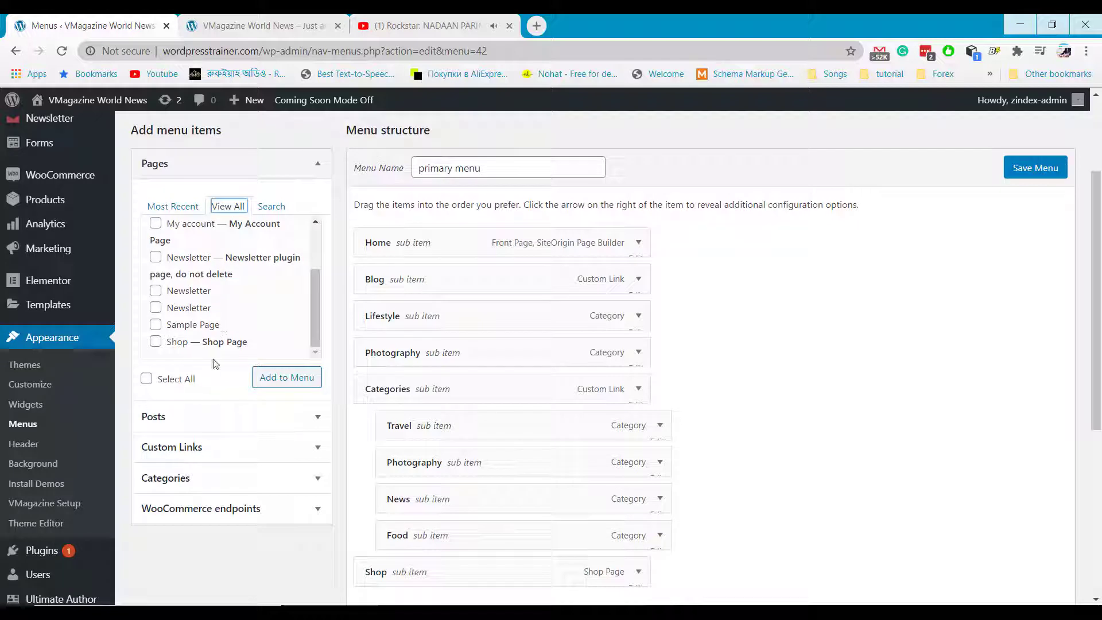
{"action": "scroll", "coordinate": [218, 310], "scroll_direction": "up", "scroll_amount": 5}
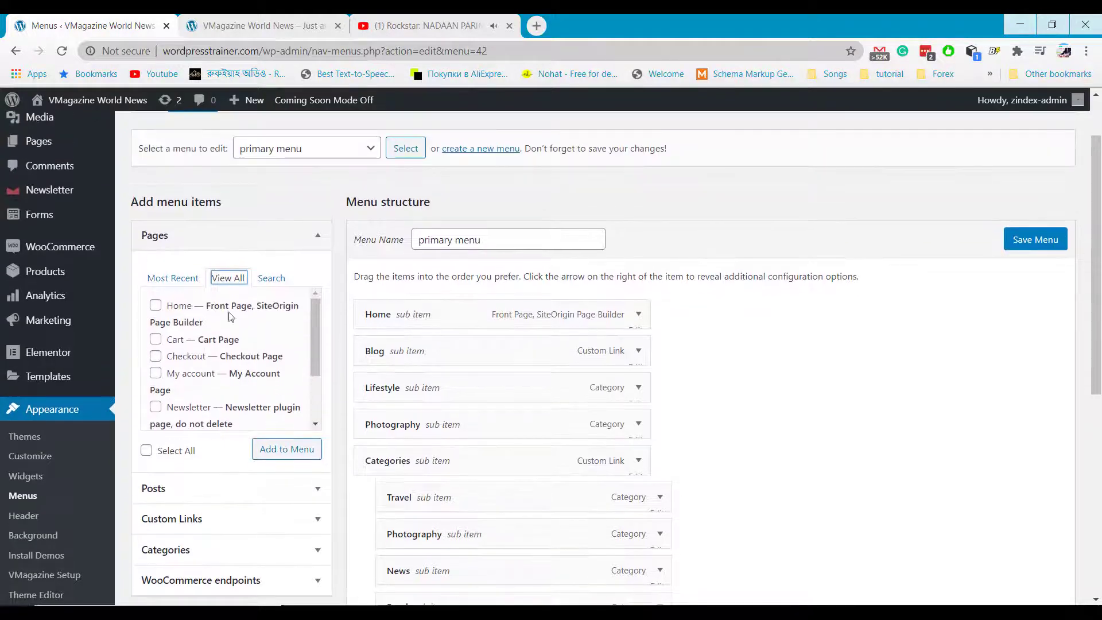
{"action": "left_click", "coordinate": [271, 278]}
Add a custom link 'Contact' pointing to wordpresstrainer.com/contact to the menu.
{"action": "type", "text": "contact"}
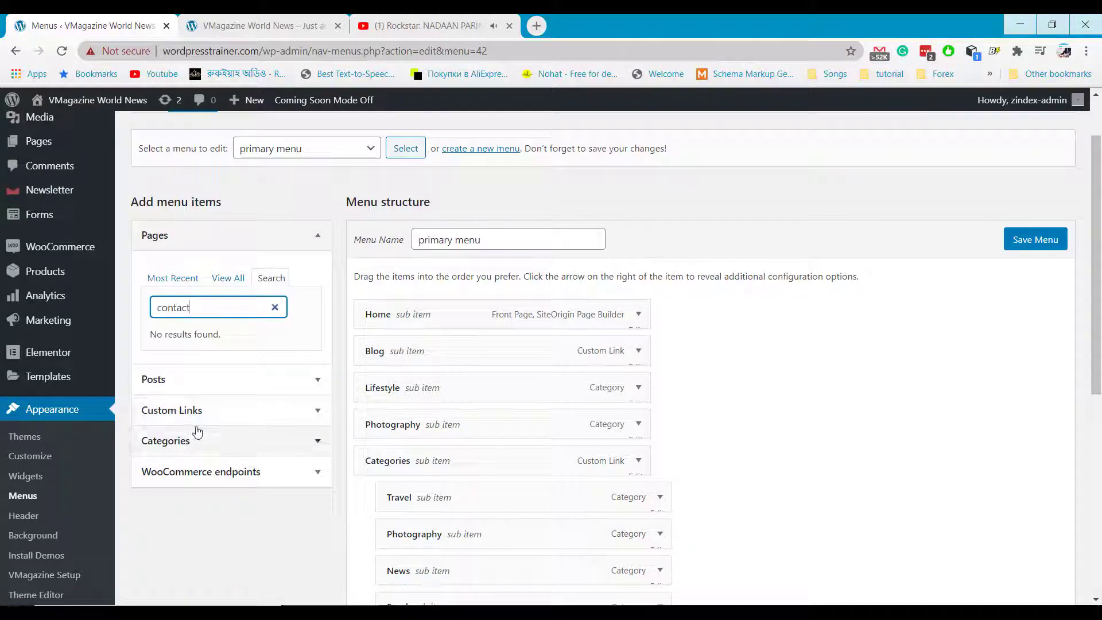
{"action": "left_click", "coordinate": [230, 410]}
{"action": "scroll", "coordinate": [230, 410], "scroll_direction": "up", "scroll_amount": 1}
{"action": "left_click", "coordinate": [241, 416]}
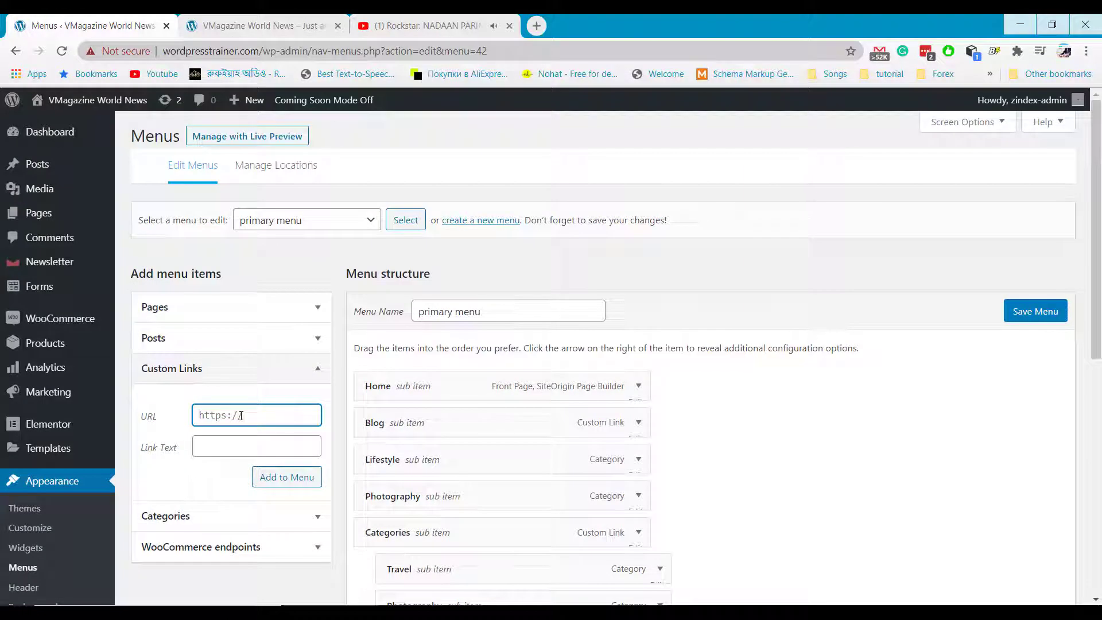
{"action": "double_click", "coordinate": [257, 51]}
{"action": "key", "text": "ctrl+c"}
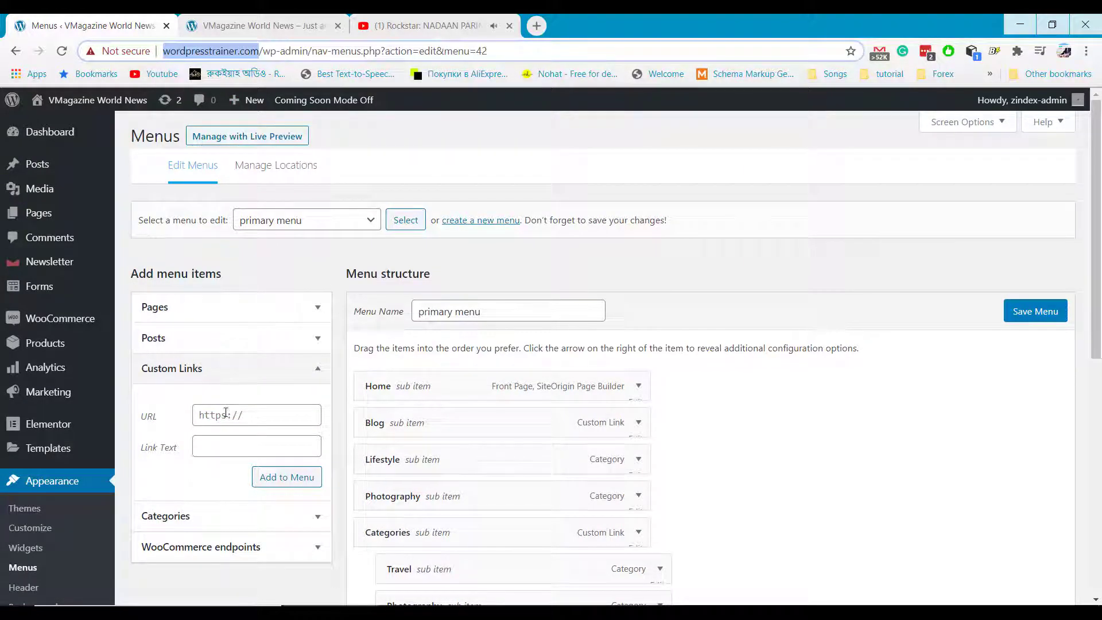
{"action": "left_click", "coordinate": [226, 413]}
{"action": "key", "text": "ctrl+v"}
{"action": "type", "text": "/contact"}
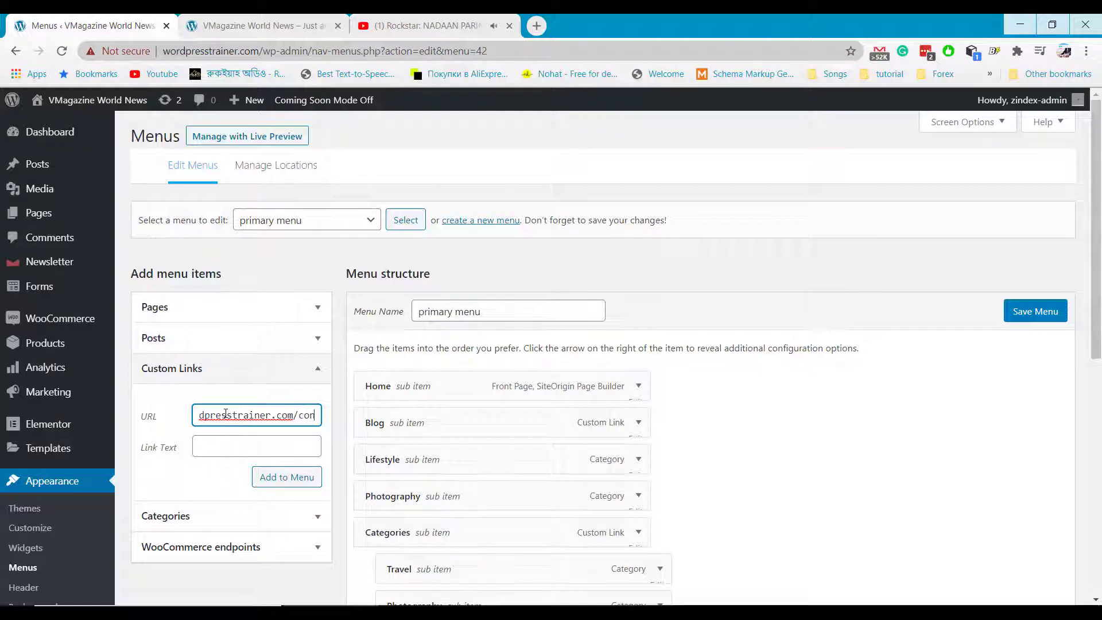
{"action": "left_click", "coordinate": [227, 447]}
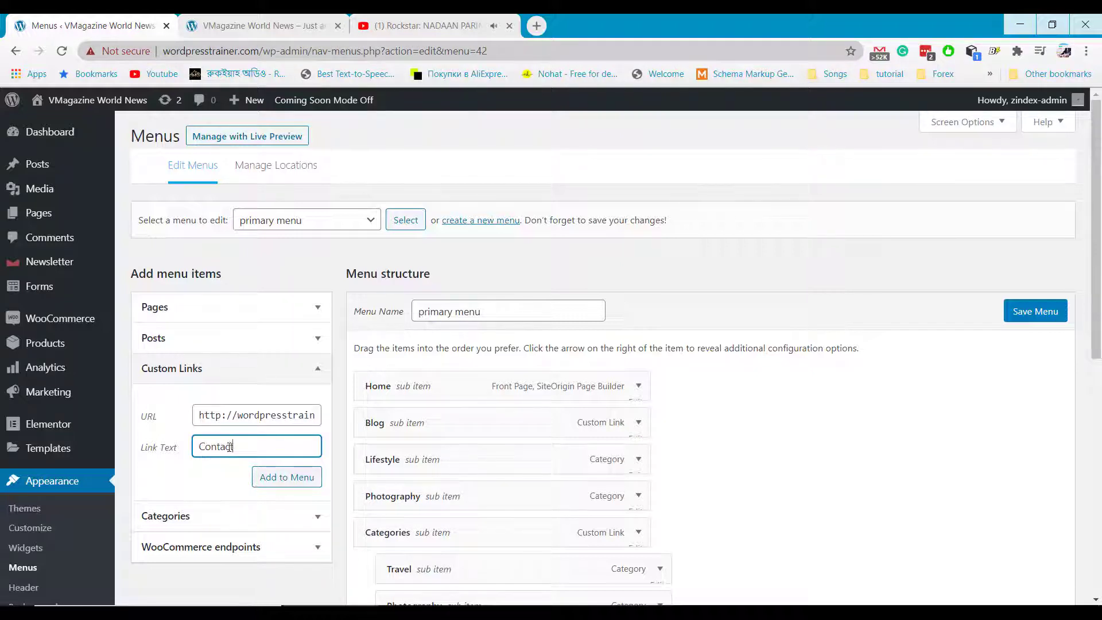
{"action": "left_click", "coordinate": [298, 484]}
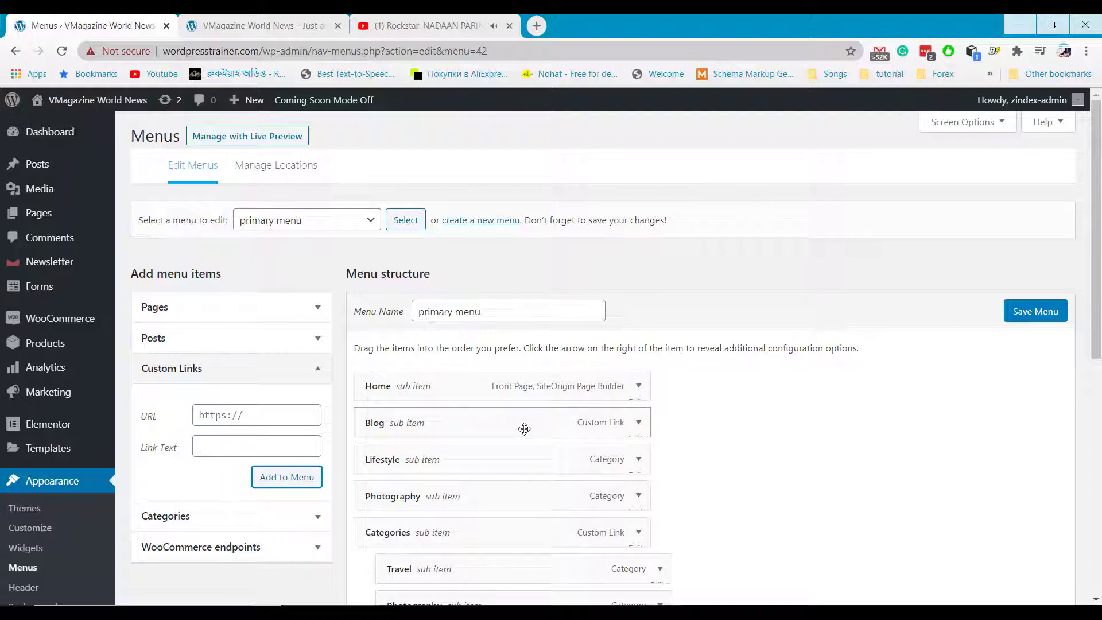
Assign the menu to the Primary Menu location and save it.
{"action": "scroll", "coordinate": [524, 429], "scroll_direction": "down", "scroll_amount": 6}
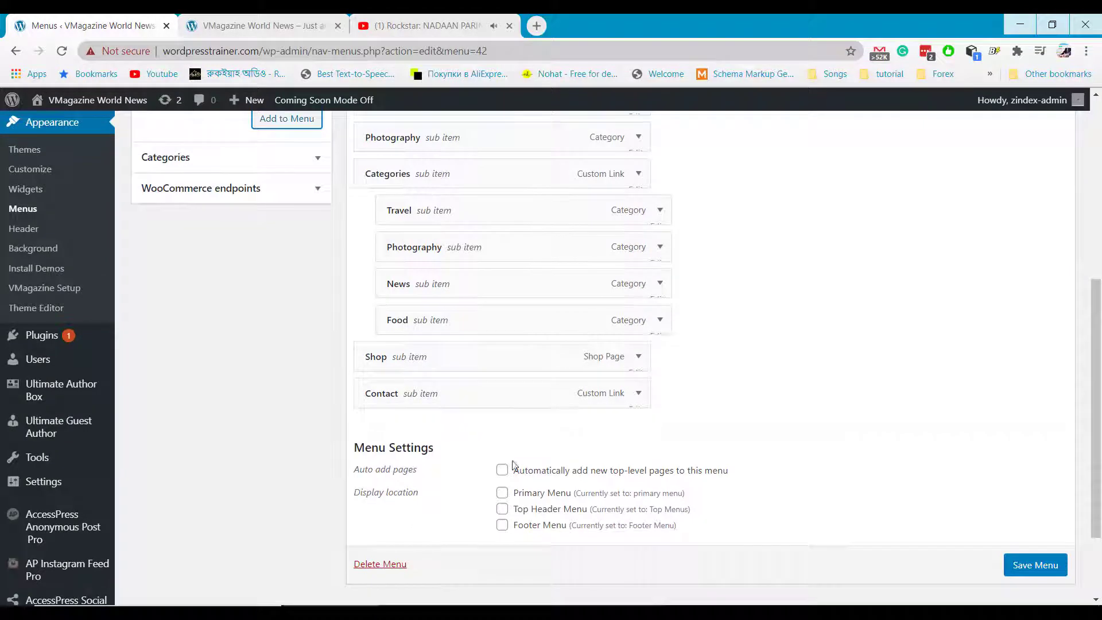
{"action": "left_click", "coordinate": [502, 494]}
{"action": "left_click", "coordinate": [1037, 566]}
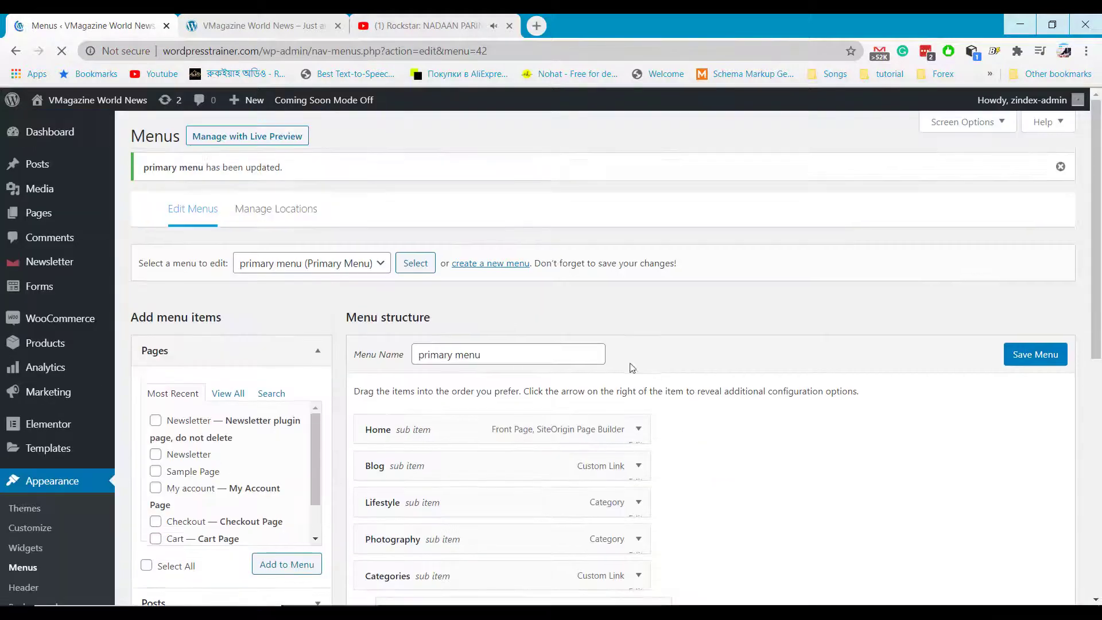
{"action": "left_click", "coordinate": [264, 25]}
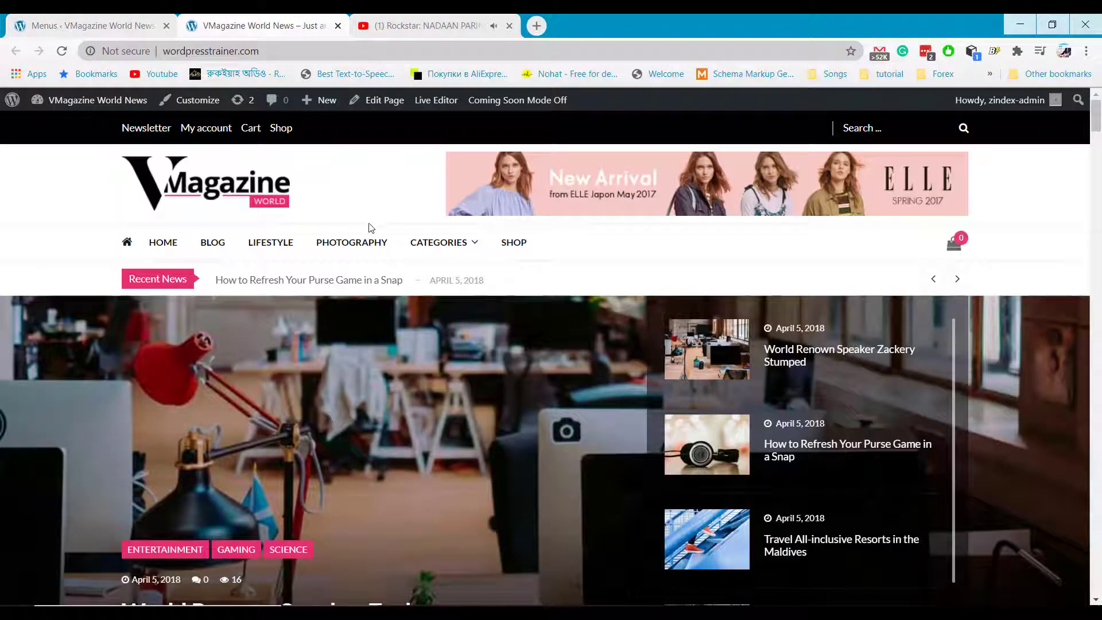
{"action": "left_click", "coordinate": [62, 51]}
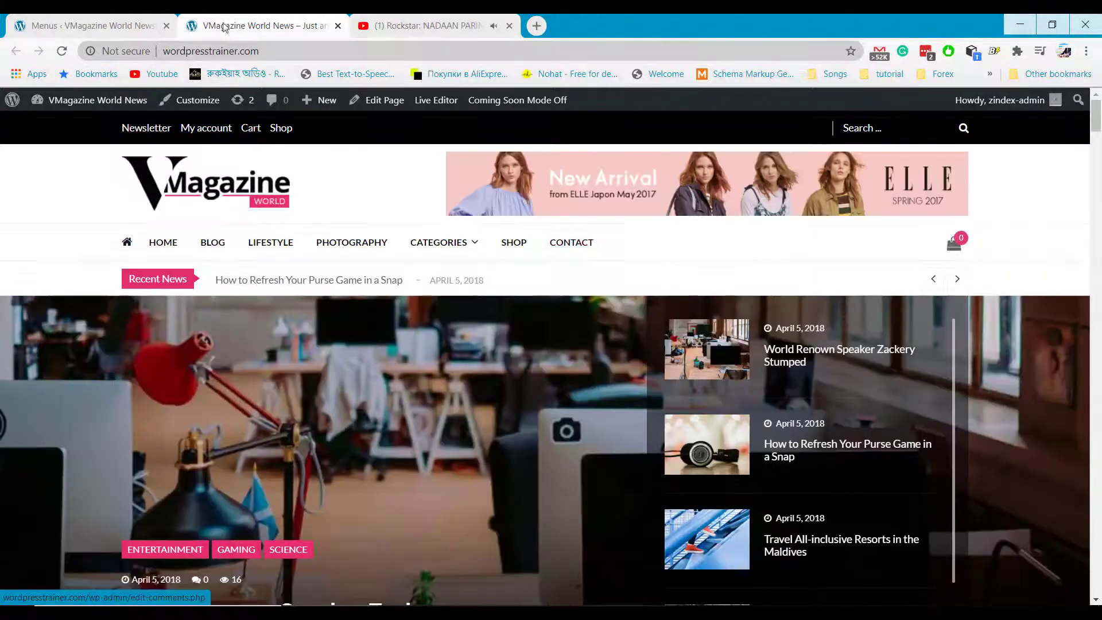
{"action": "left_click", "coordinate": [99, 21]}
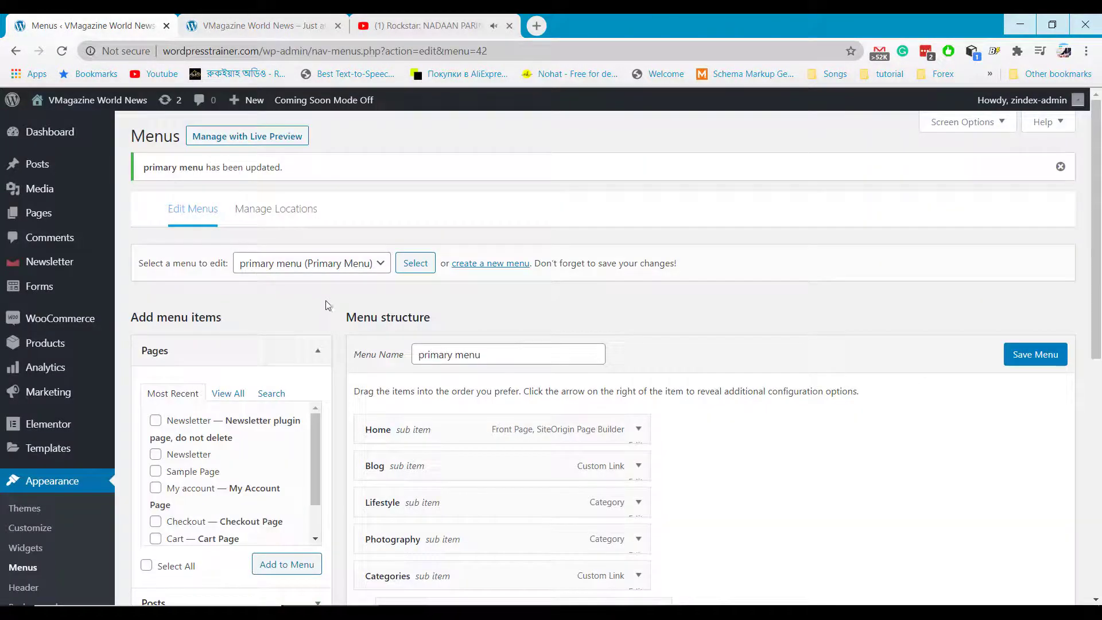
Select and load the Footer Menu in the Menus editor.
{"action": "left_click", "coordinate": [298, 267]}
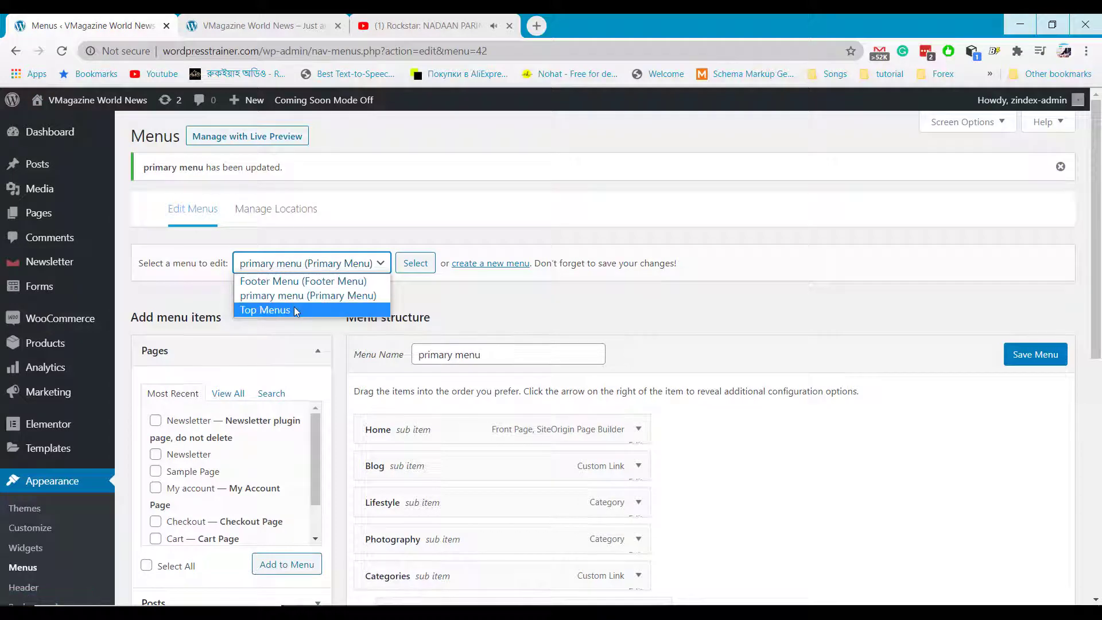
{"action": "left_click", "coordinate": [297, 281]}
{"action": "left_click", "coordinate": [414, 262]}
Check the live site's footer links, then return to the Menus editor.
{"action": "left_click", "coordinate": [258, 26]}
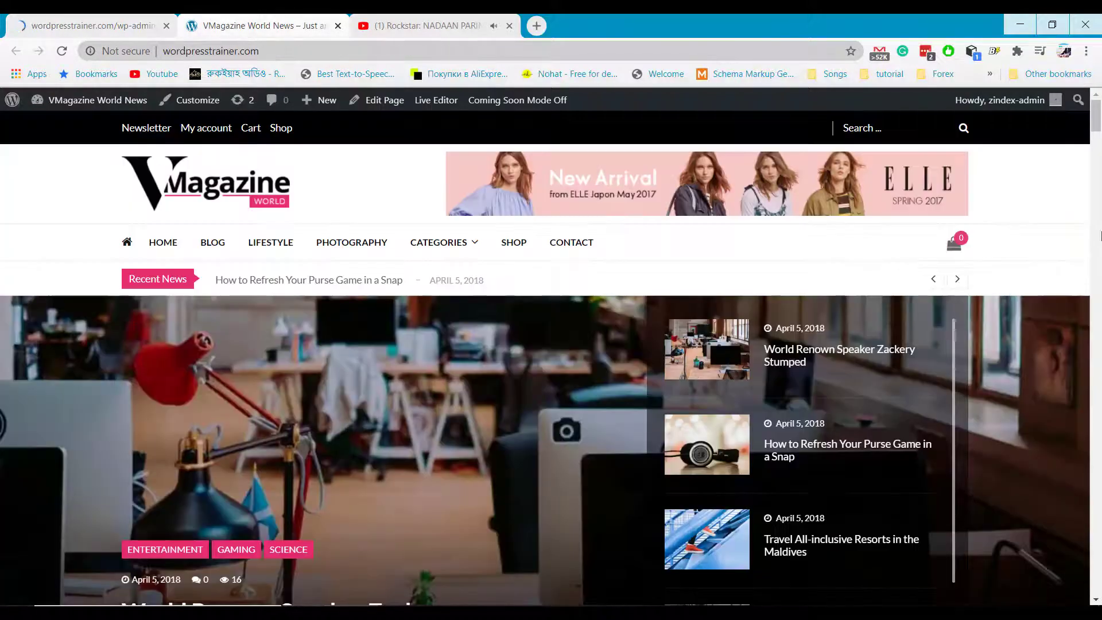
{"action": "scroll", "coordinate": [1097, 189], "scroll_direction": "down", "scroll_amount": 4}
{"action": "scroll", "coordinate": [1096, 190], "scroll_direction": "down", "scroll_amount": 20}
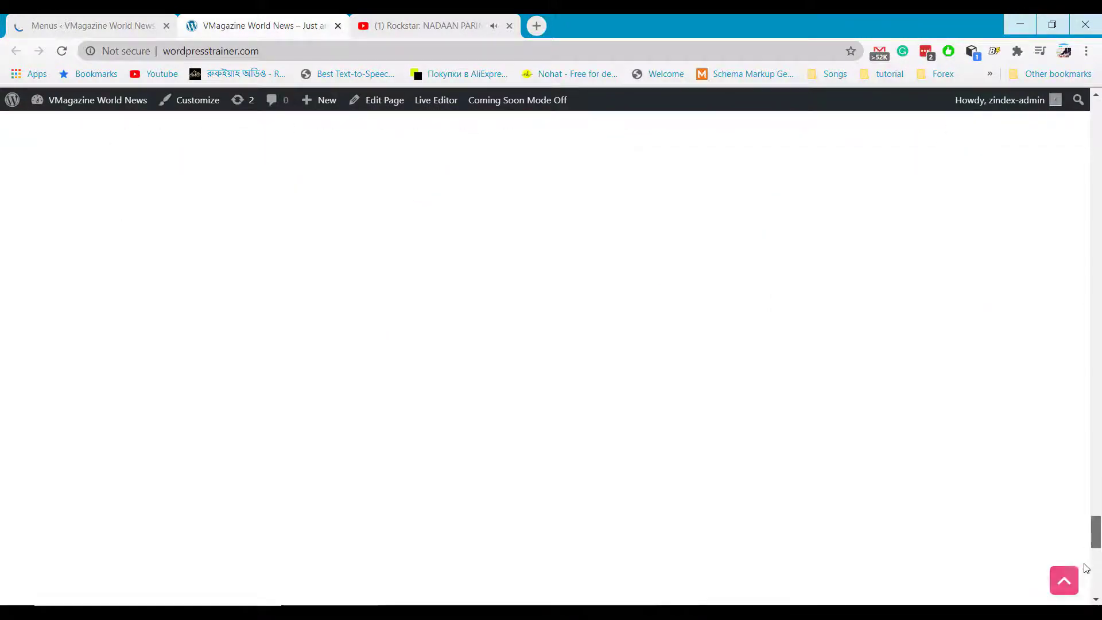
{"action": "scroll", "coordinate": [1084, 595], "scroll_direction": "down", "scroll_amount": 3}
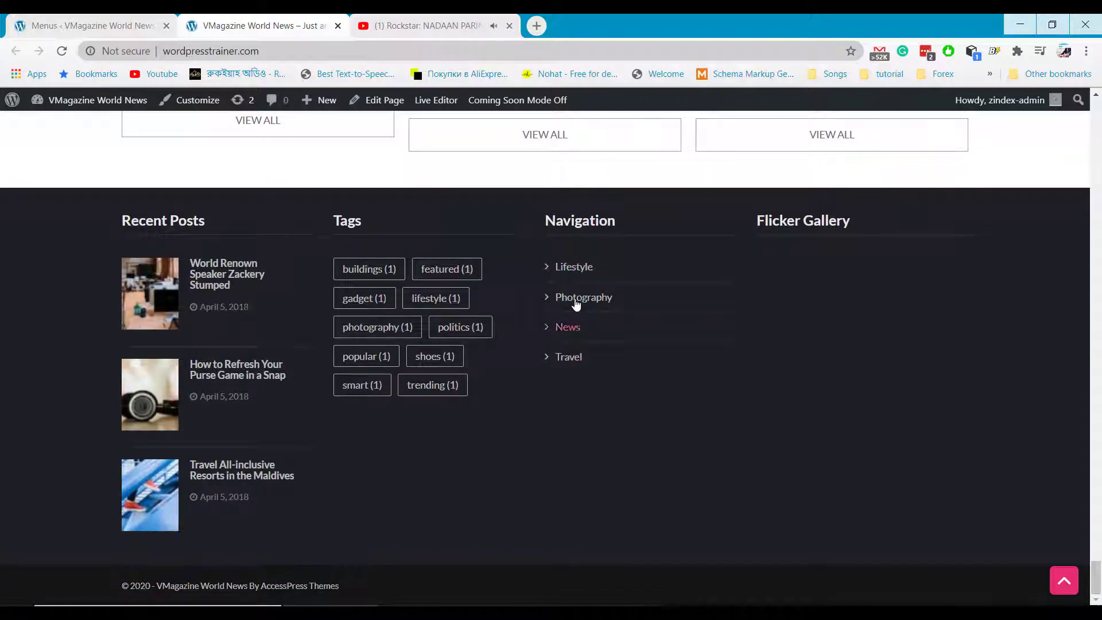
{"action": "left_click", "coordinate": [92, 25]}
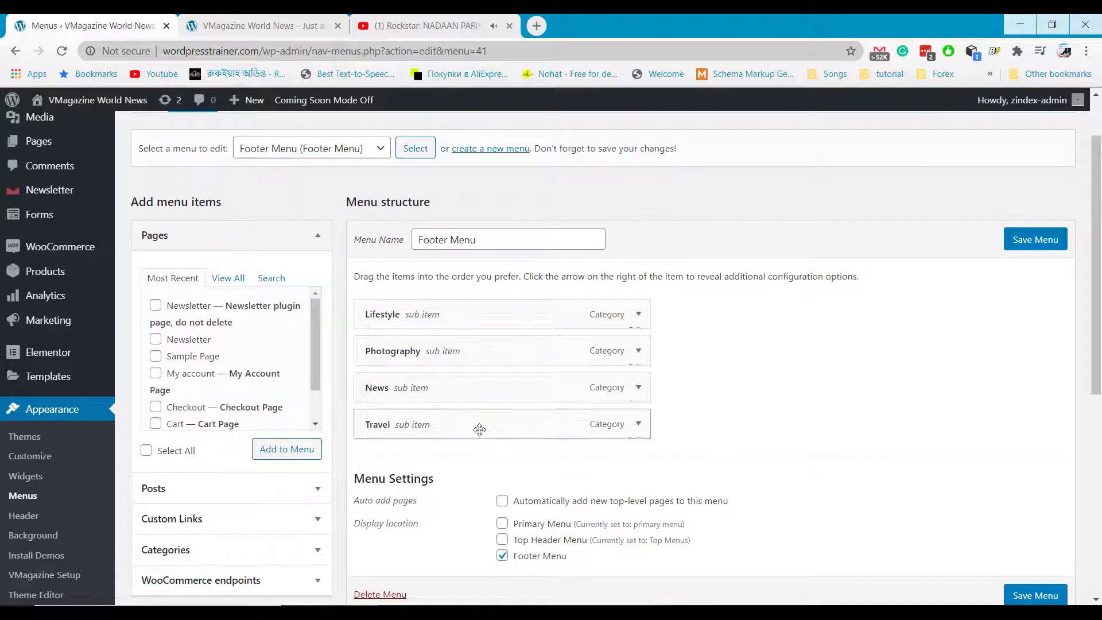
Add the Newsletter page to the Footer Menu and save it.
{"action": "left_click", "coordinate": [155, 306]}
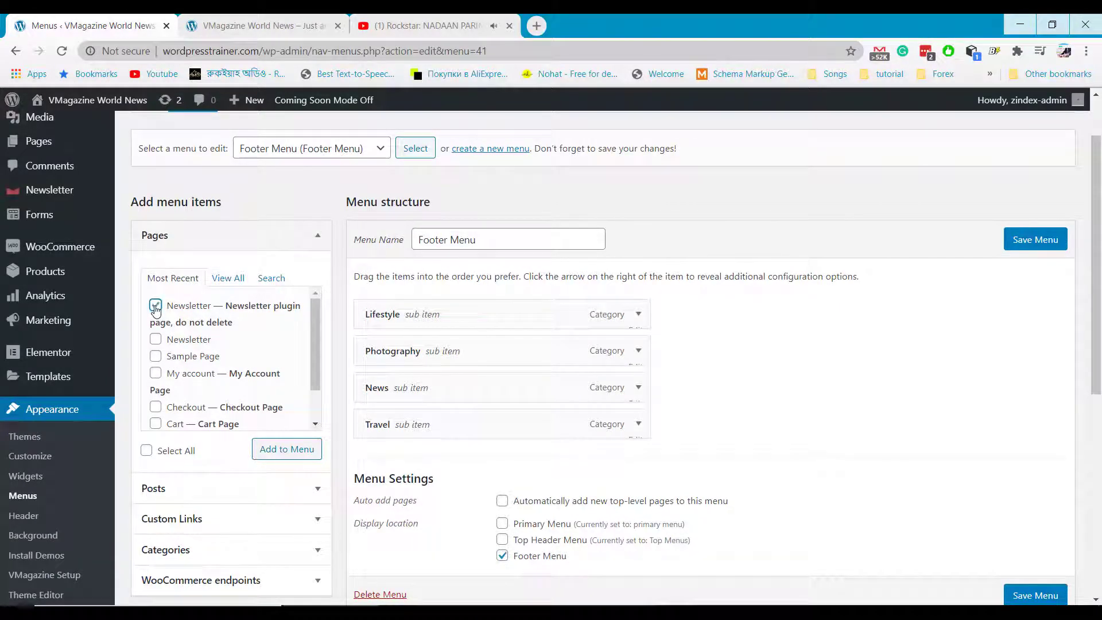
{"action": "left_click", "coordinate": [282, 451]}
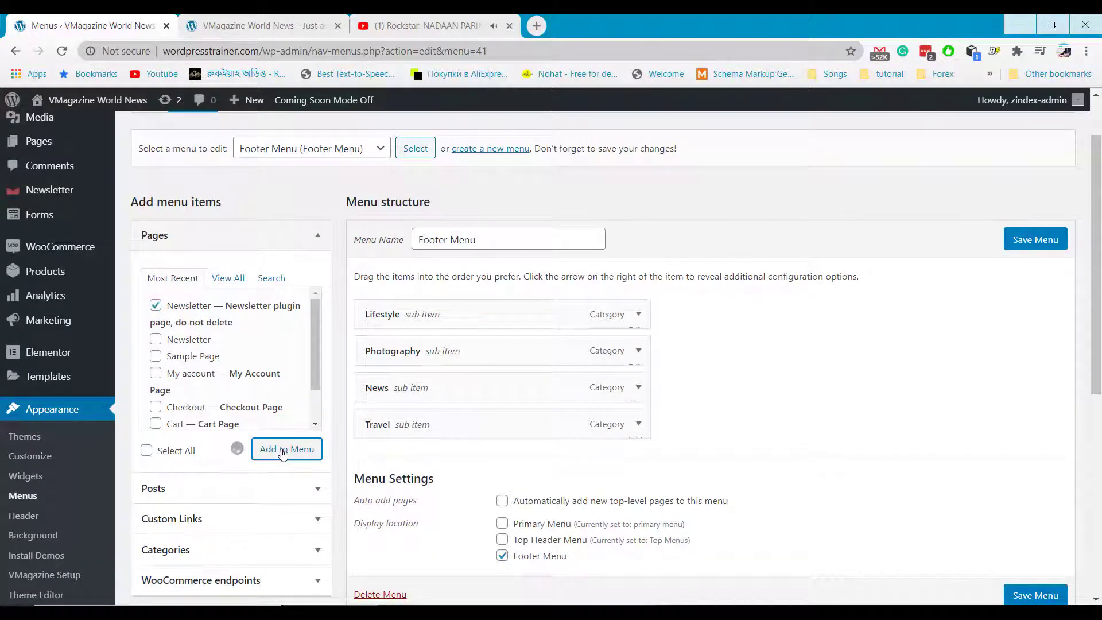
{"action": "left_click", "coordinate": [1022, 244]}
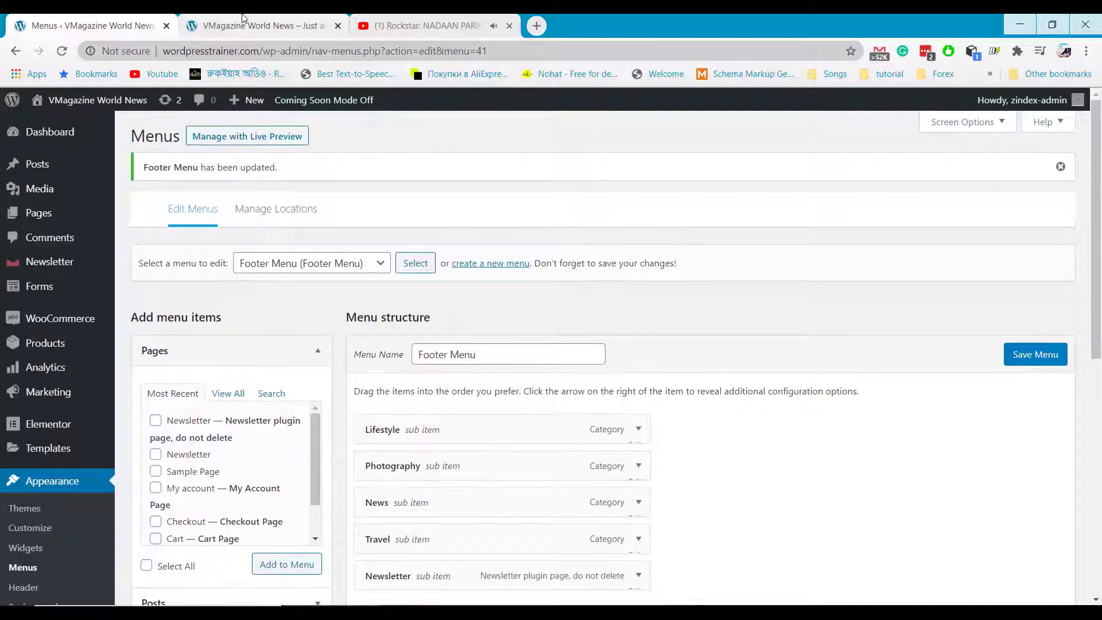
Reload the live site to confirm the new Newsletter footer link, then return to the admin.
{"action": "left_click", "coordinate": [242, 18]}
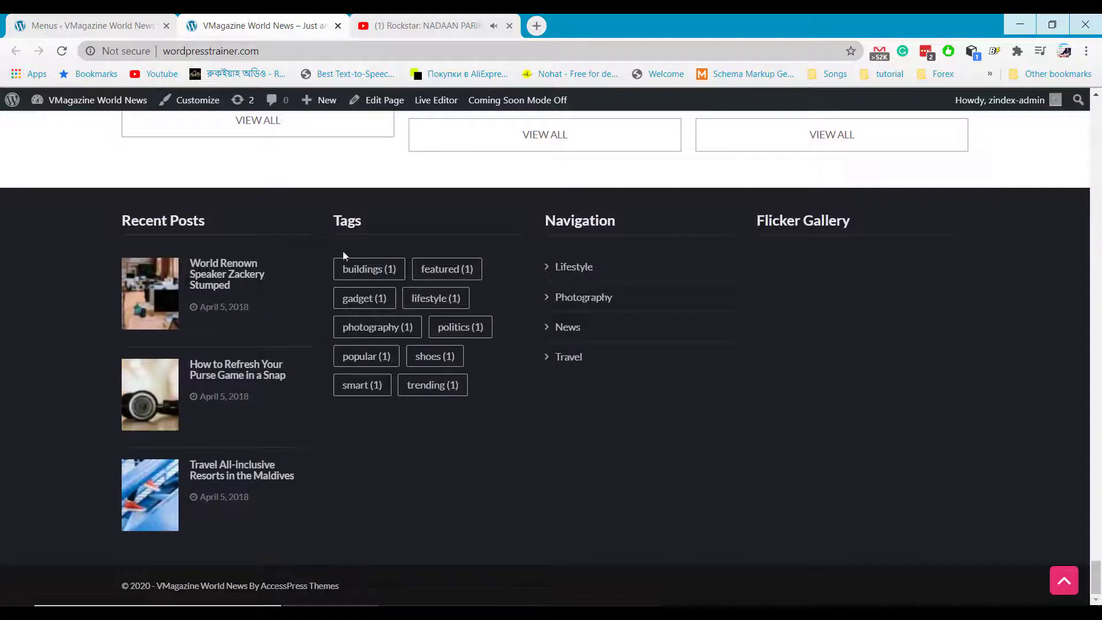
{"action": "left_click", "coordinate": [62, 50]}
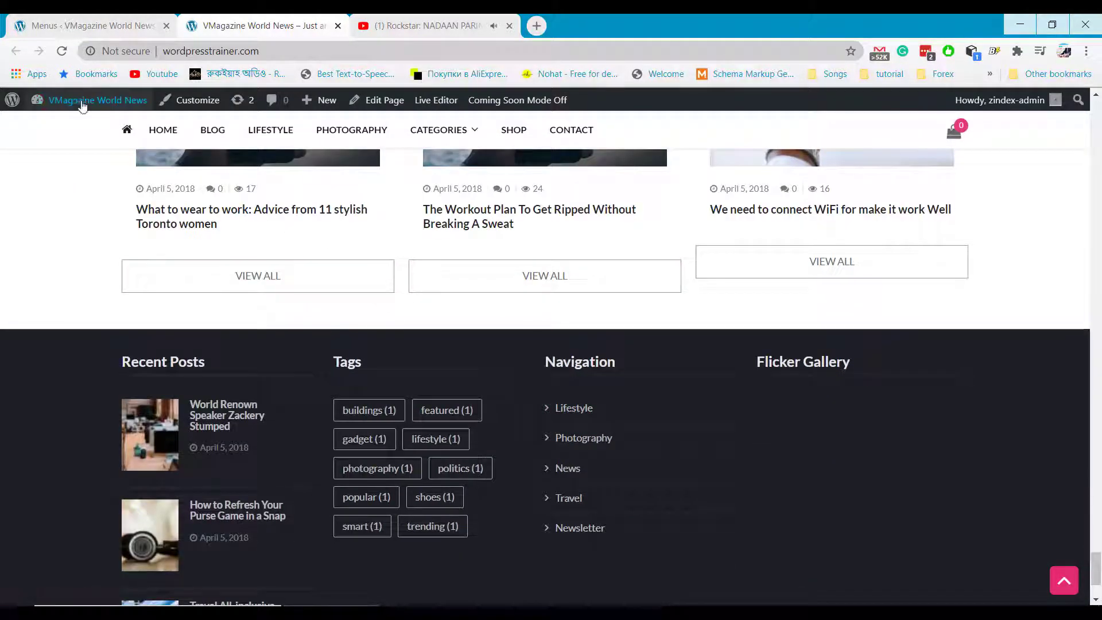
{"action": "left_click", "coordinate": [101, 25]}
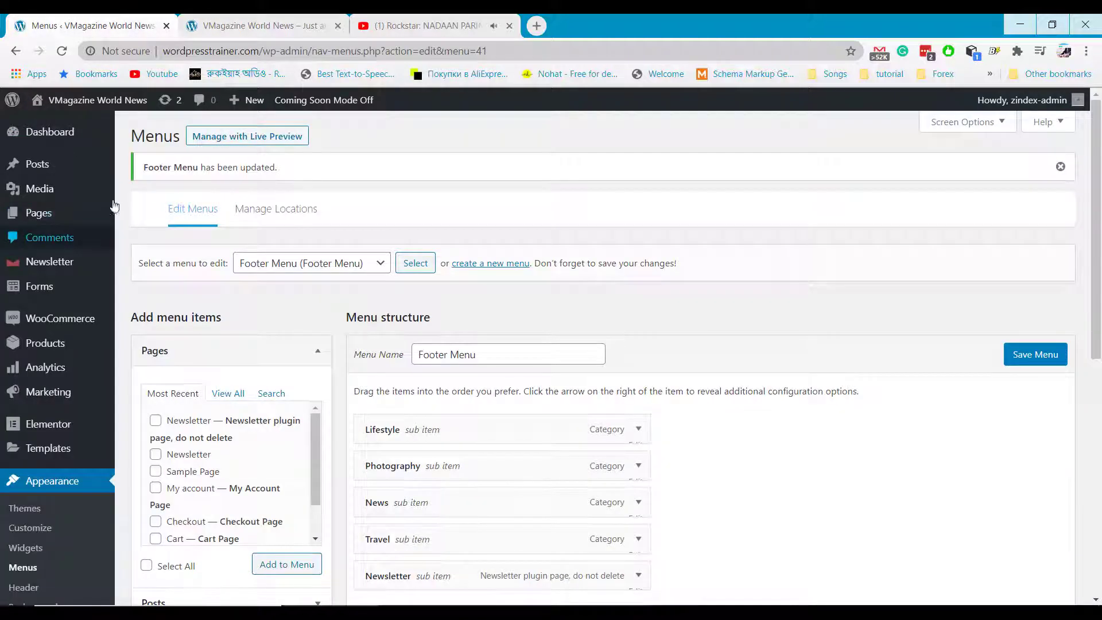
{"action": "mouse_move", "coordinate": [68, 167]}
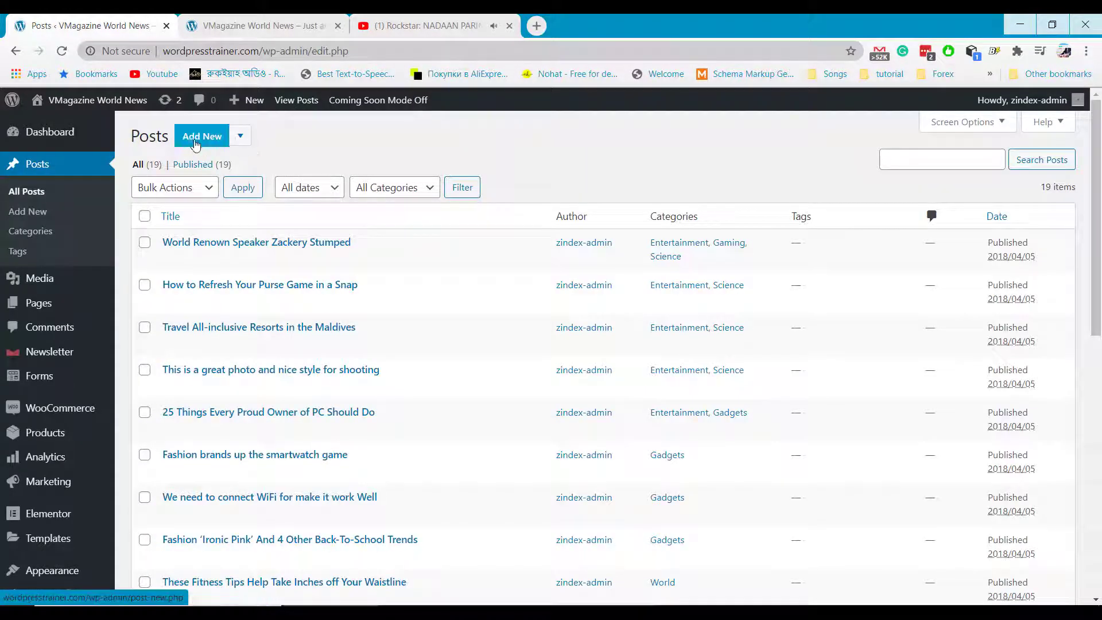
Start a new post titled 'New Title' and open Add Media for its body.
{"action": "left_click", "coordinate": [199, 137]}
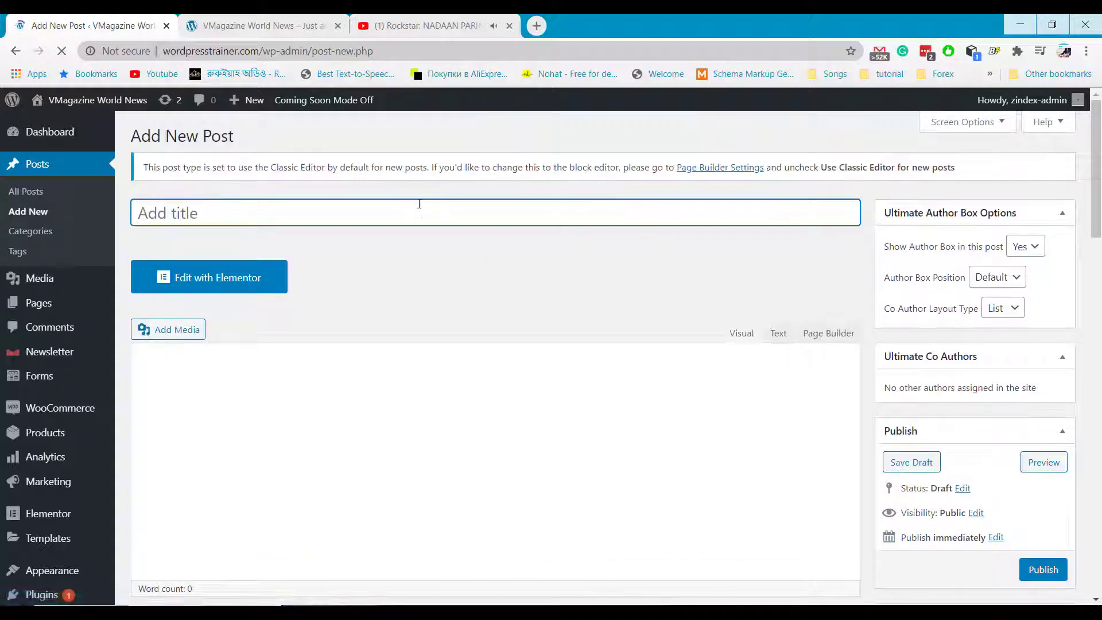
{"action": "scroll", "coordinate": [419, 220], "scroll_direction": "down", "scroll_amount": 10}
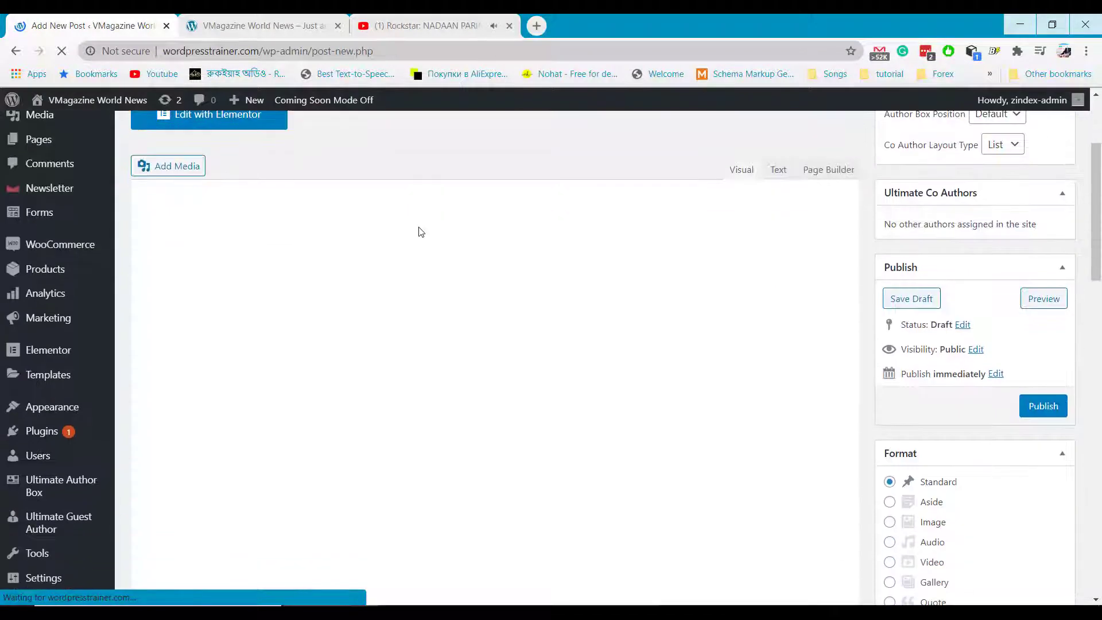
{"action": "scroll", "coordinate": [418, 227], "scroll_direction": "up", "scroll_amount": 10}
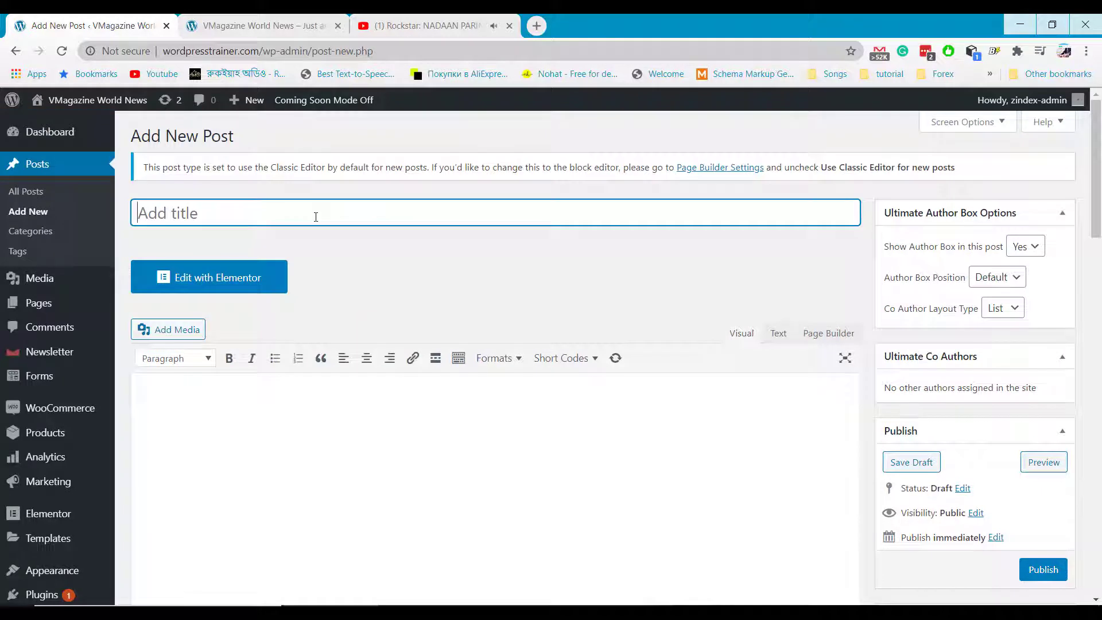
{"action": "type", "text": "New Title"}
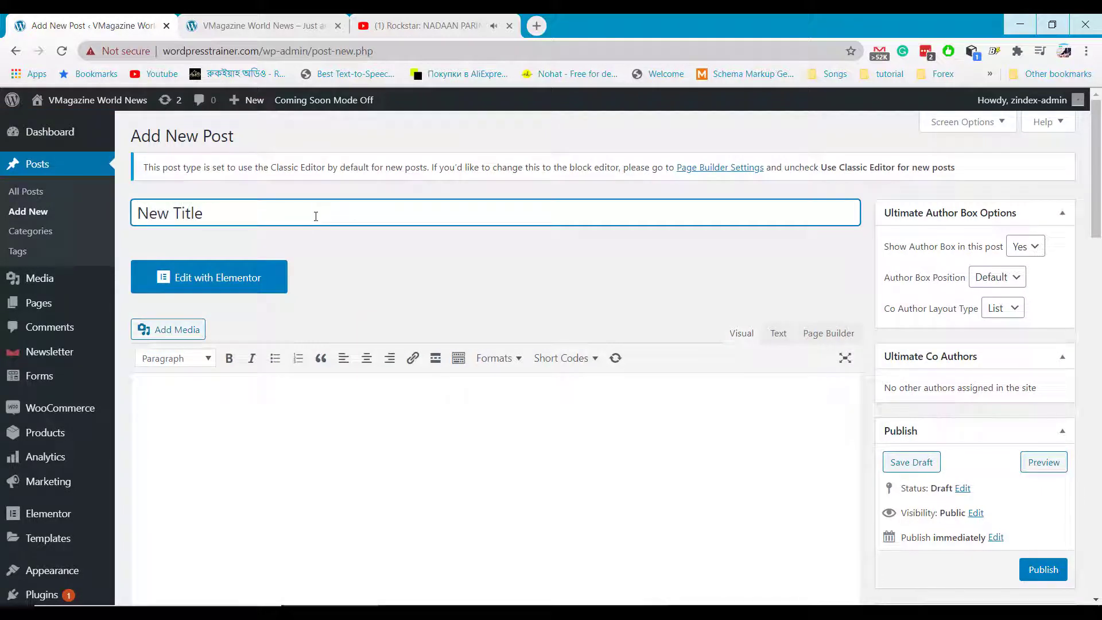
{"action": "left_click", "coordinate": [207, 329]}
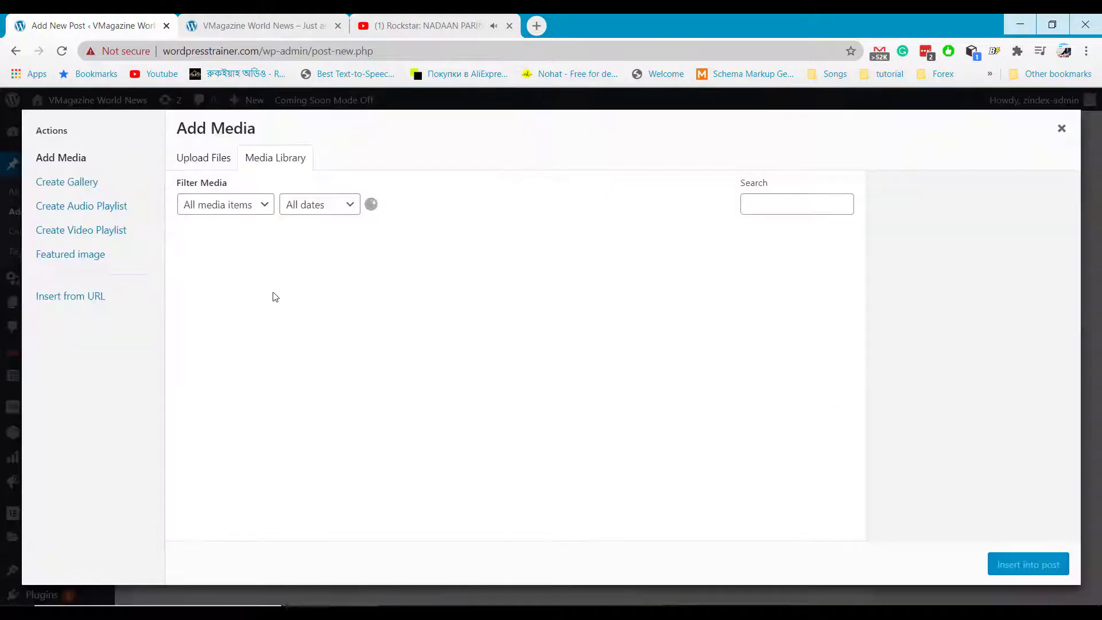
Upload 7.png from the computer and insert it into the post body.
{"action": "left_click", "coordinate": [211, 163]}
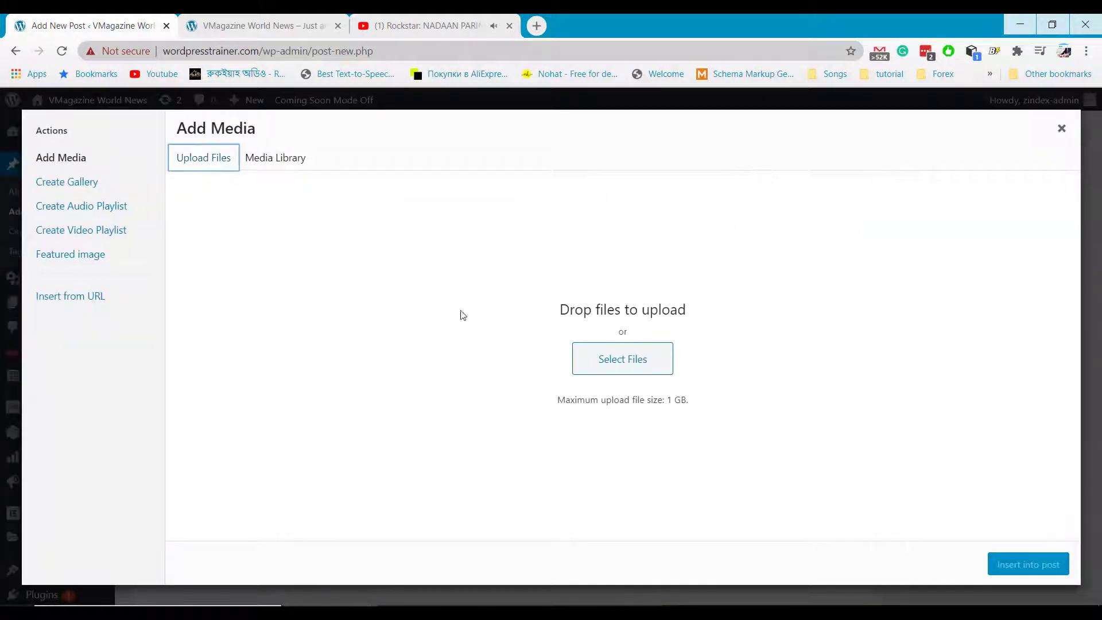
{"action": "left_click", "coordinate": [645, 379]}
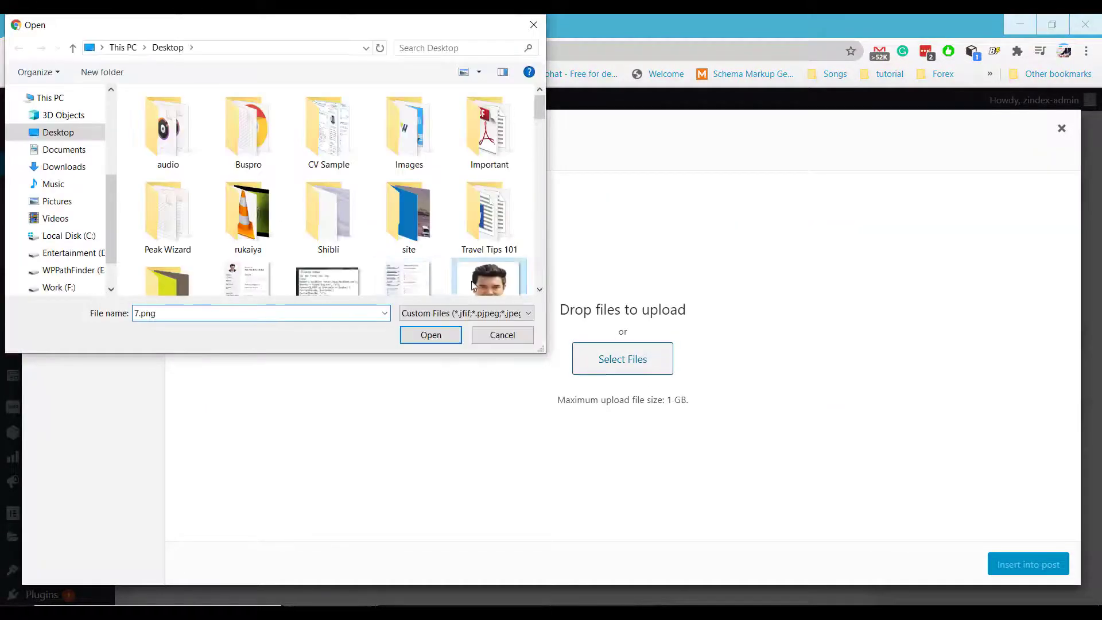
{"action": "left_click", "coordinate": [488, 250]}
{"action": "left_click", "coordinate": [431, 335]}
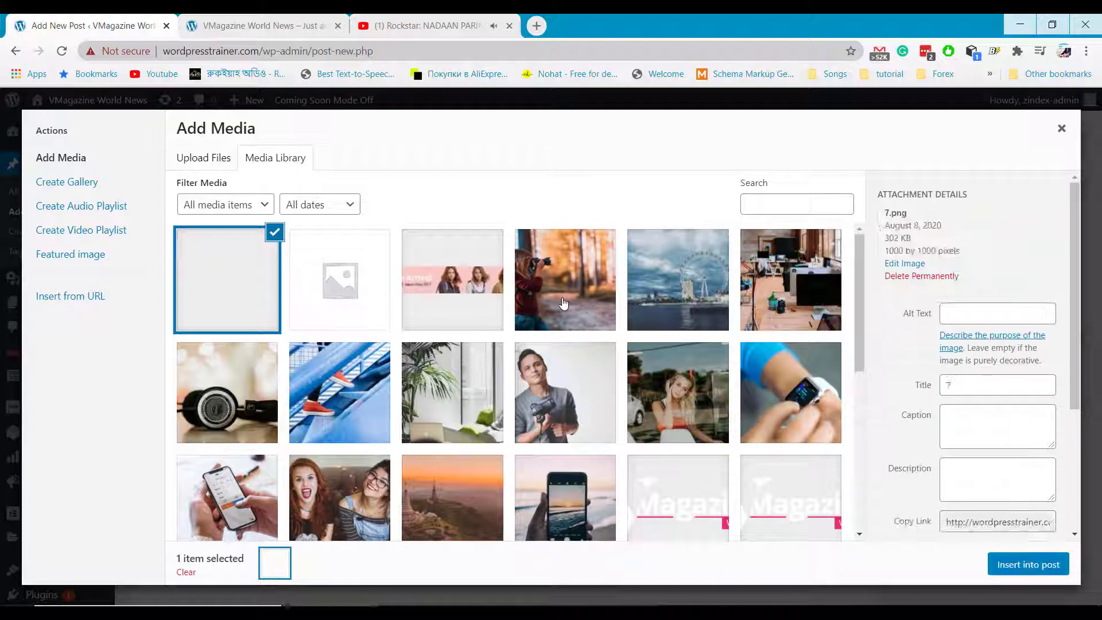
{"action": "left_click", "coordinate": [1009, 564]}
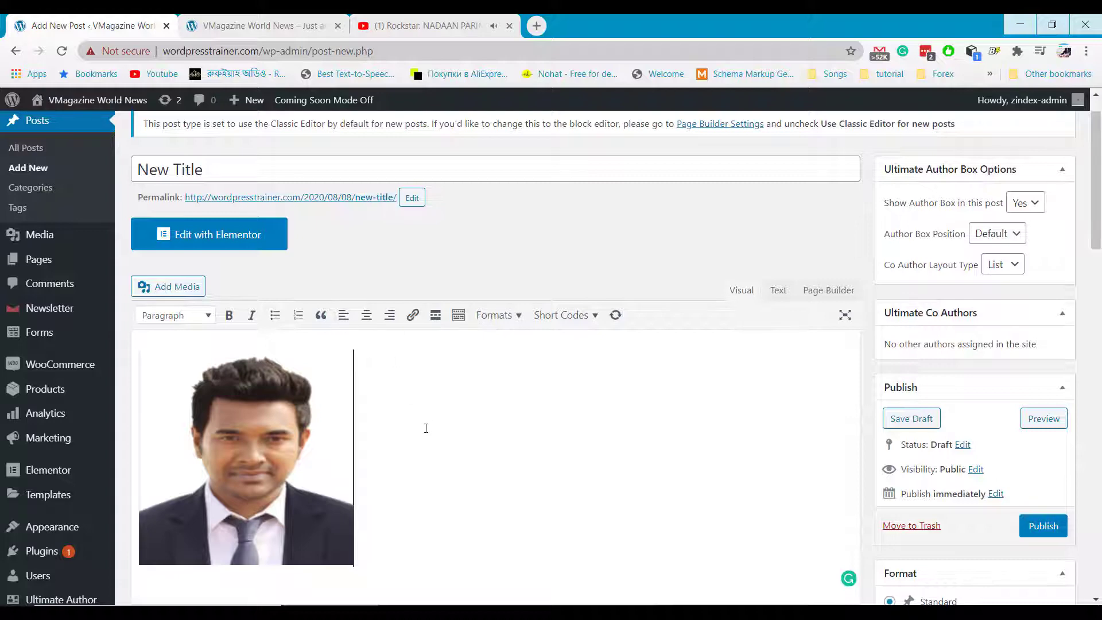
{"action": "scroll", "coordinate": [428, 429], "scroll_direction": "down", "scroll_amount": 1}
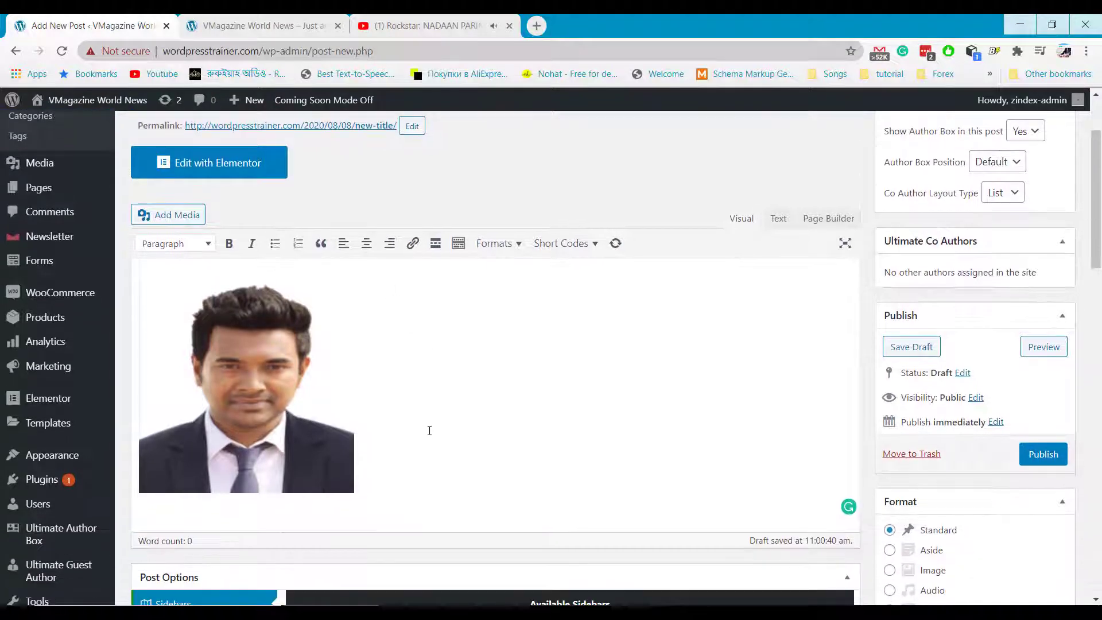
Replace the photo with 'Add your news here.' repeated across three paragraphs.
{"action": "key", "text": "BackSpace"}
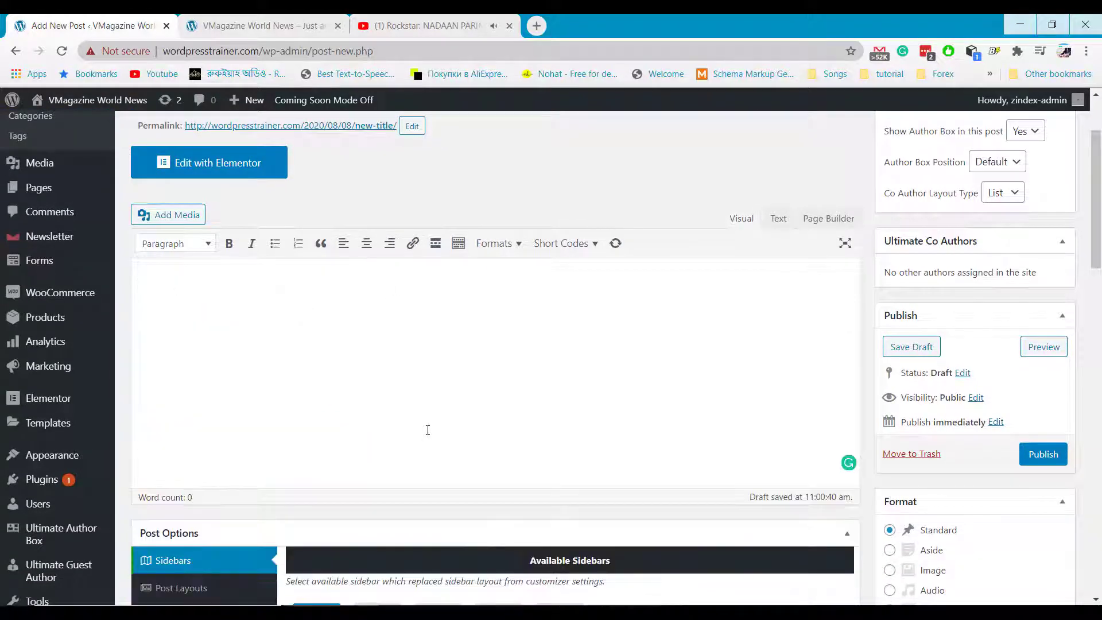
{"action": "type", "text": "Add yo"}
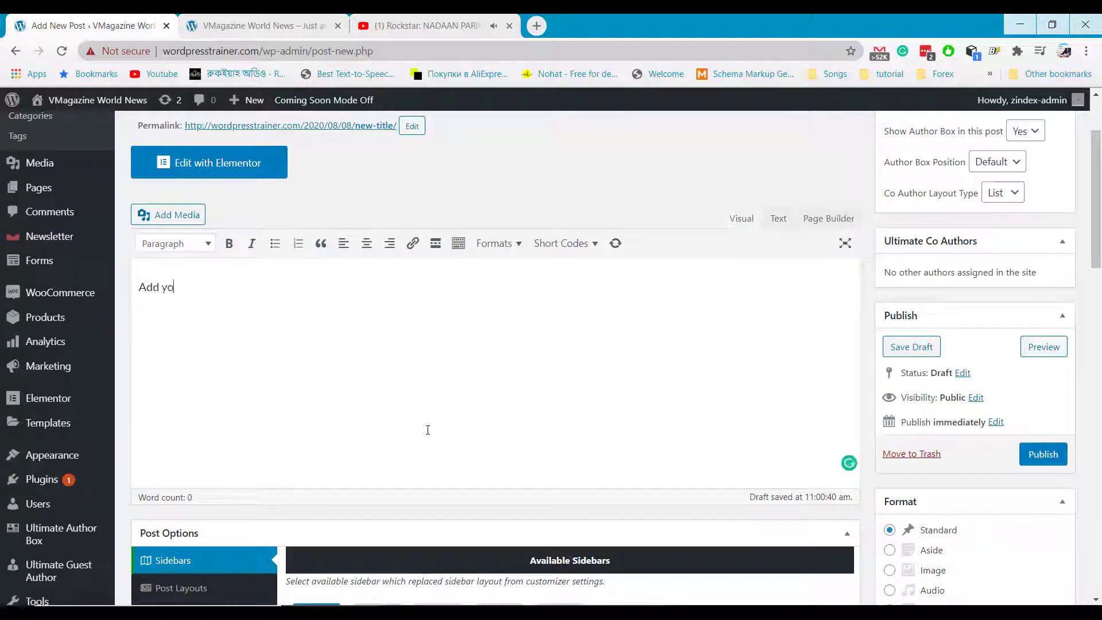
{"action": "type", "text": "ur news h"}
{"action": "key", "text": "ctrl+a"}
{"action": "key", "text": "ctrl+c"}
{"action": "key", "text": "ctrl+v"}
{"action": "key", "text": "ctrl+v"}
{"action": "key", "text": "ctrl+v"}
{"action": "key", "text": "ctrl+v"}
{"action": "key", "text": "ctrl+v"}
{"action": "key", "text": "ctrl+v"}
{"action": "key", "text": "ctrl+v"}
{"action": "key", "text": "ctrl+v"}
{"action": "key", "text": "ctrl+v"}
{"action": "key", "text": "ctrl+v"}
{"action": "key", "text": "ctrl+v"}
{"action": "key", "text": "ctrl+v"}
{"action": "key", "text": "ctrl+v"}
{"action": "key", "text": "ctrl+v"}
{"action": "key", "text": "ctrl+v"}
{"action": "key", "text": "ctrl+v"}
{"action": "key", "text": "ctrl+v"}
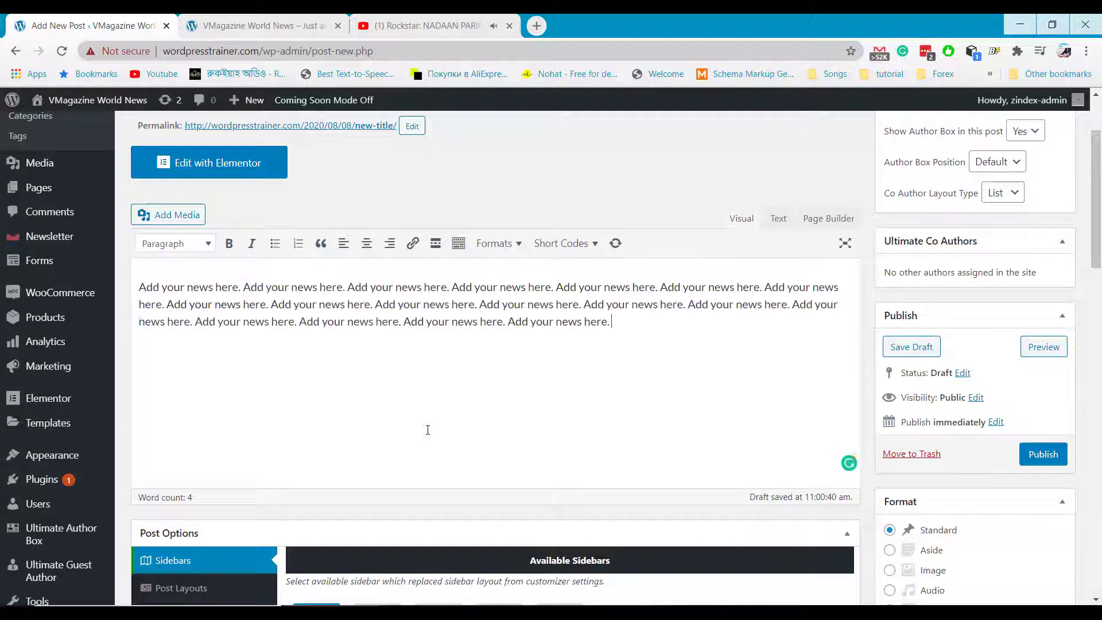
{"action": "key", "text": "ctrl+v"}
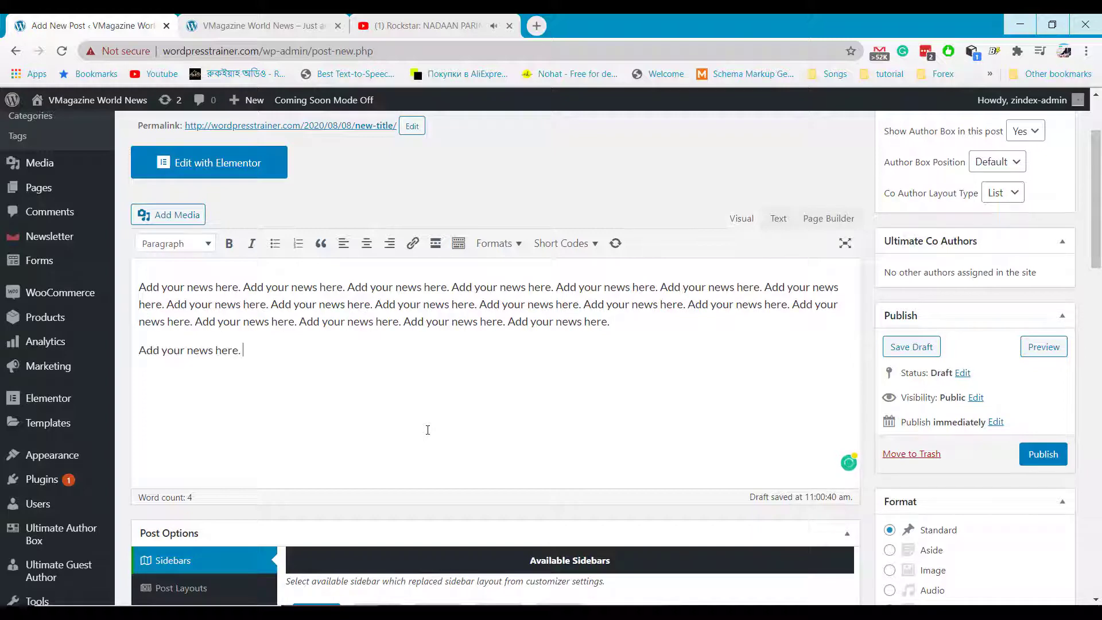
{"action": "key", "text": "ctrl+v"}
{"action": "key", "text": "ctrl+v"}
{"action": "key", "text": "ctrl+v"}
{"action": "key", "text": "ctrl+v"}
{"action": "key", "text": "ctrl+v"}
{"action": "key", "text": "ctrl+v"}
{"action": "key", "text": "ctrl+v"}
{"action": "key", "text": "ctrl+v"}
{"action": "key", "text": "ctrl+v"}
{"action": "key", "text": "ctrl+v"}
{"action": "key", "text": "ctrl+v"}
{"action": "key", "text": "ctrl+v"}
{"action": "key", "text": "ctrl+v"}
{"action": "key", "text": "ctrl+v"}
{"action": "key", "text": "ctrl+v"}
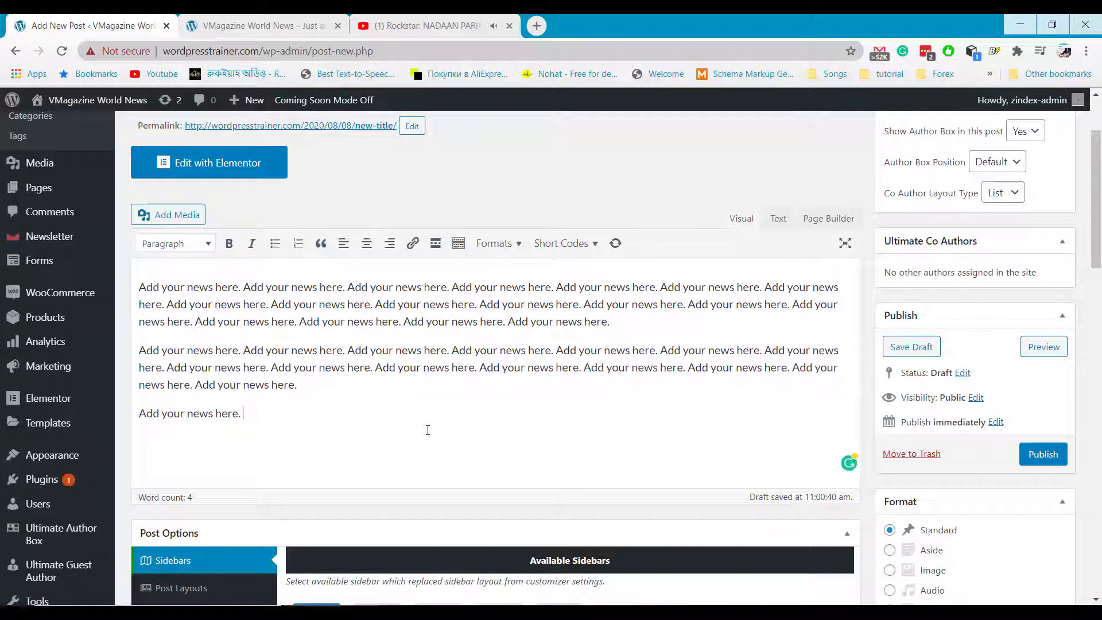
{"action": "key", "text": "ctrl+v"}
{"action": "key", "text": "ctrl+v"}
{"action": "key", "text": "ctrl+v"}
{"action": "key", "text": "ctrl+v"}
{"action": "key", "text": "ctrl+v"}
{"action": "key", "text": "ctrl+v"}
{"action": "key", "text": "ctrl+v"}
{"action": "scroll", "coordinate": [427, 430], "scroll_direction": "down", "scroll_amount": 6}
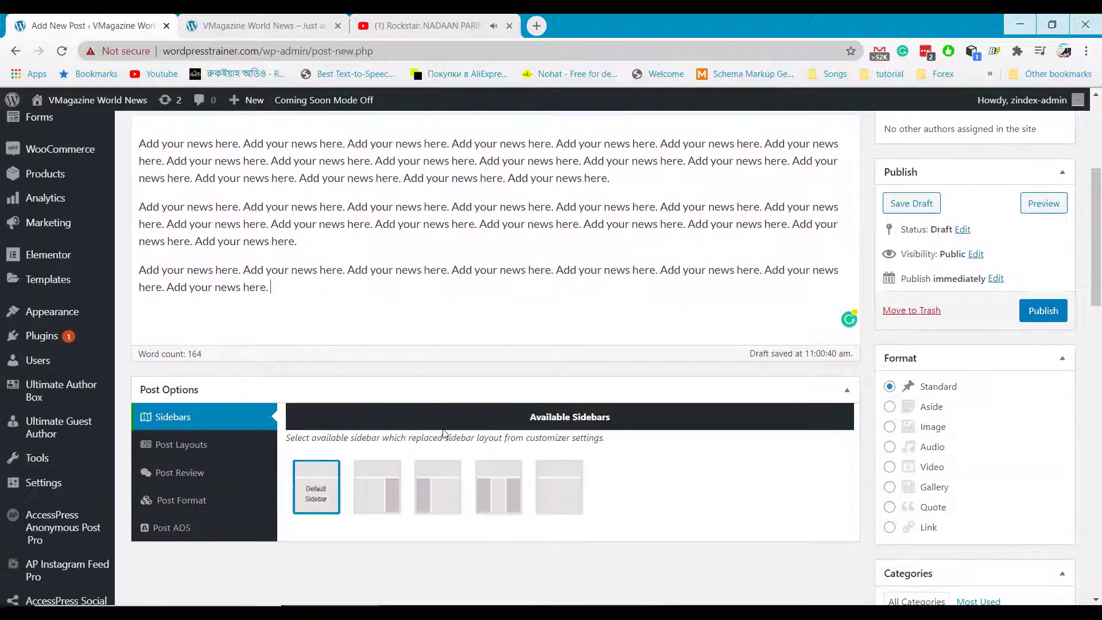
Tick the Science, Sports and Technology categories for the post.
{"action": "scroll", "coordinate": [934, 471], "scroll_direction": "down", "scroll_amount": 2}
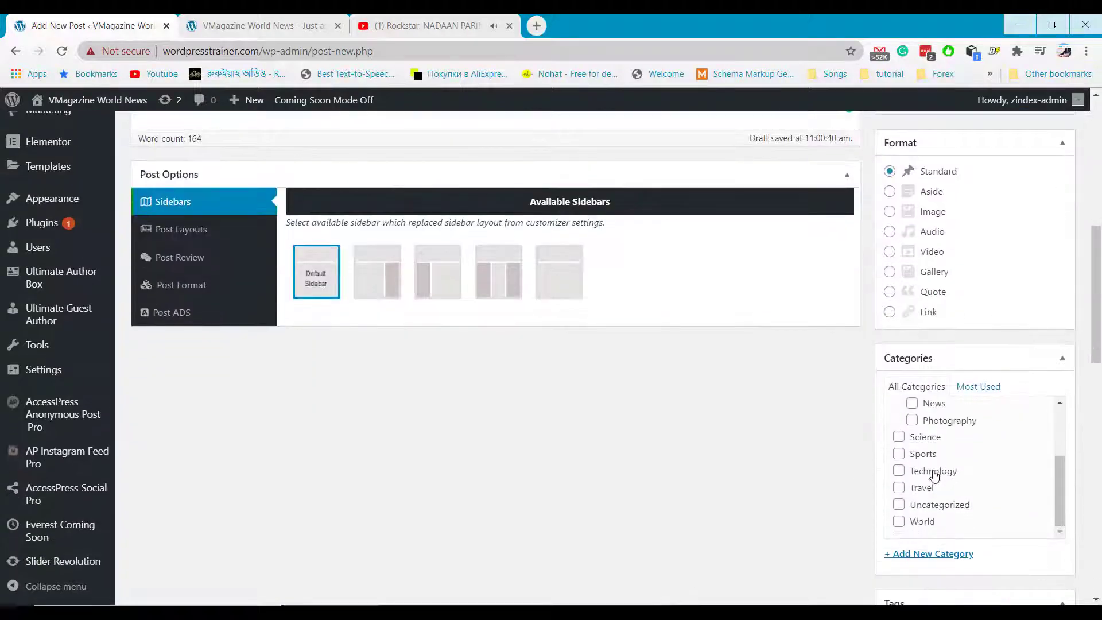
{"action": "left_click", "coordinate": [899, 439]}
{"action": "left_click", "coordinate": [899, 453]}
{"action": "left_click", "coordinate": [899, 471]}
Add the tags news and travel to the post.
{"action": "scroll", "coordinate": [901, 477], "scroll_direction": "down", "scroll_amount": 3}
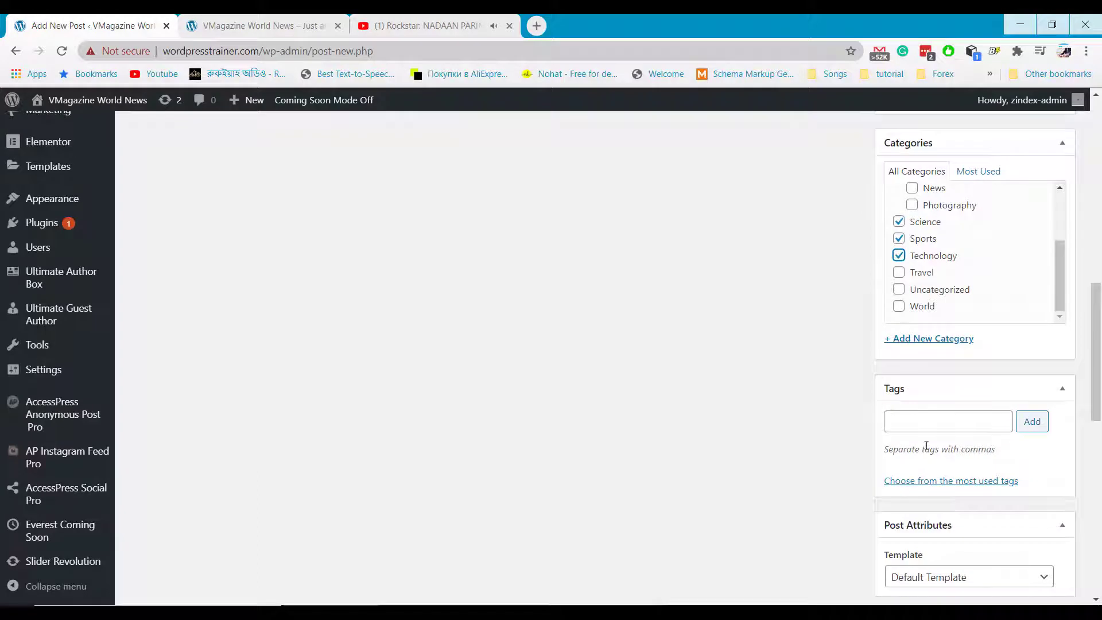
{"action": "left_click", "coordinate": [924, 424]}
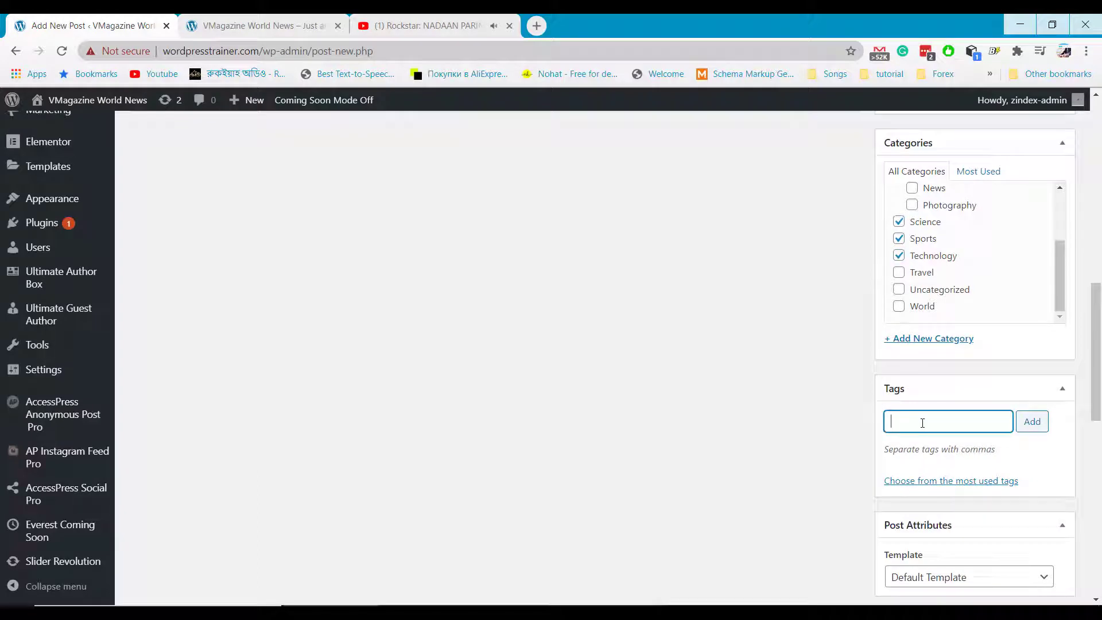
{"action": "key", "text": "BackSpace"}
{"action": "key", "text": "BackSpace"}
{"action": "key", "text": "BackSpace"}
{"action": "type", "text": "news,"}
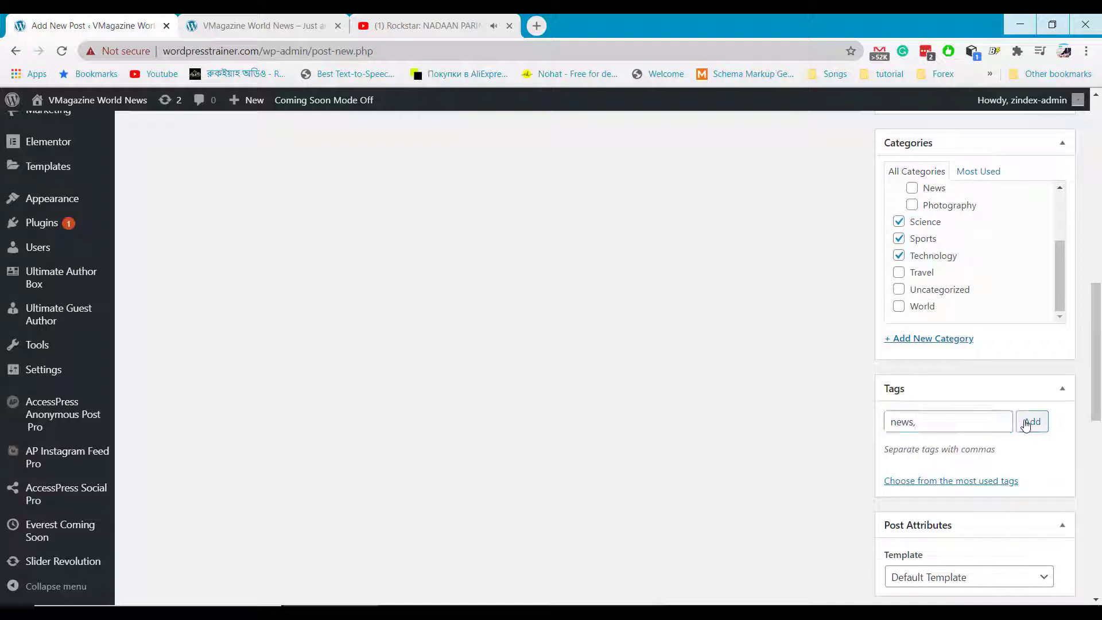
{"action": "key", "text": "Return"}
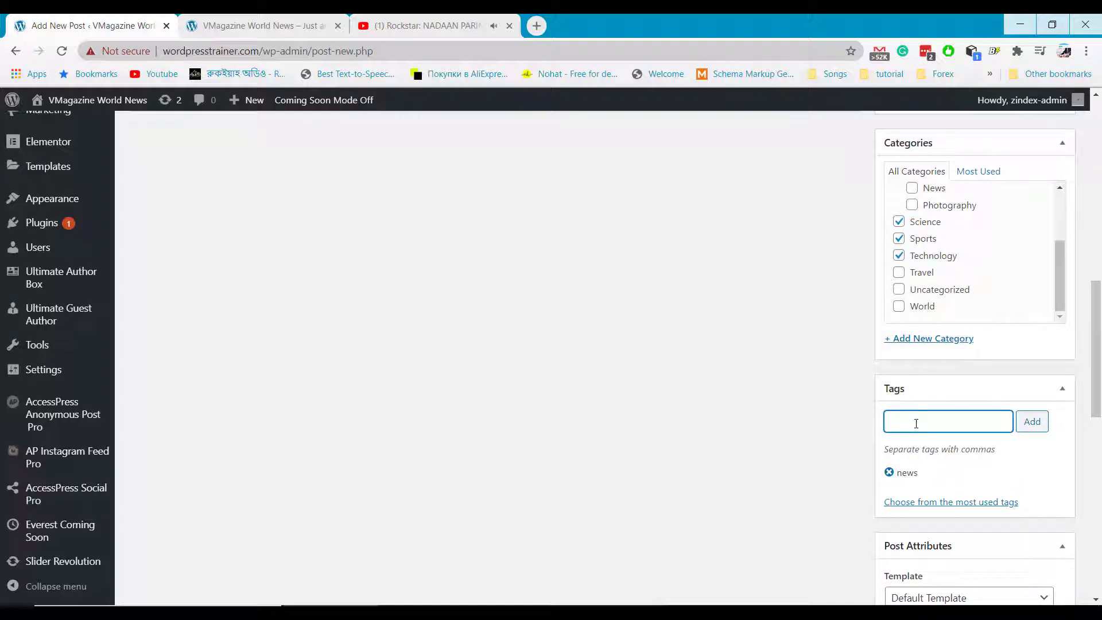
{"action": "type", "text": "travel,"}
{"action": "left_click", "coordinate": [1033, 421]}
Set the ferris-wheel photo as the post's featured image.
{"action": "scroll", "coordinate": [986, 465], "scroll_direction": "down", "scroll_amount": 2}
{"action": "scroll", "coordinate": [971, 383], "scroll_direction": "down", "scroll_amount": 8}
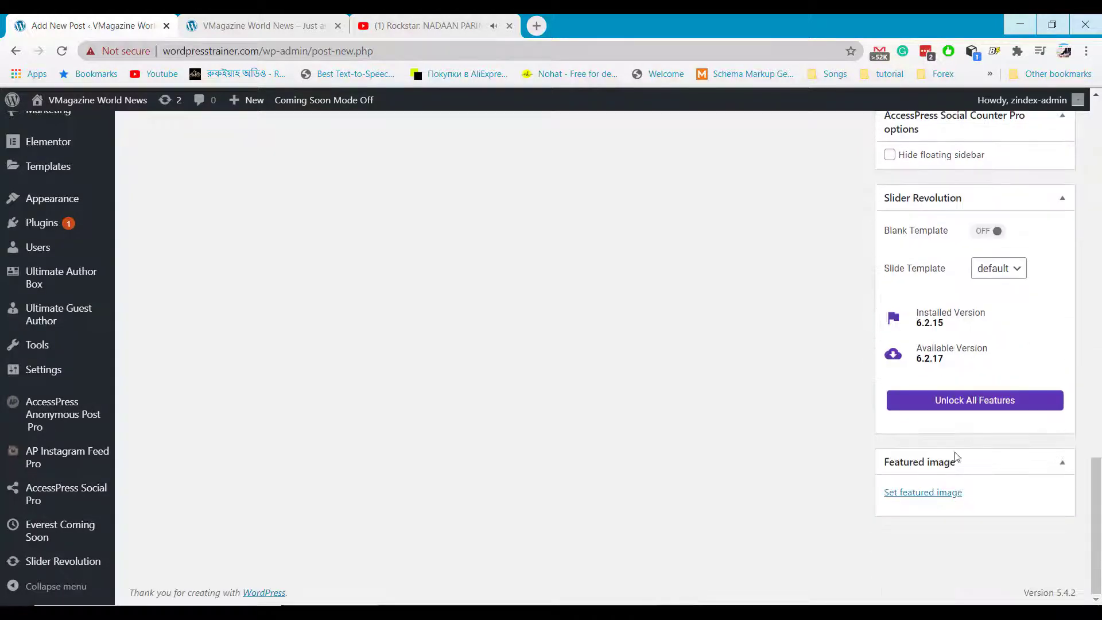
{"action": "left_click", "coordinate": [897, 491]}
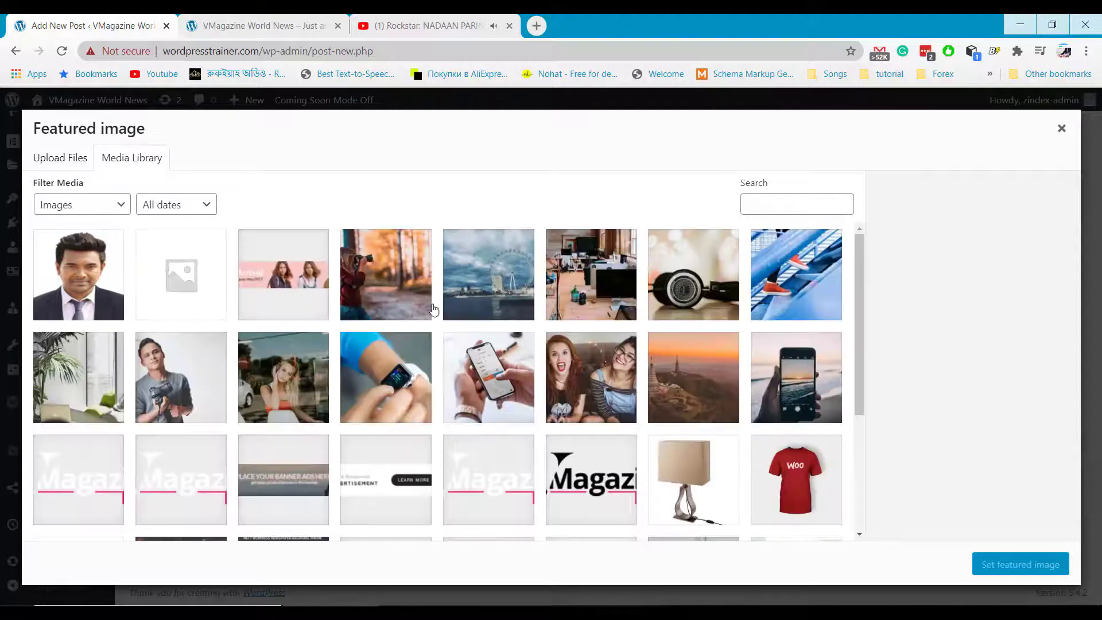
{"action": "left_click", "coordinate": [488, 291]}
{"action": "left_click", "coordinate": [1014, 563]}
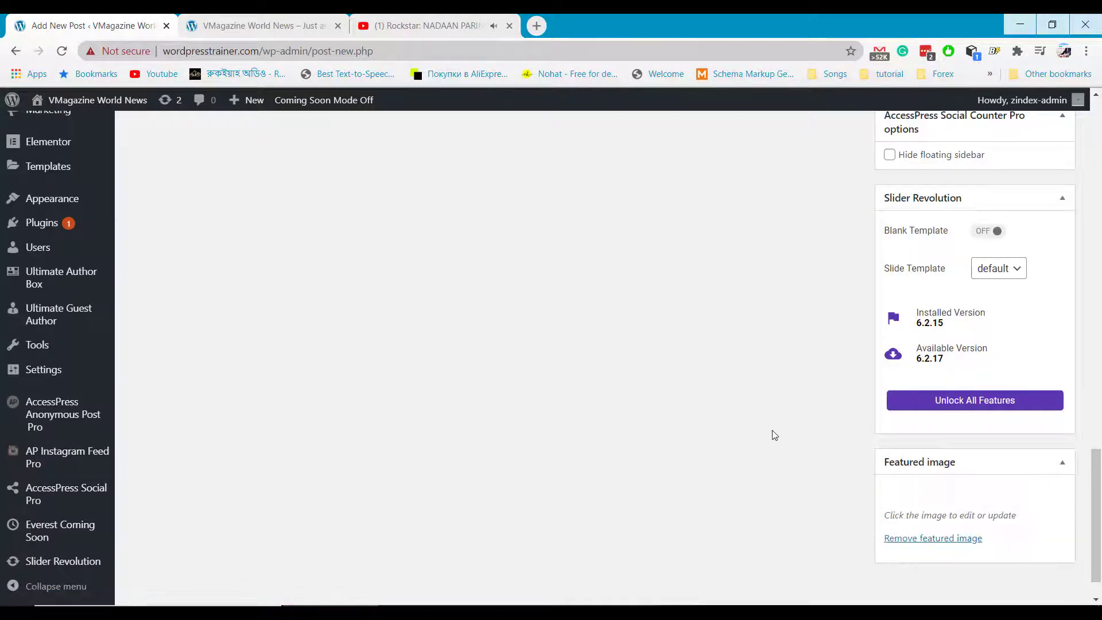
Publish the new news post.
{"action": "scroll", "coordinate": [774, 435], "scroll_direction": "up", "scroll_amount": 7}
{"action": "scroll", "coordinate": [774, 434], "scroll_direction": "up", "scroll_amount": 5}
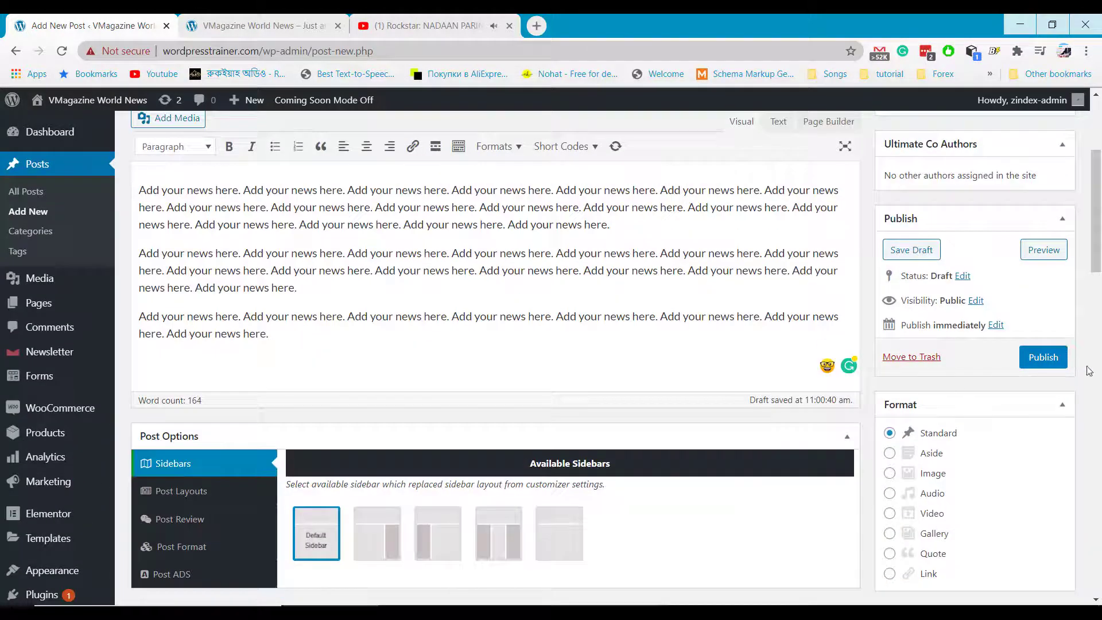
{"action": "left_click", "coordinate": [1043, 358]}
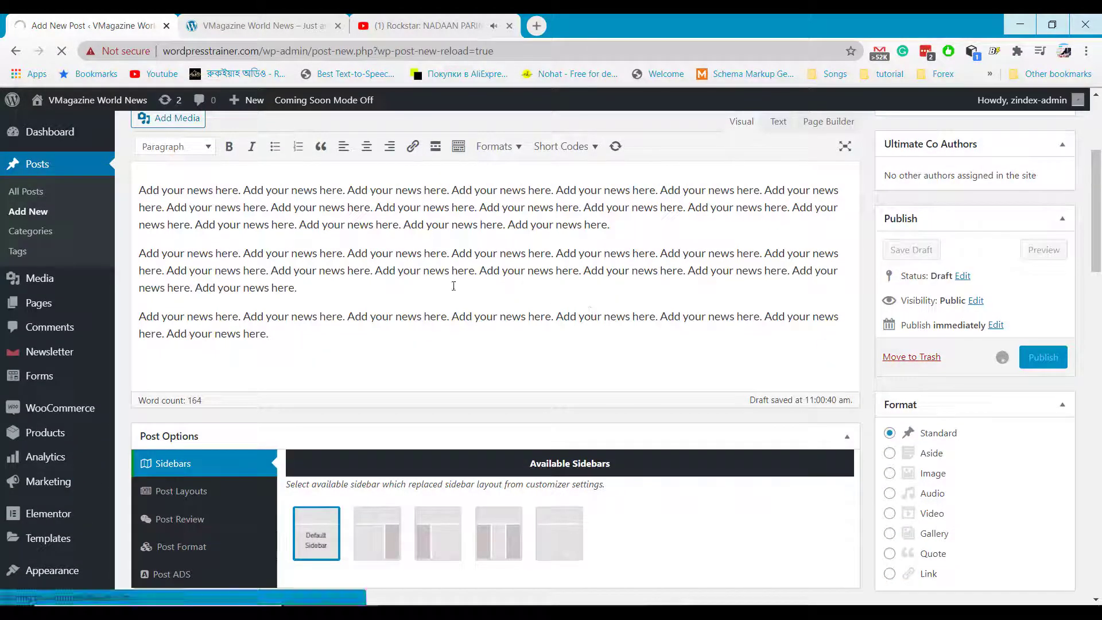